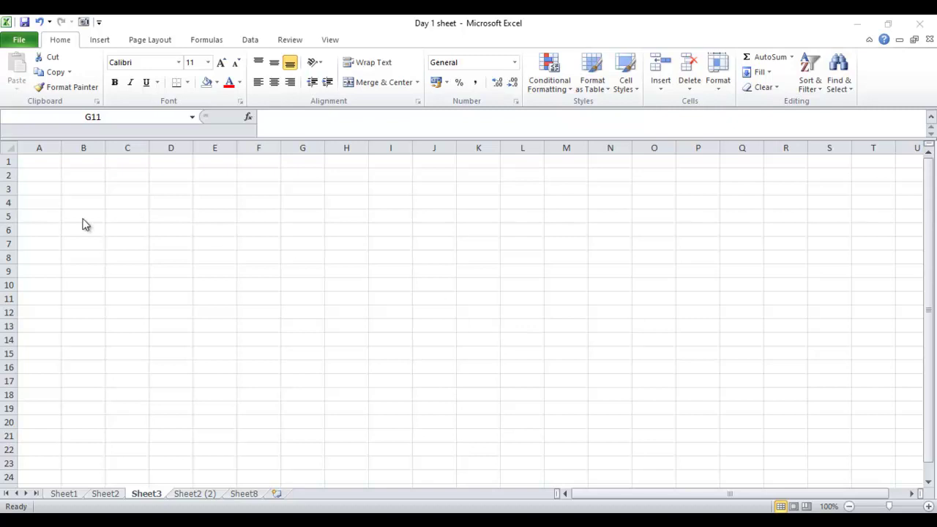
Enter the sheet title "Daily Attendance" in cell A1.
click(60, 193)
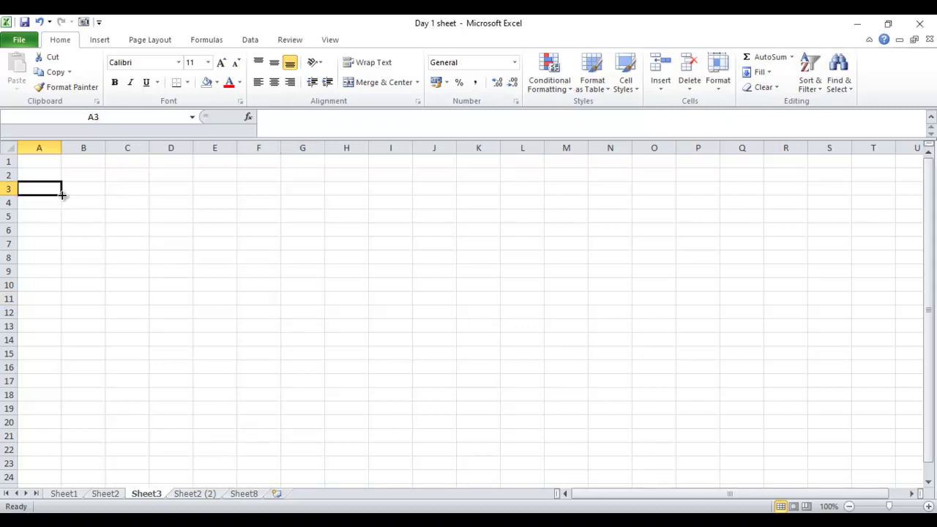
click(33, 162)
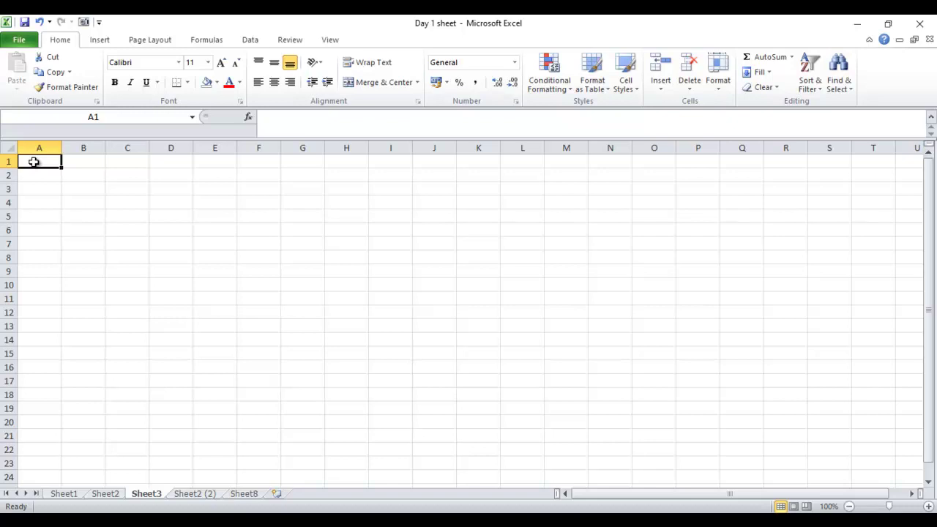
text(Dail)
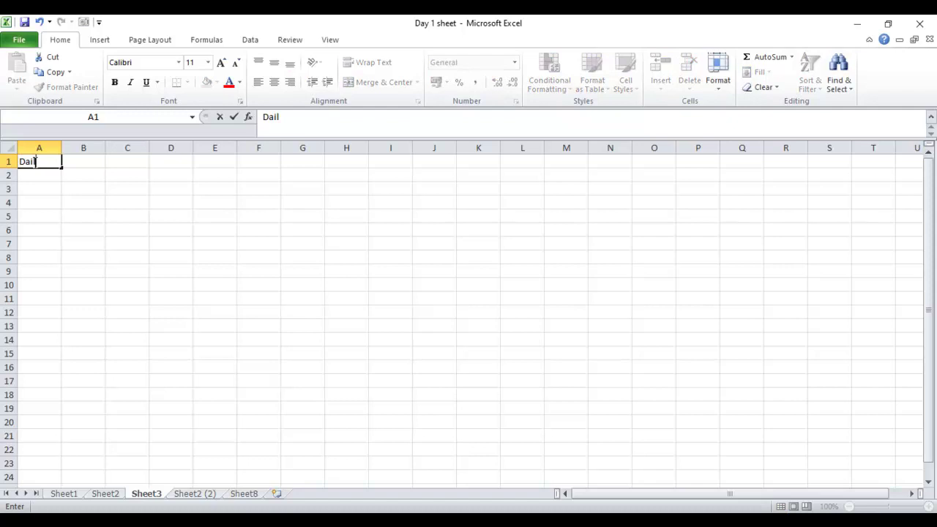
text(y Attendance)
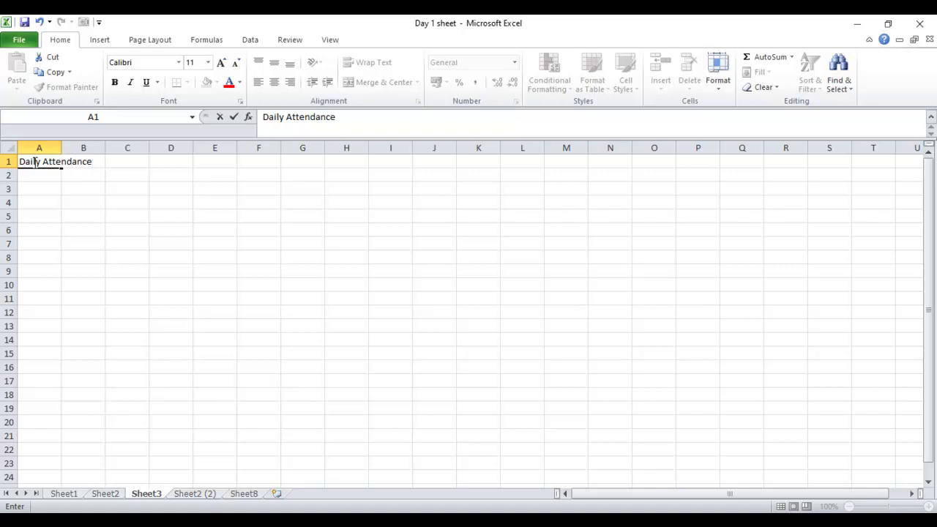
key(Return)
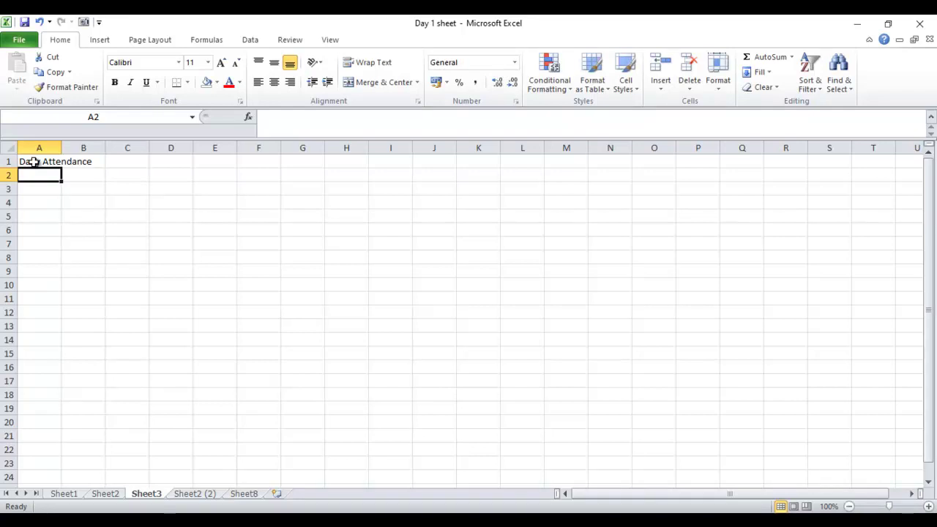
Enter the column headers "Sr No", "Emp. ID" and "Emp Name" in cells A2 to C2.
text(Sr No)
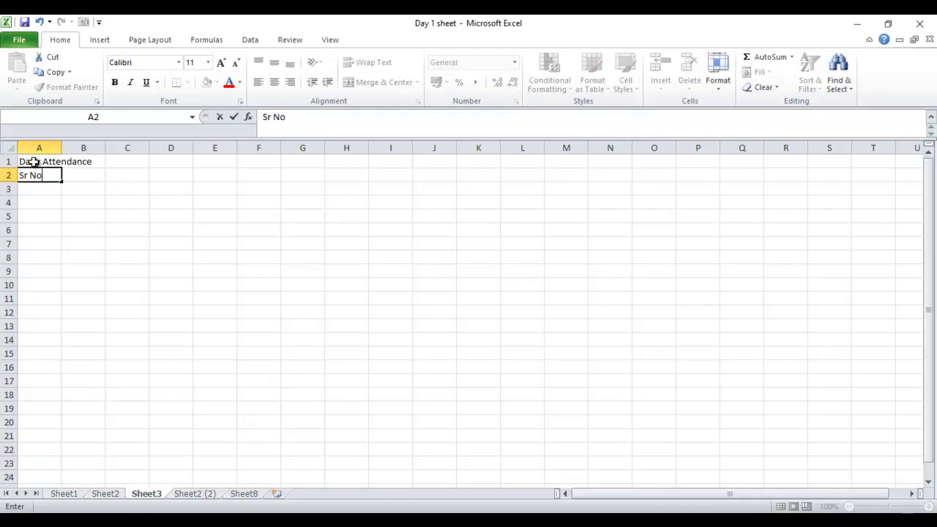
key(Tab)
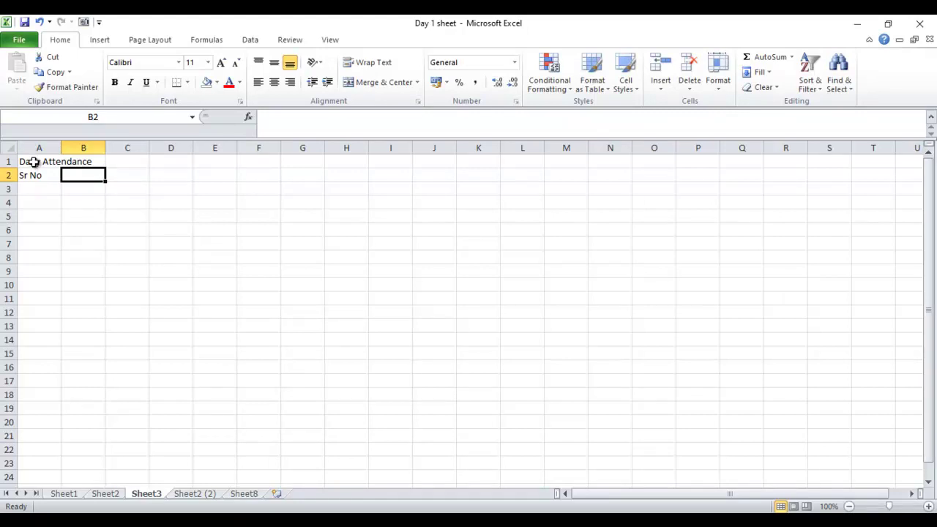
text(Emp. ID)
key(Tab)
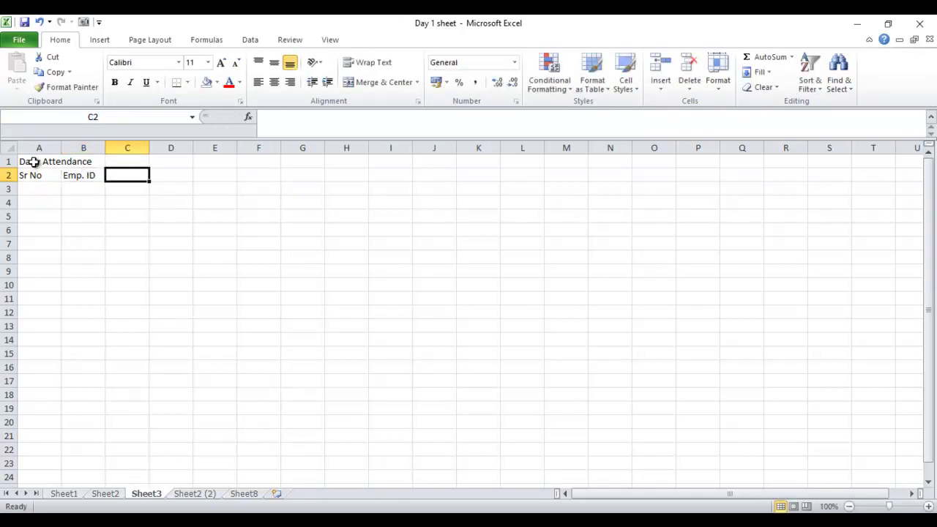
text(Emp)
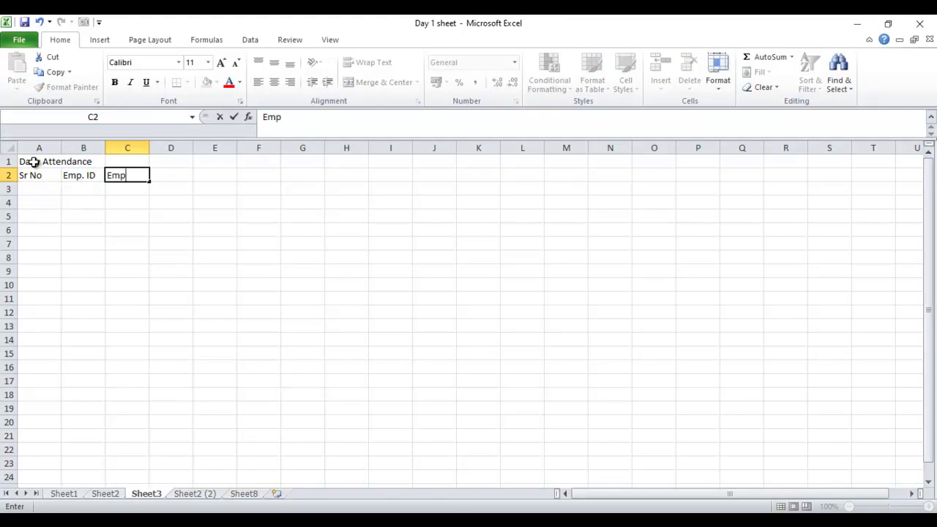
text( Name)
key(Tab)
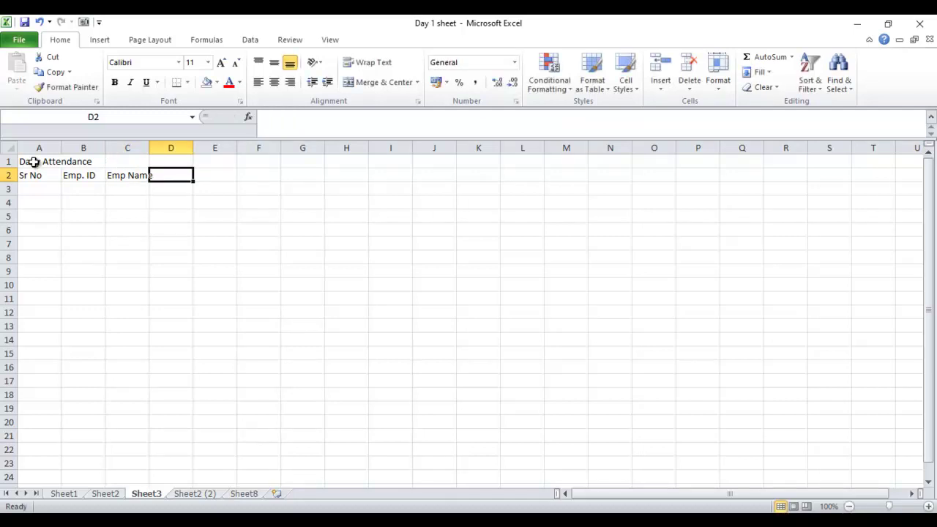
Enter the headers "Father Name" in D2 and "D.O J" in E2, capitalising both words of the first.
text(Fat)
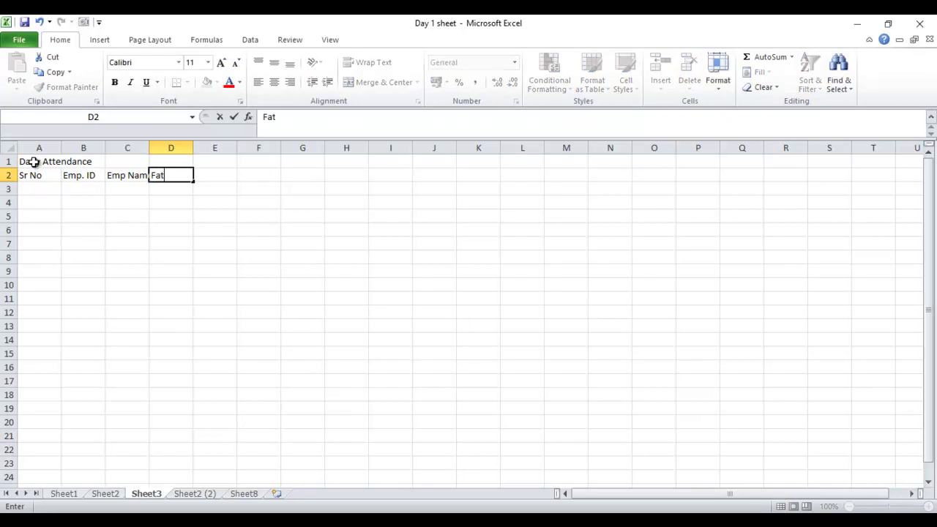
text(her name)
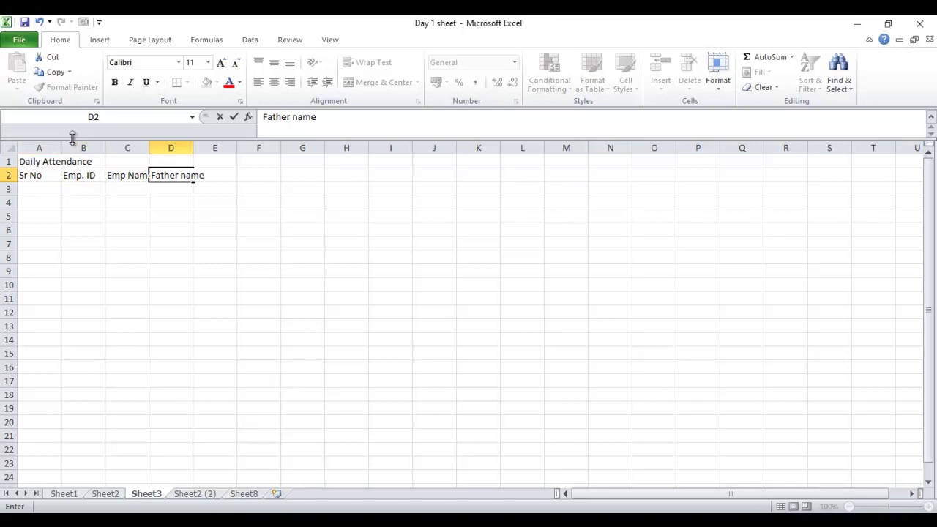
click(182, 175)
key(Delete)
text(N)
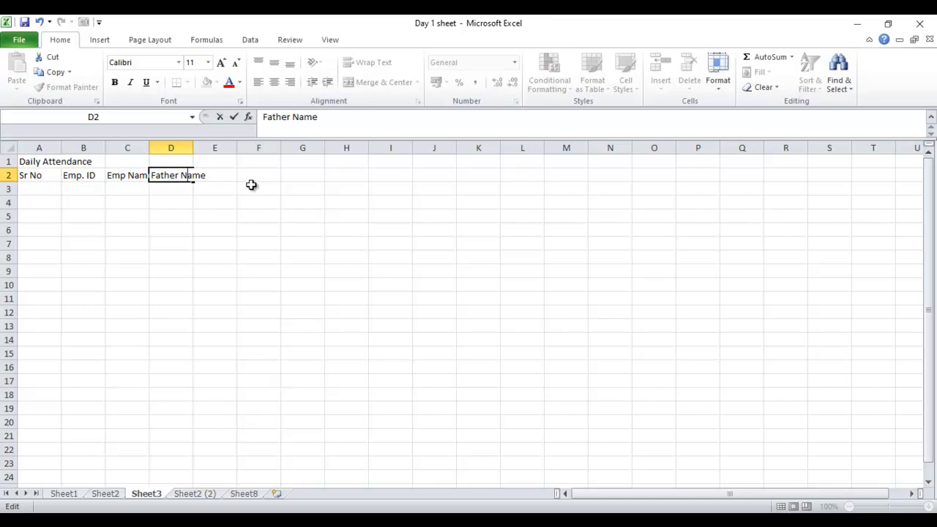
key(Return)
key(Up)
key(Right)
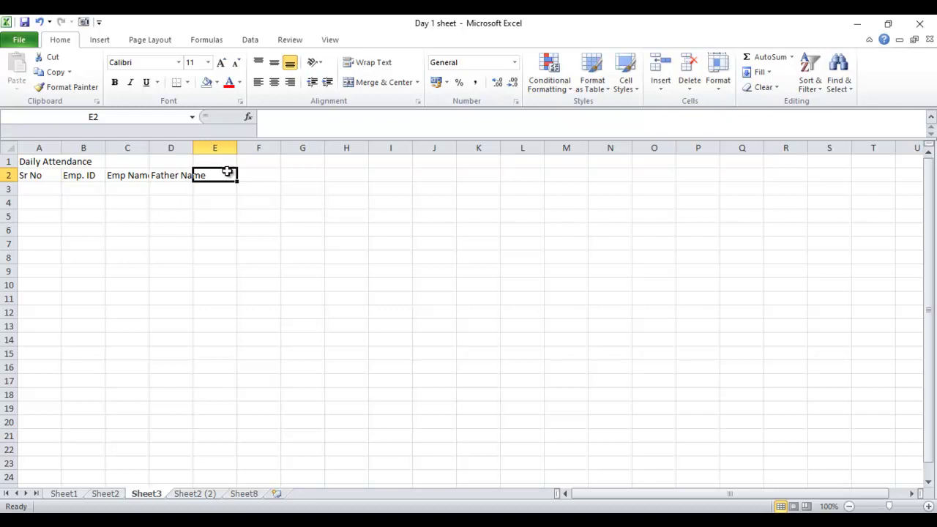
text(D)
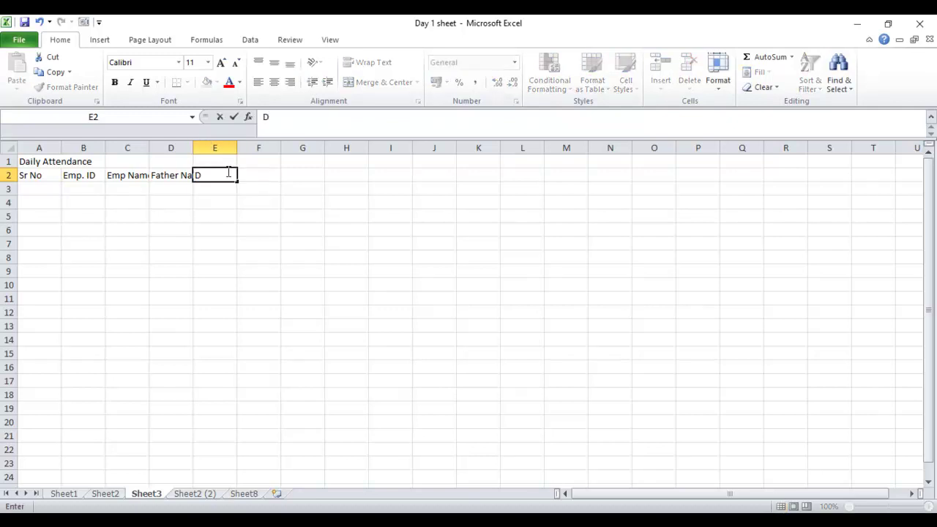
text(.O J)
key(Tab)
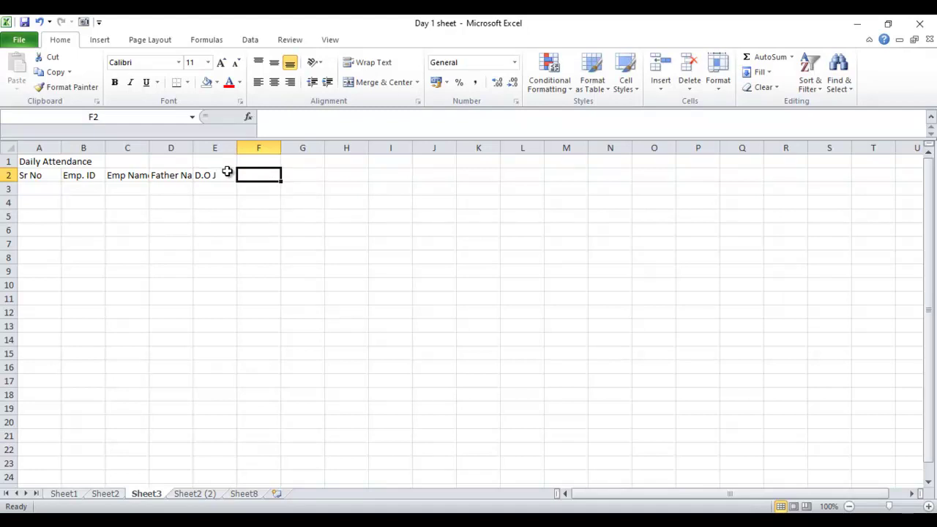
Auto-fit the widths of columns D and C to their header text.
drag(197, 149, 197, 149)
double_click(197, 148)
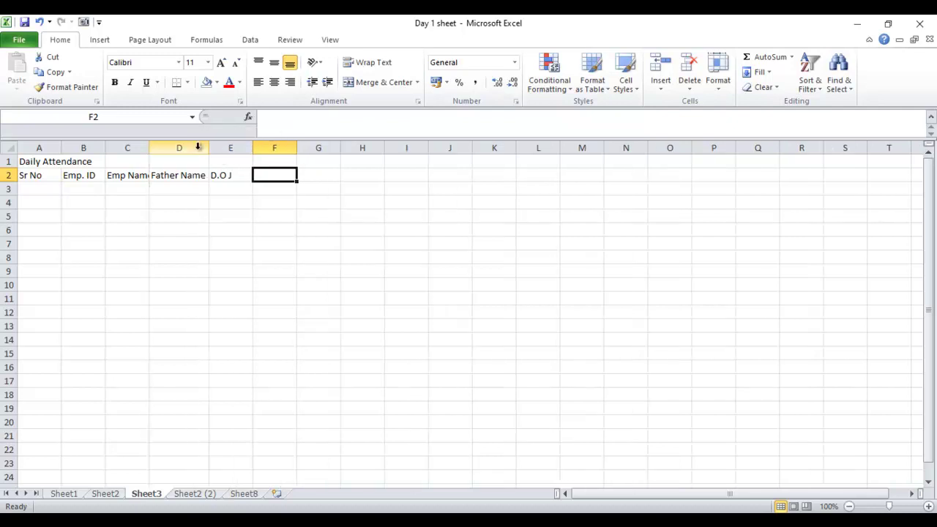
double_click(148, 150)
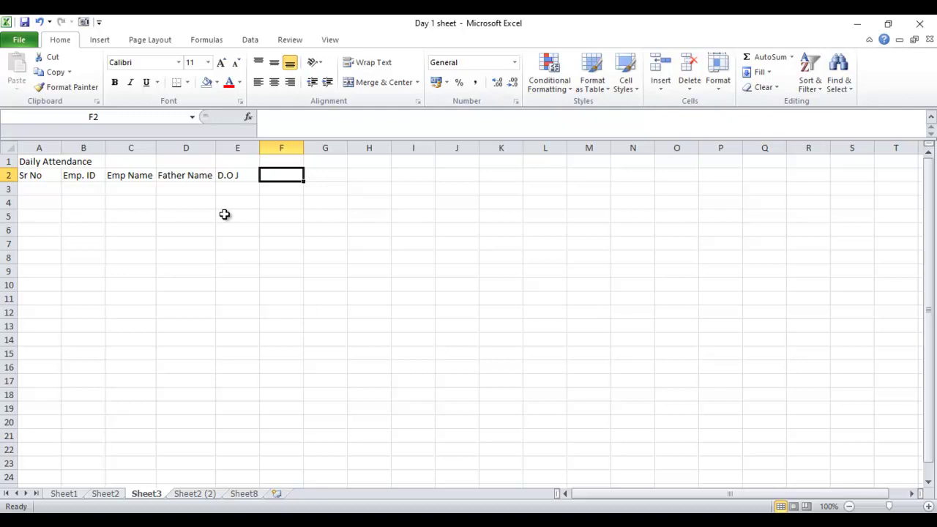
Enter 1 and 2 in F2 and G2 and fill the series across row 2 up to 31 in AJ2.
text(1)
key(Tab)
text(2)
key(Tab)
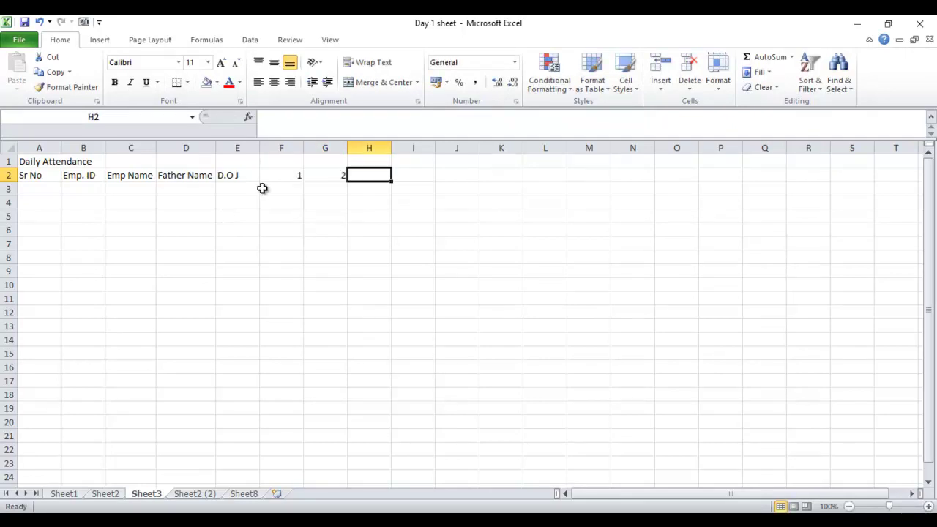
click(281, 176)
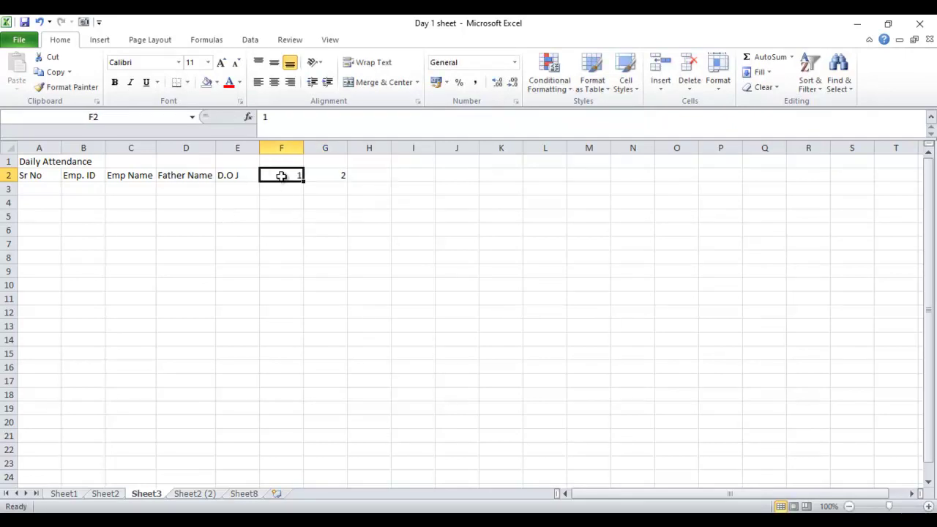
drag(283, 176, 262, 192)
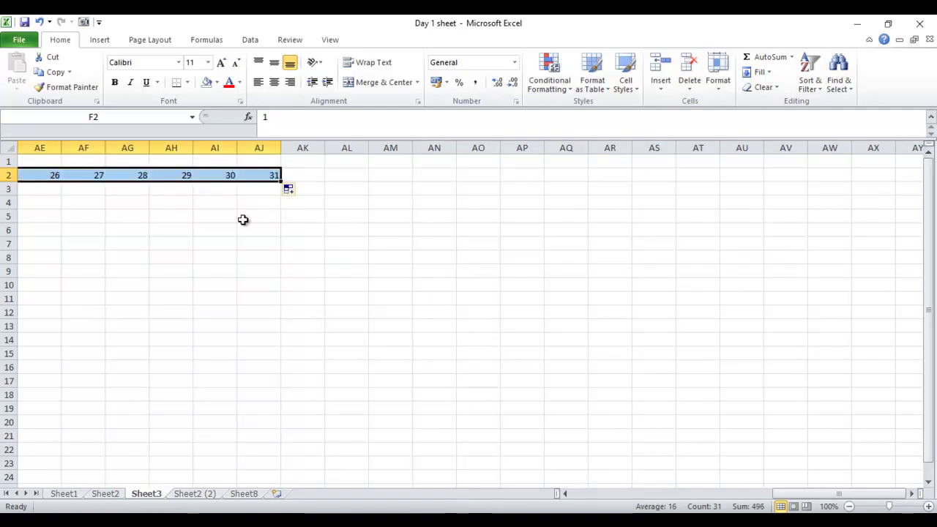
Merge and center the "Daily Attendance" title across cells A1 to AJ1.
key(Left)
key(Left)
key(Left)
key(Left)
key(Left)
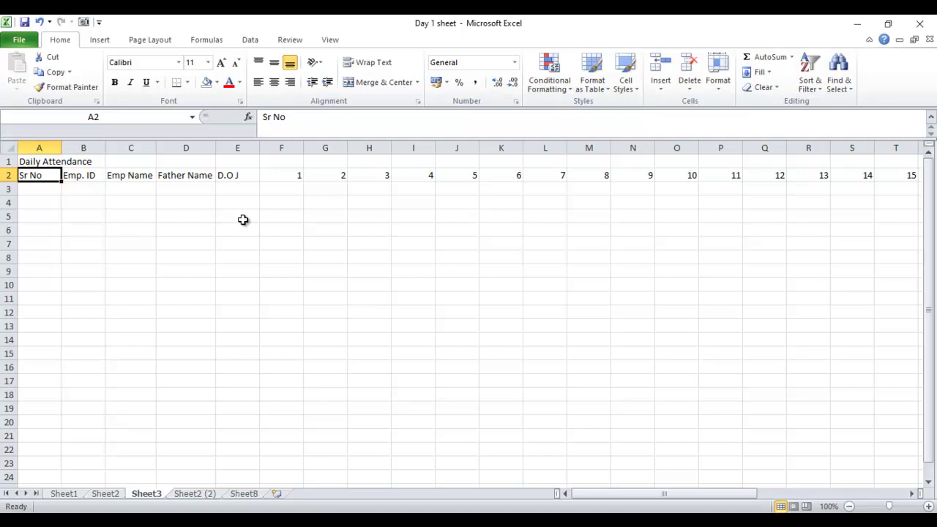
key(Up)
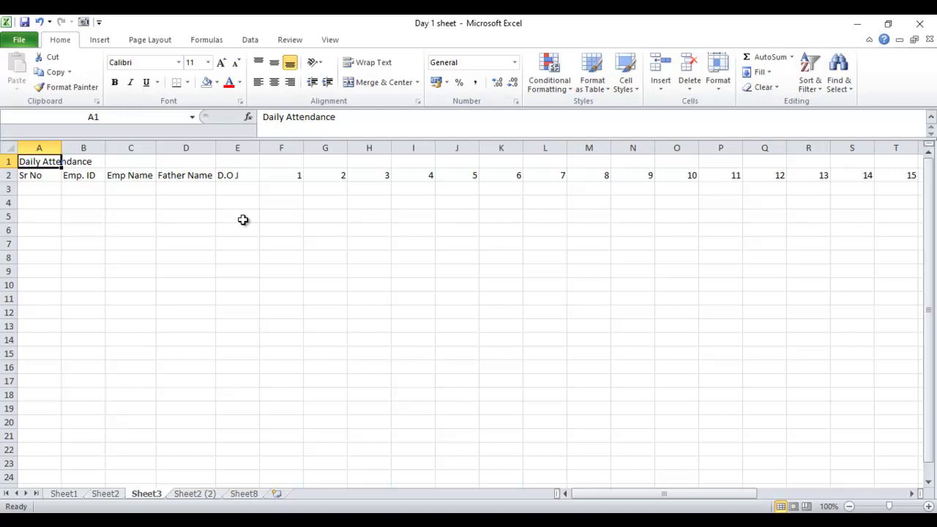
drag(46, 162, 884, 159)
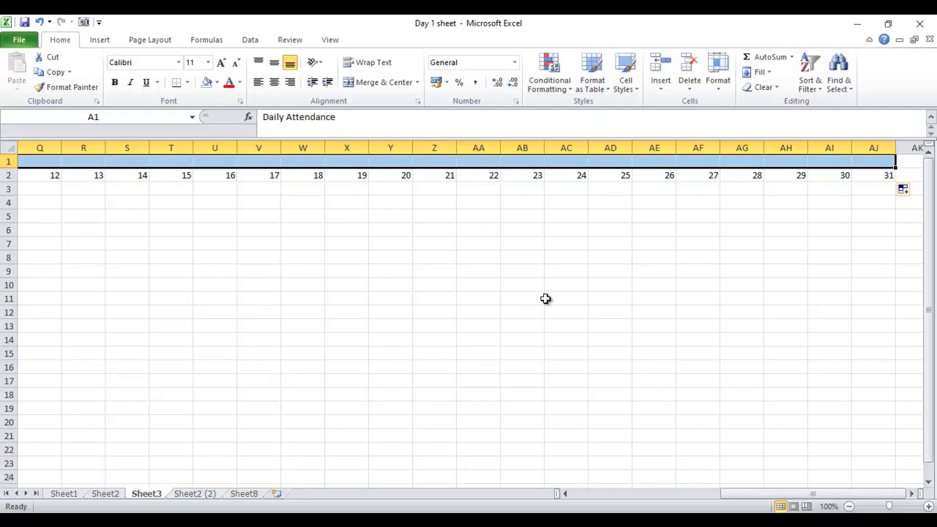
click(360, 84)
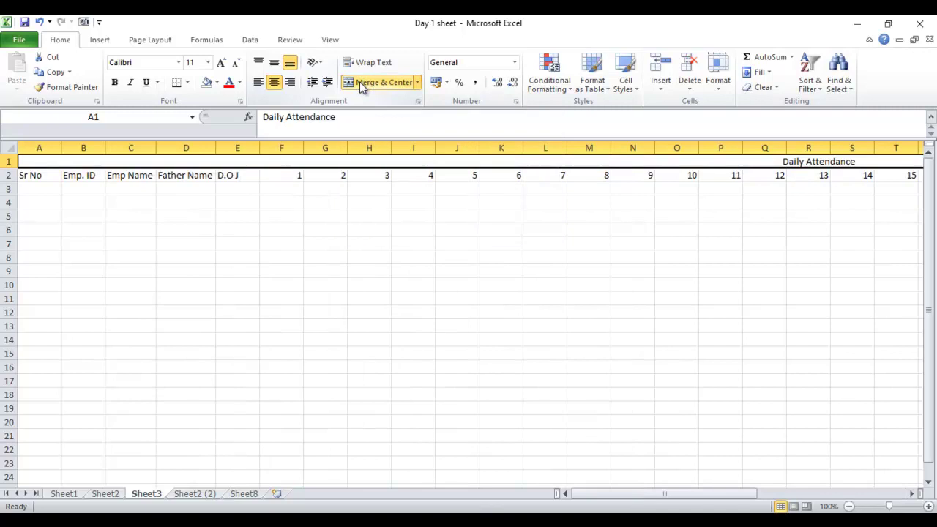
click(278, 197)
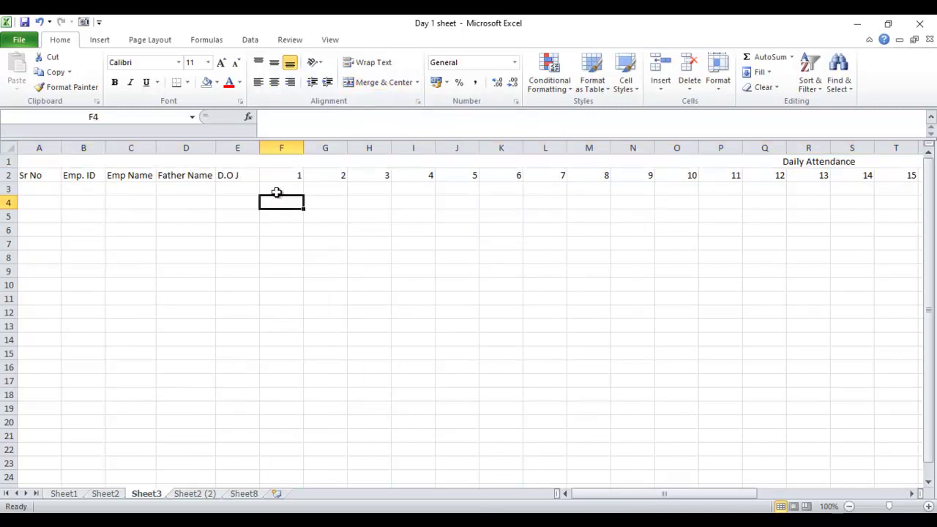
Narrow the day columns F to AJ to one equal width that just fits the two-digit day numbers.
click(288, 143)
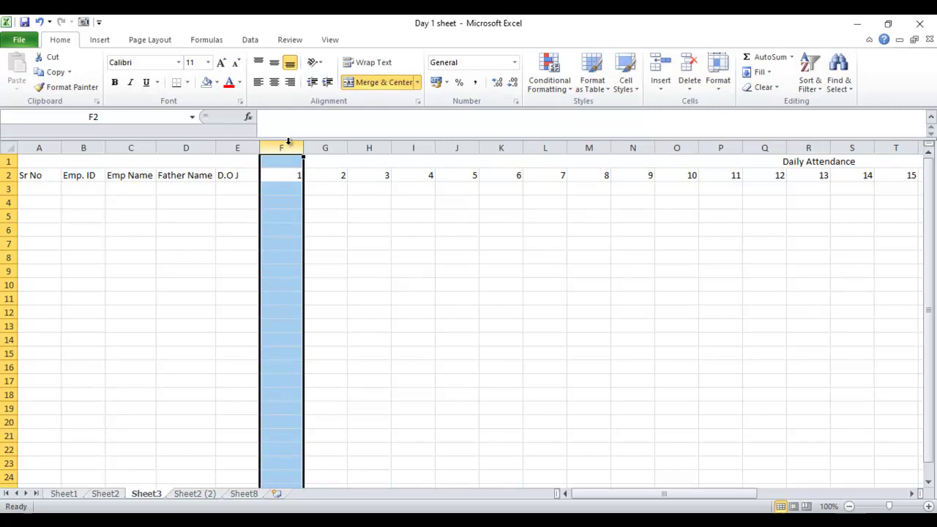
click(289, 142)
drag(304, 145, 285, 144)
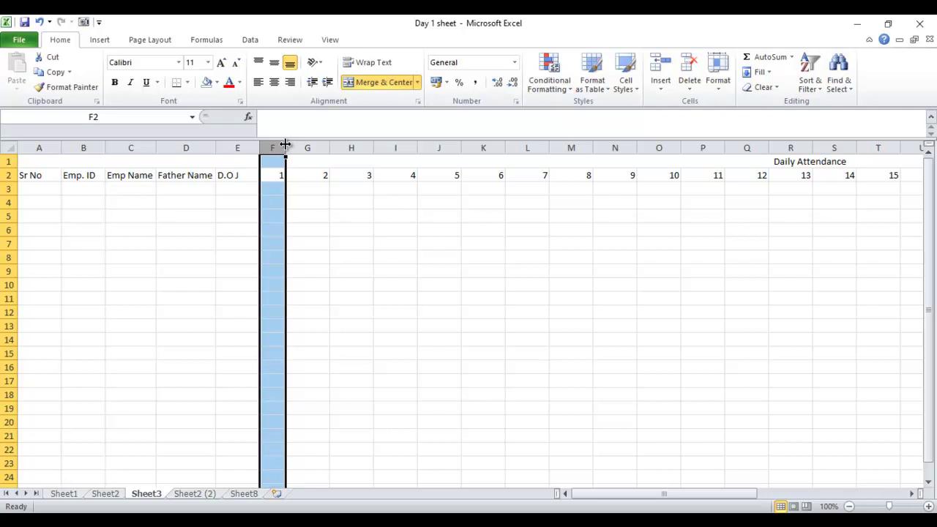
click(276, 142)
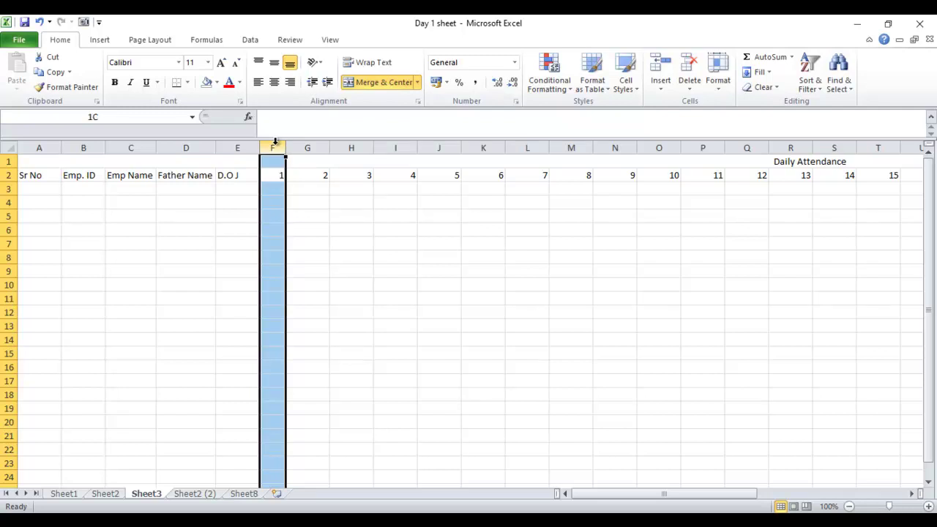
drag(275, 142, 853, 163)
drag(856, 148, 840, 147)
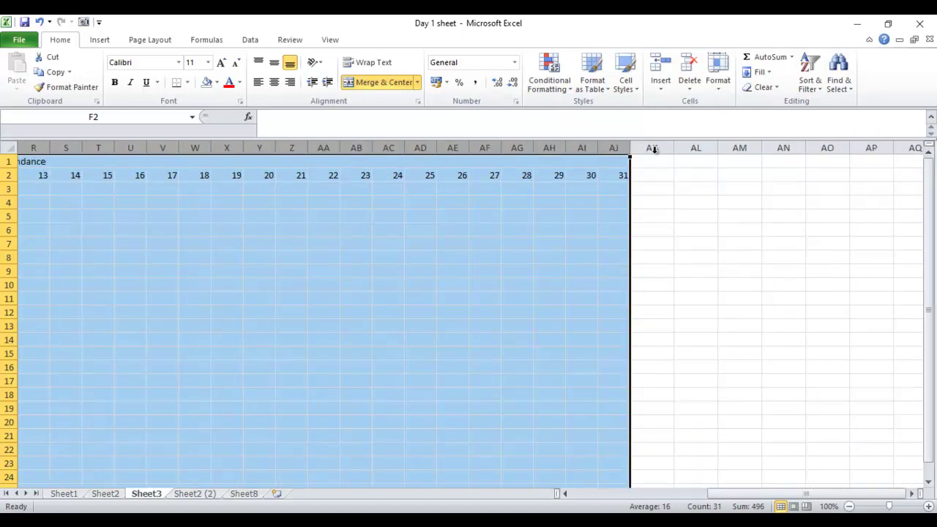
drag(629, 144, 615, 147)
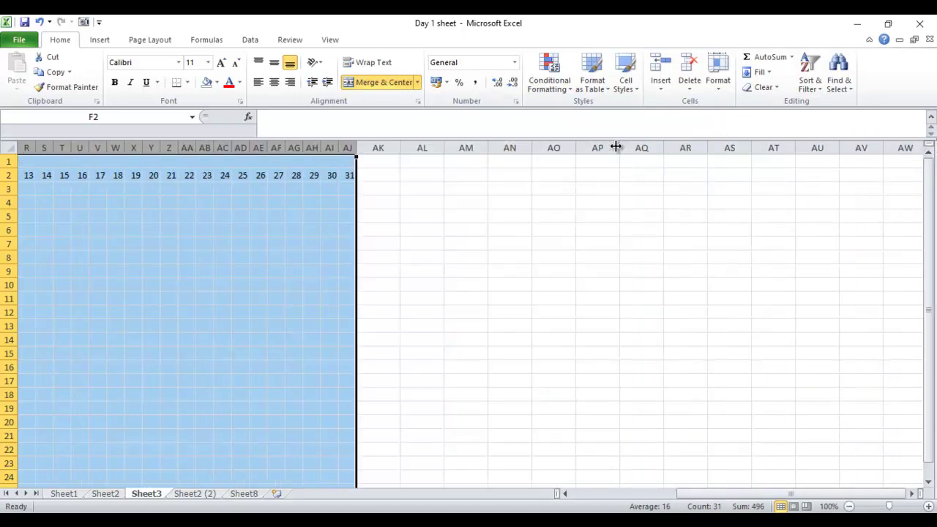
drag(760, 496, 612, 481)
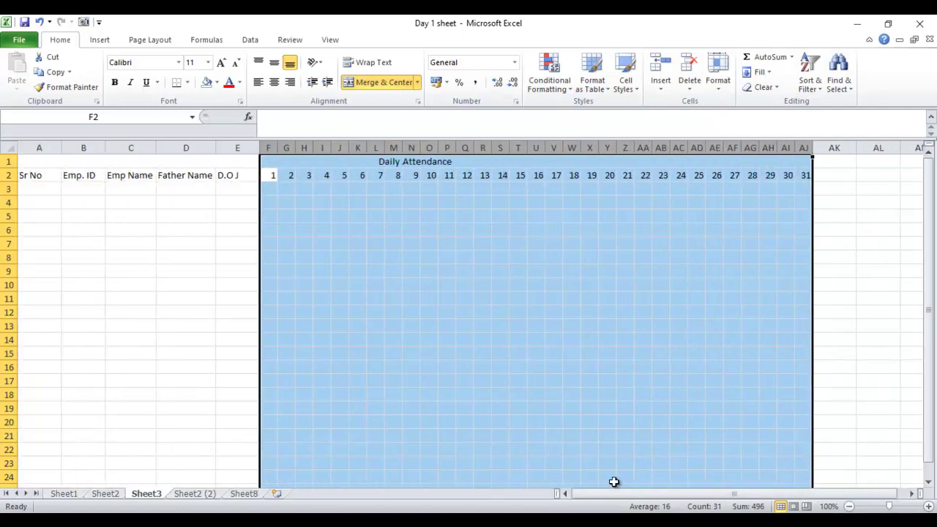
click(393, 352)
Increase the font size of the merged "Daily Attendance" title to 16.
click(63, 161)
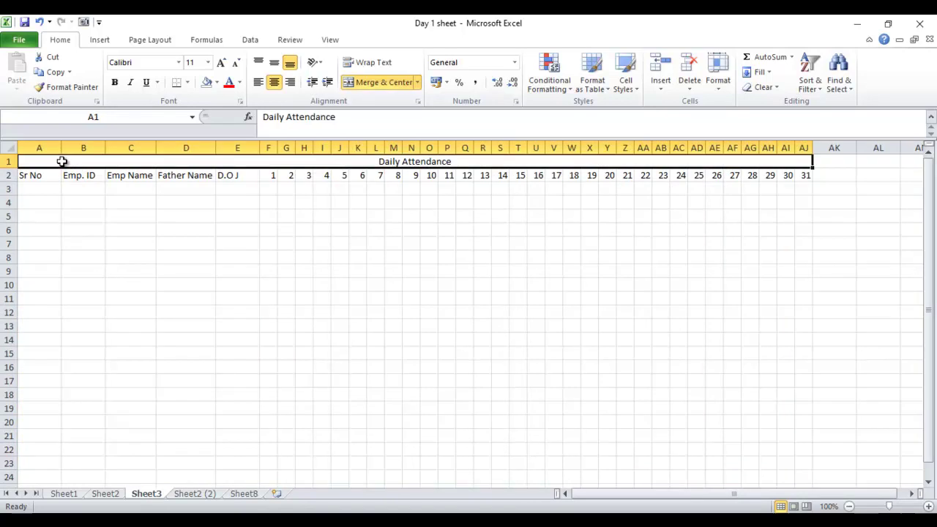
click(222, 64)
click(221, 65)
click(221, 64)
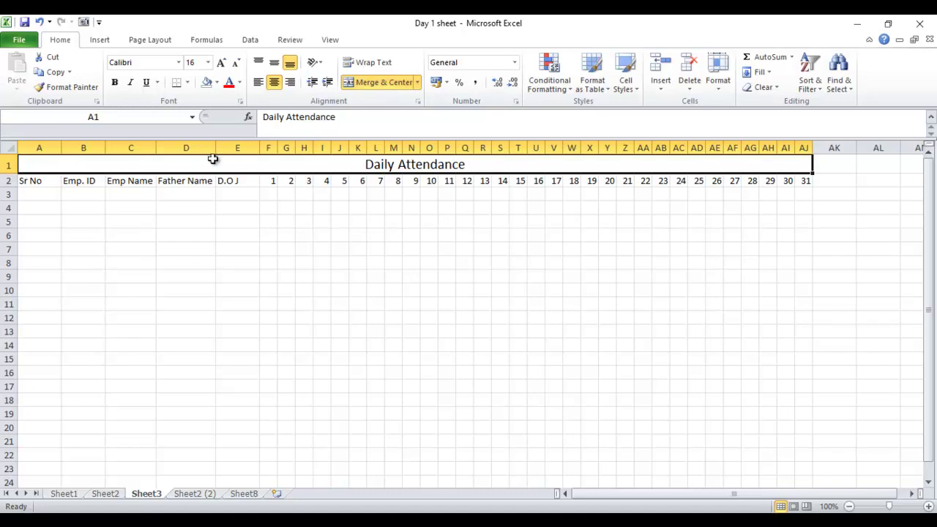
Make the "Daily Attendance" title and the row 2 headers across A to AJ bold.
drag(212, 173, 211, 180)
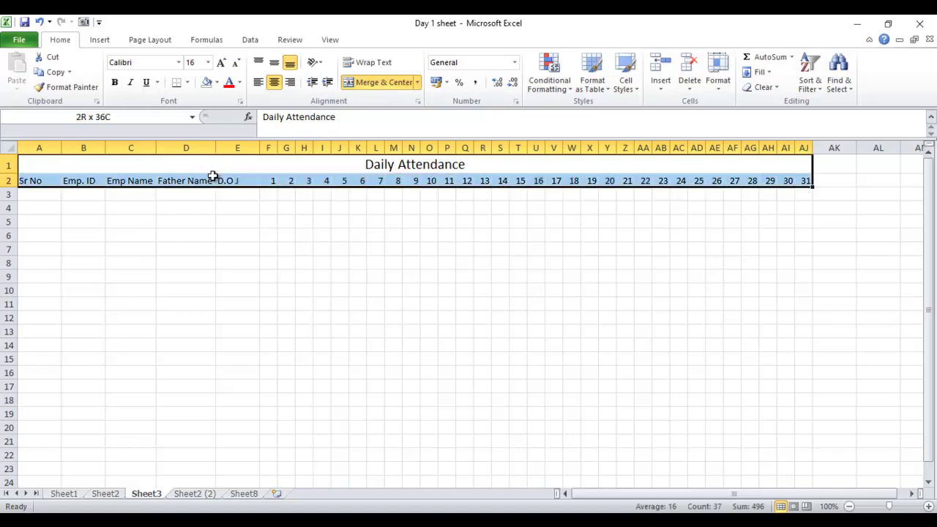
click(114, 82)
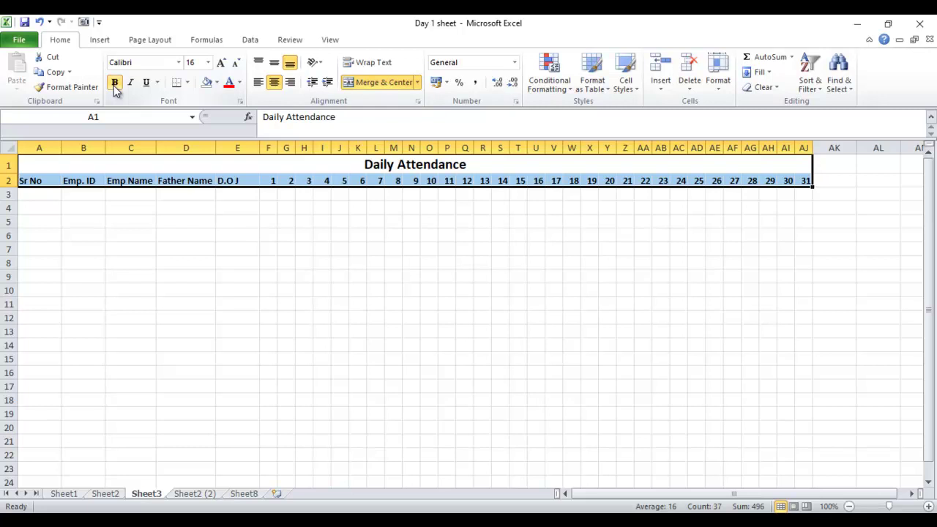
click(131, 282)
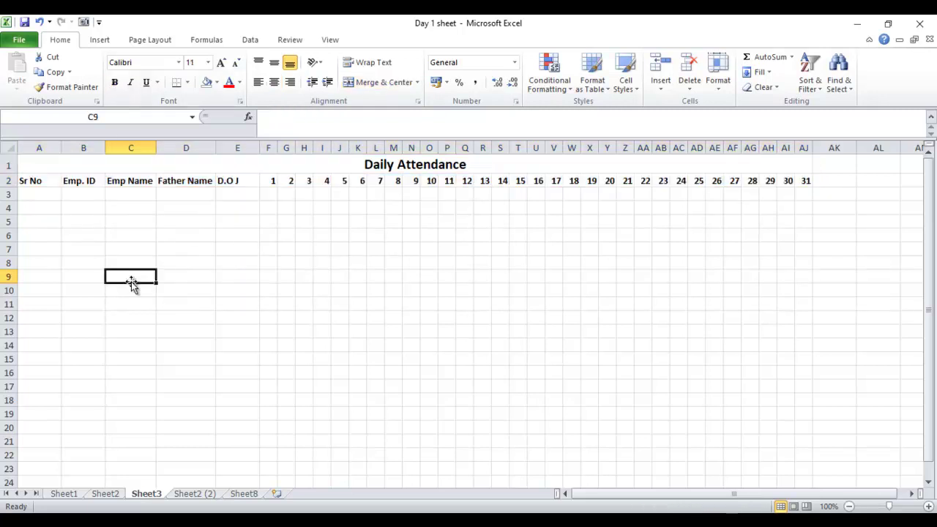
Enter serial numbers 1 to 4 from A3 downward and fill the series down to 21 in A23.
click(39, 194)
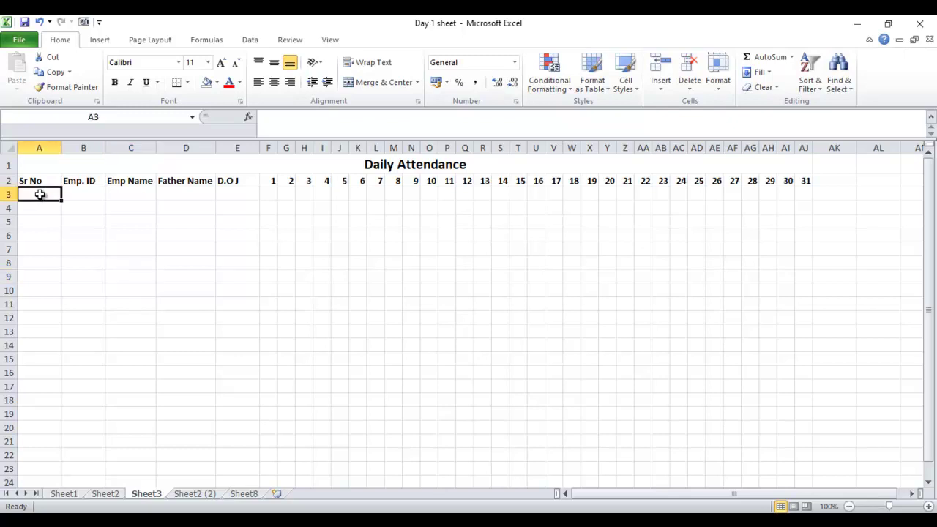
text(1)
key(Return)
text(2)
key(Return)
text(3)
key(Return)
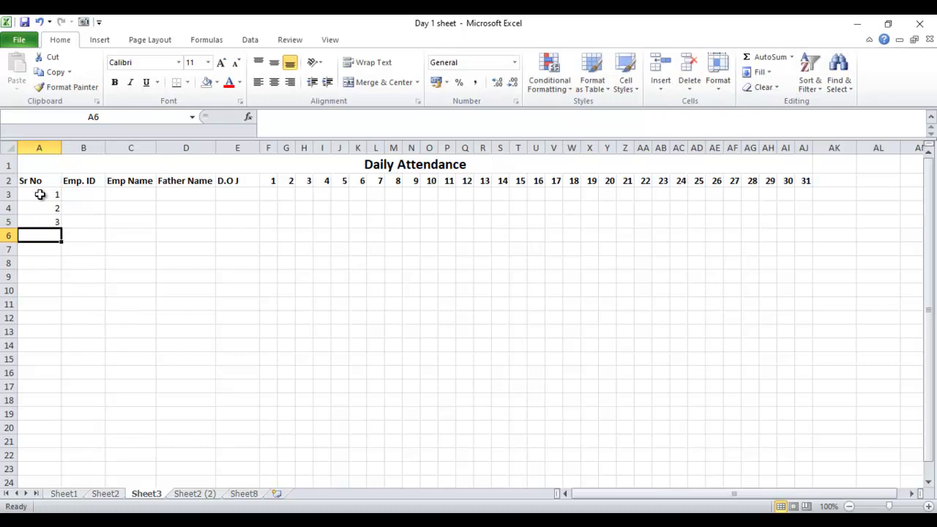
click(42, 236)
text(4)
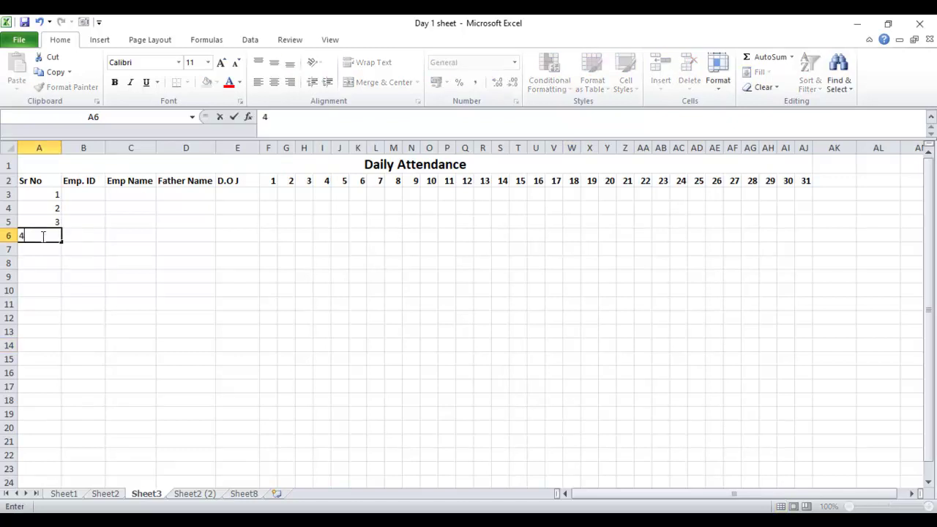
key(Return)
drag(53, 196, 64, 473)
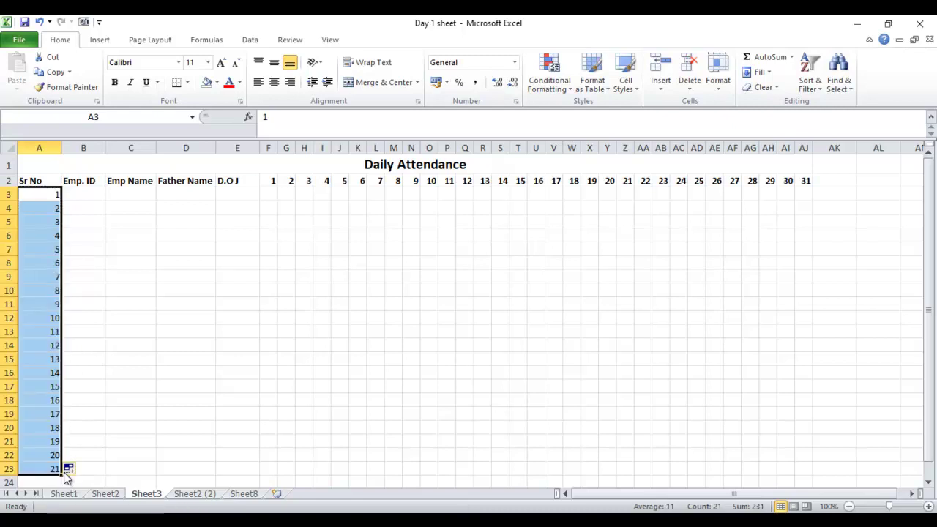
click(74, 195)
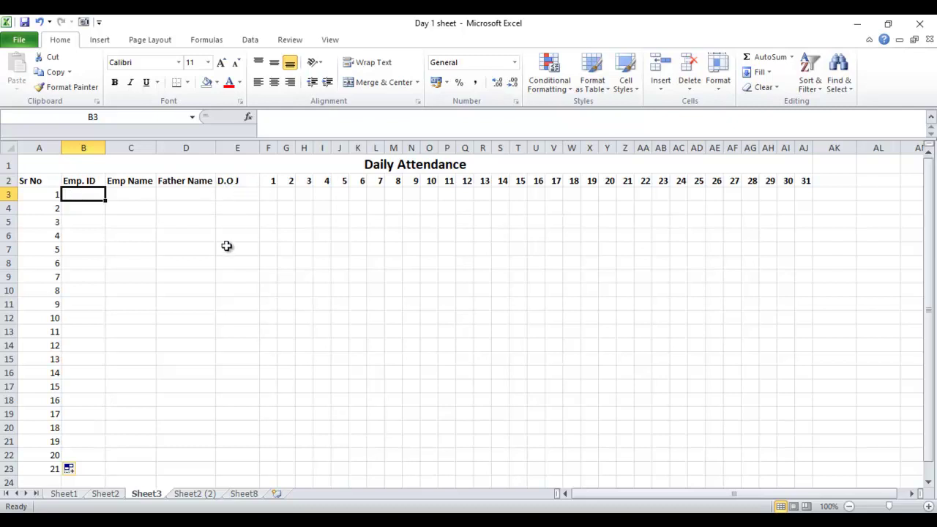
Try inserting a blank column before the day 1 column F, and undo the insertion.
click(270, 142)
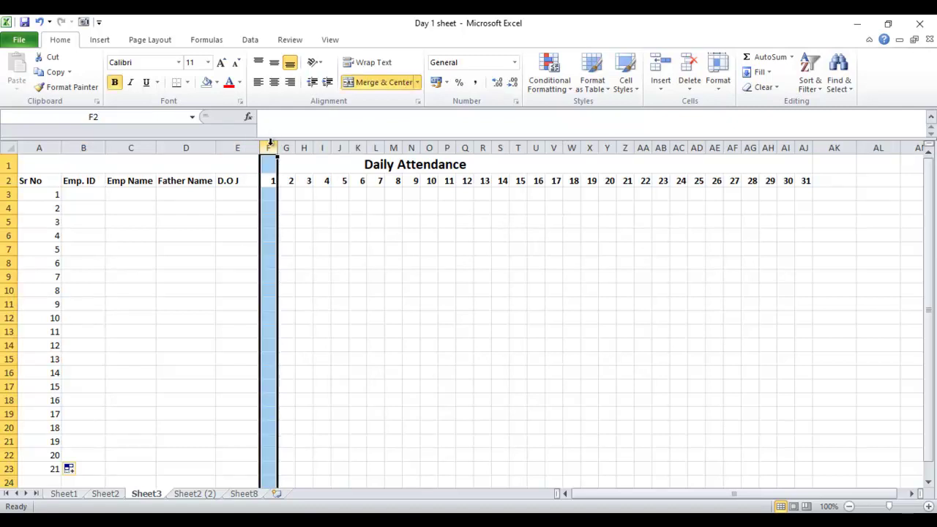
right_click(271, 142)
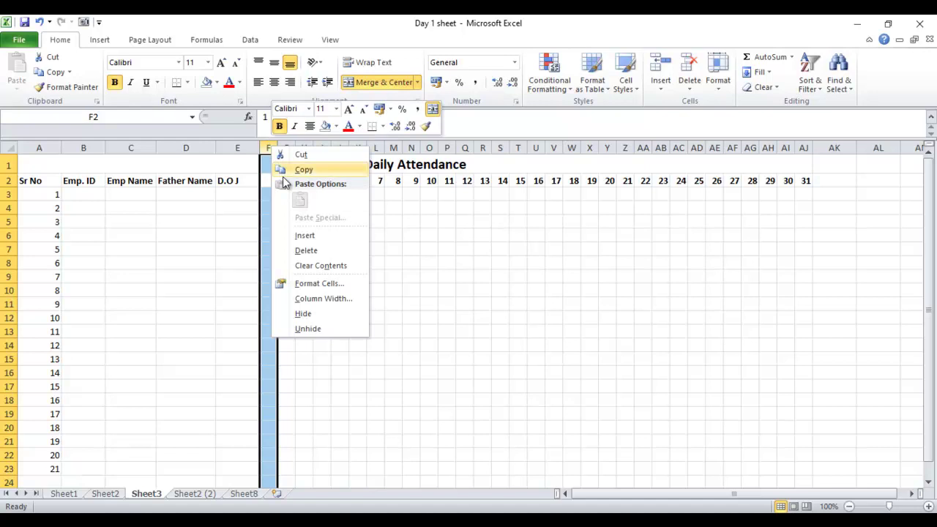
key(Escape)
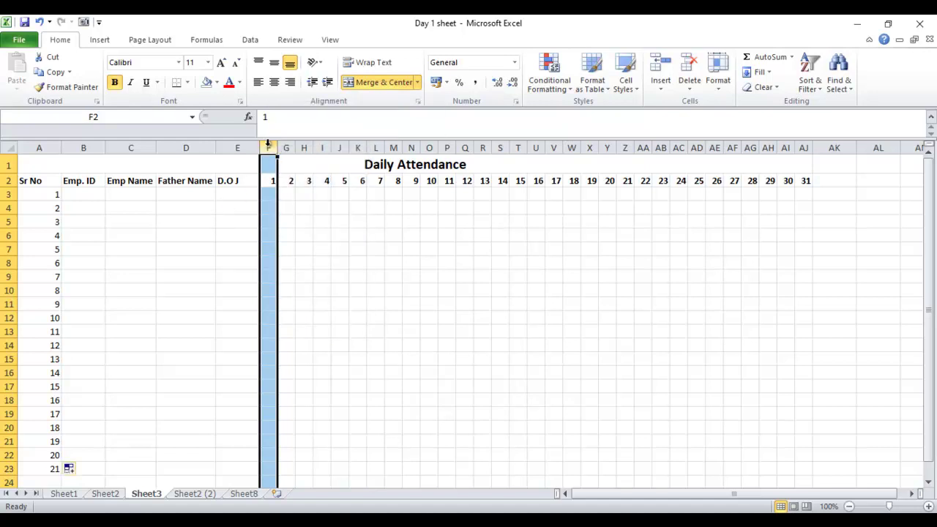
right_click(268, 145)
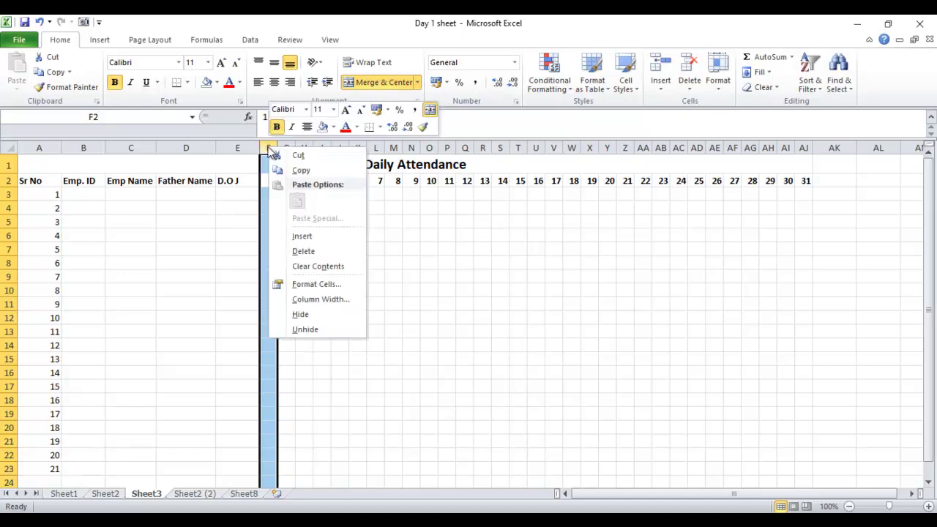
click(318, 239)
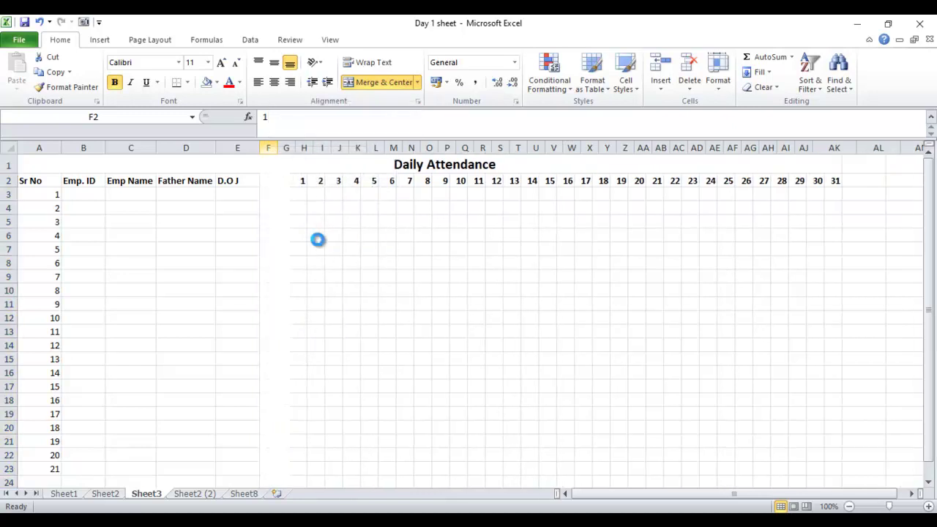
click(346, 235)
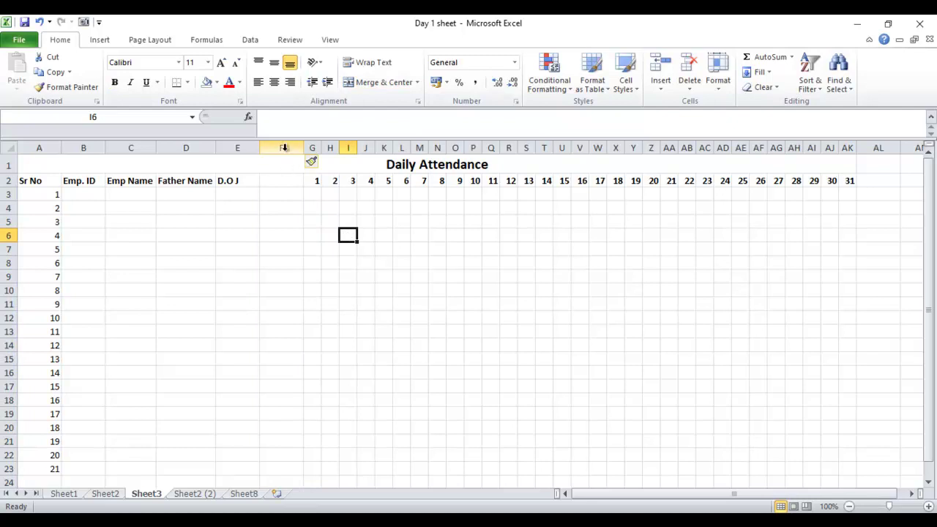
click(284, 147)
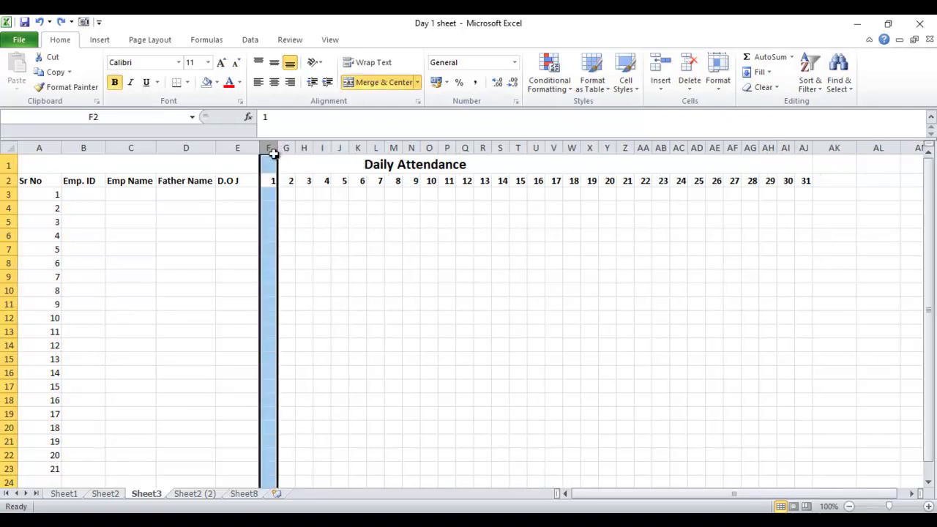
click(322, 233)
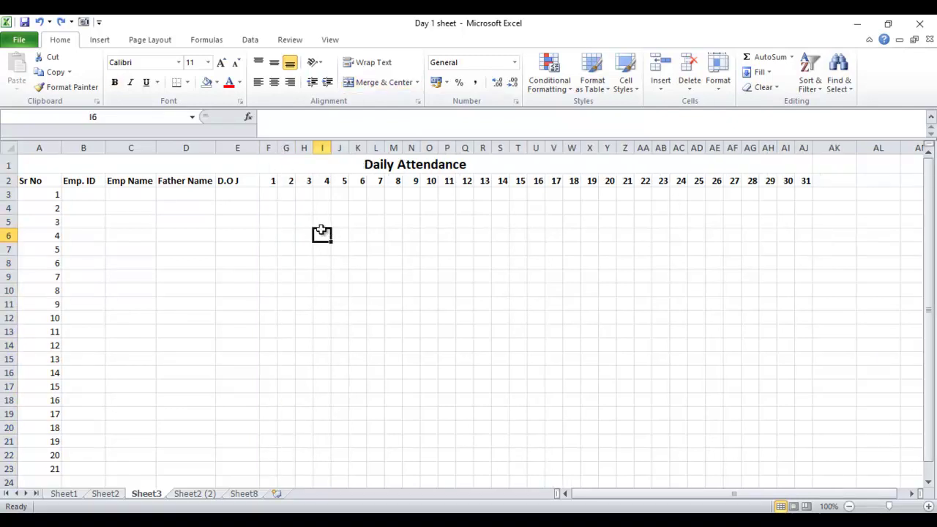
Insert a new blank column F between the D.O.J column and the day 1 column.
click(268, 181)
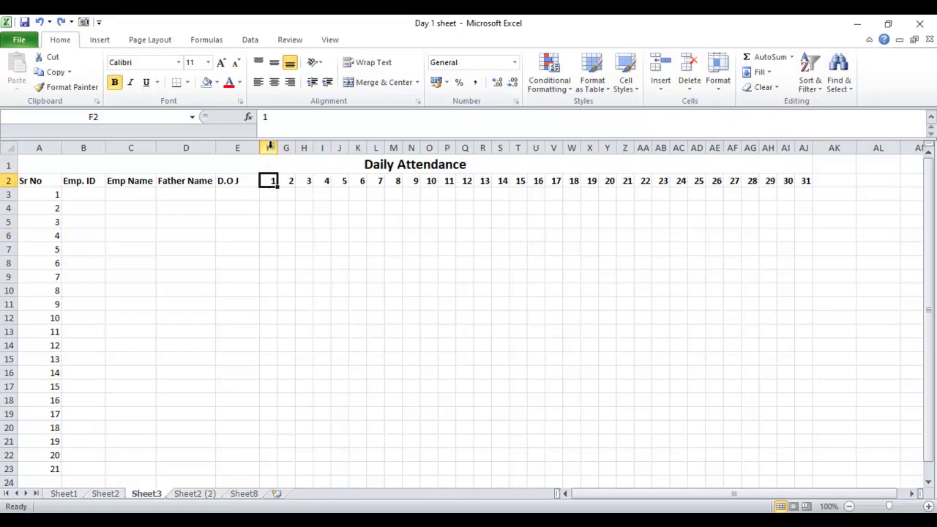
click(270, 146)
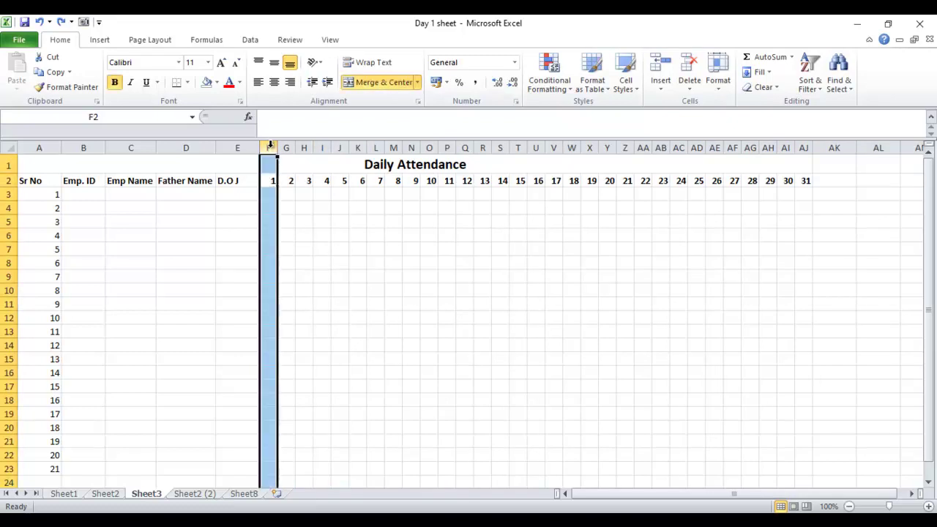
right_click(270, 148)
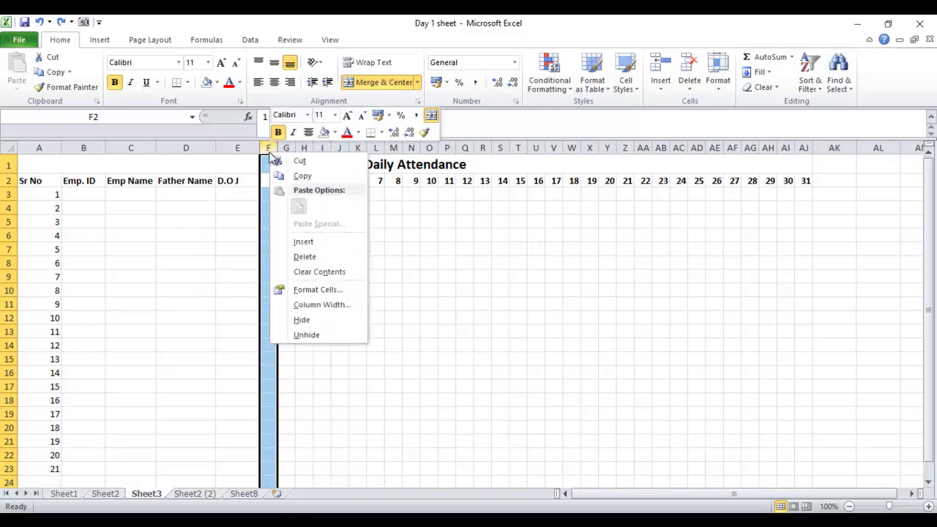
click(298, 241)
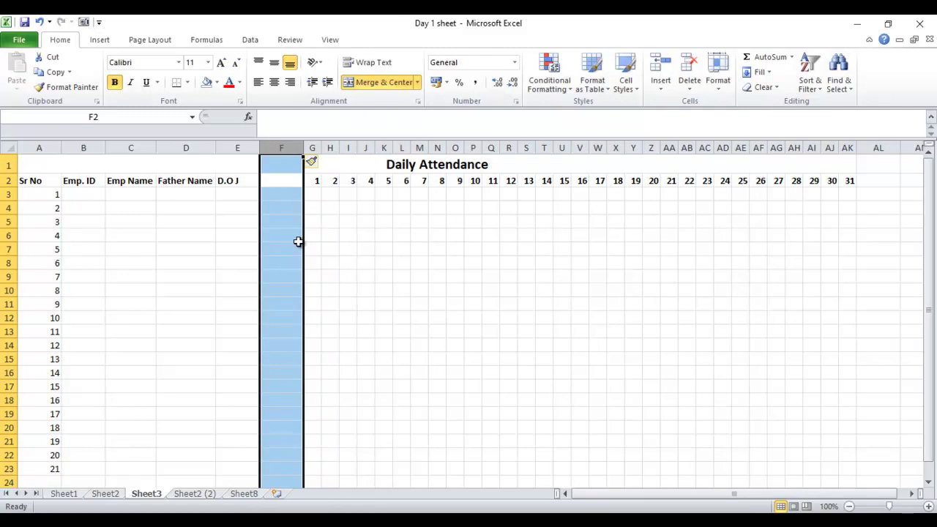
click(383, 248)
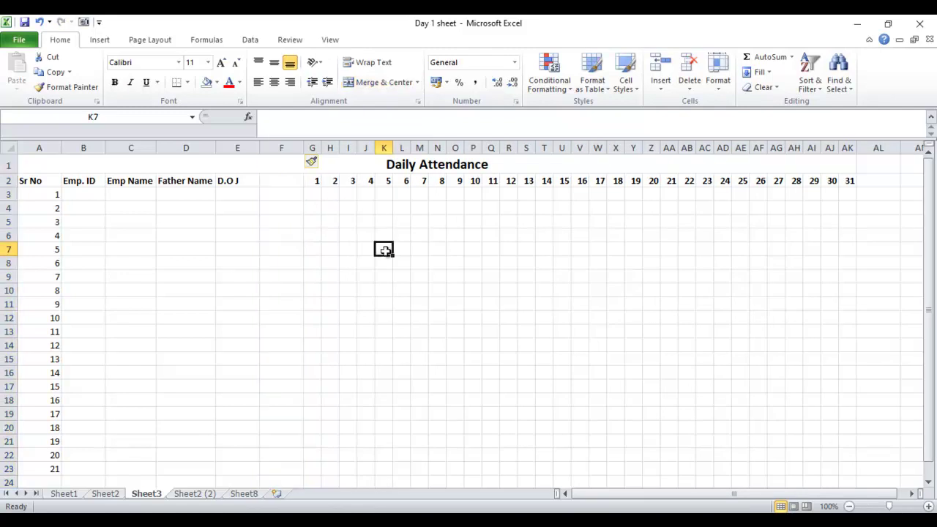
Enter the header "Desg" in cell F2 of the new column.
click(276, 184)
text(De)
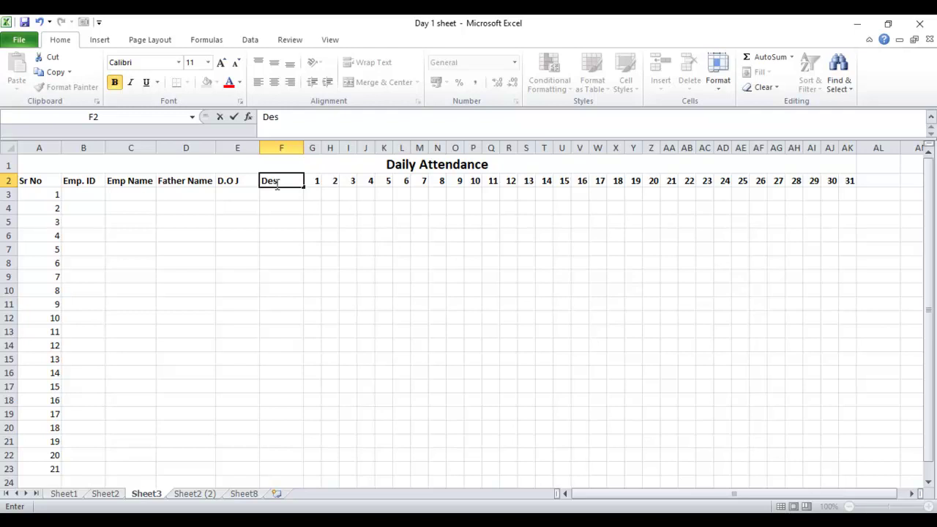
text(sG)
key(BackSpace)
text(g)
key(Return)
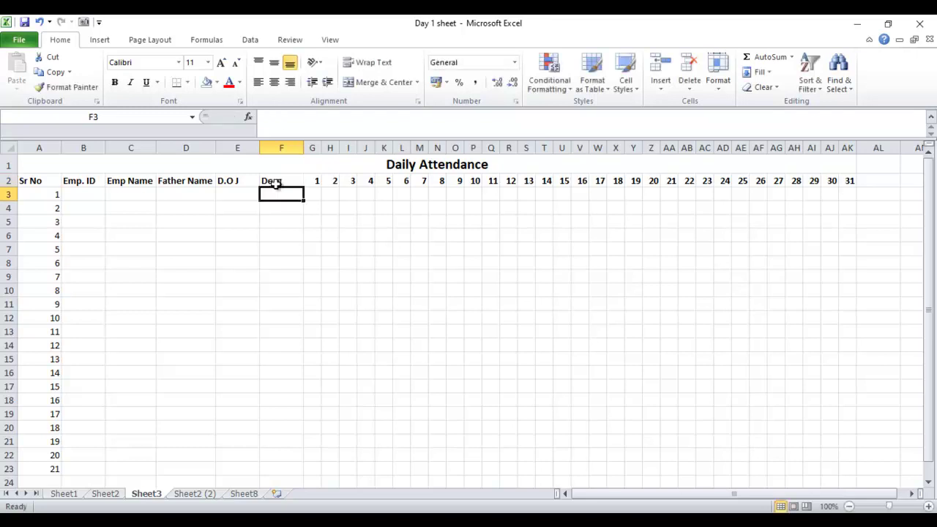
click(129, 190)
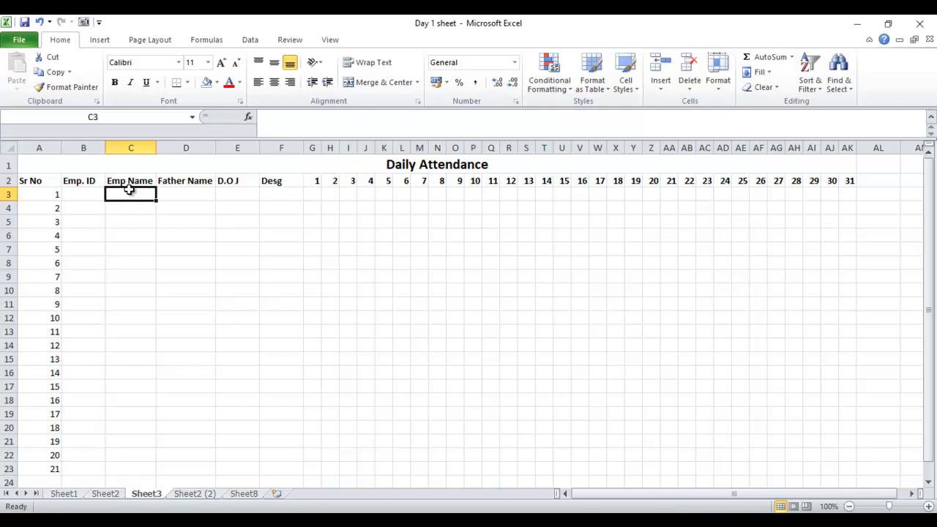
key(Right)
key(Right)
key(Right)
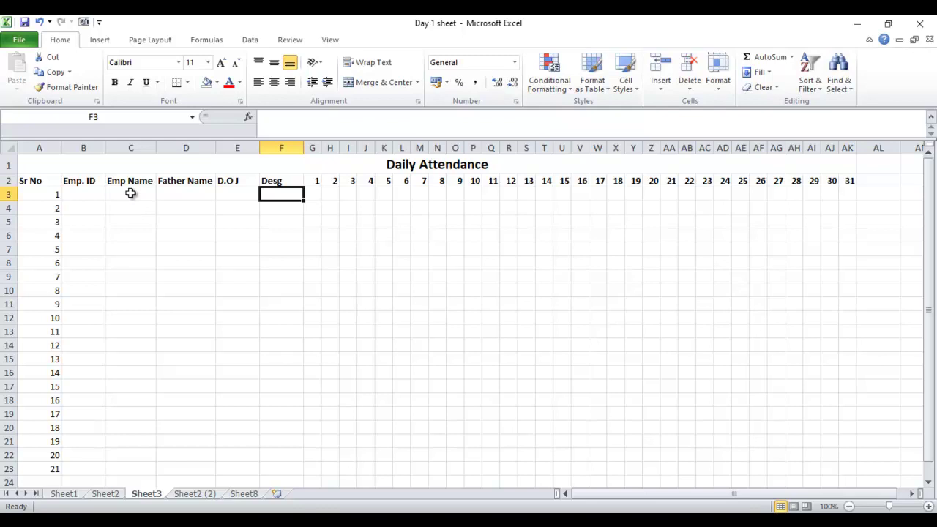
Copy the employee name, father name, joining date and designation data in A4:D22 of the "Sheet2 (2)" sheet.
click(194, 494)
click(82, 233)
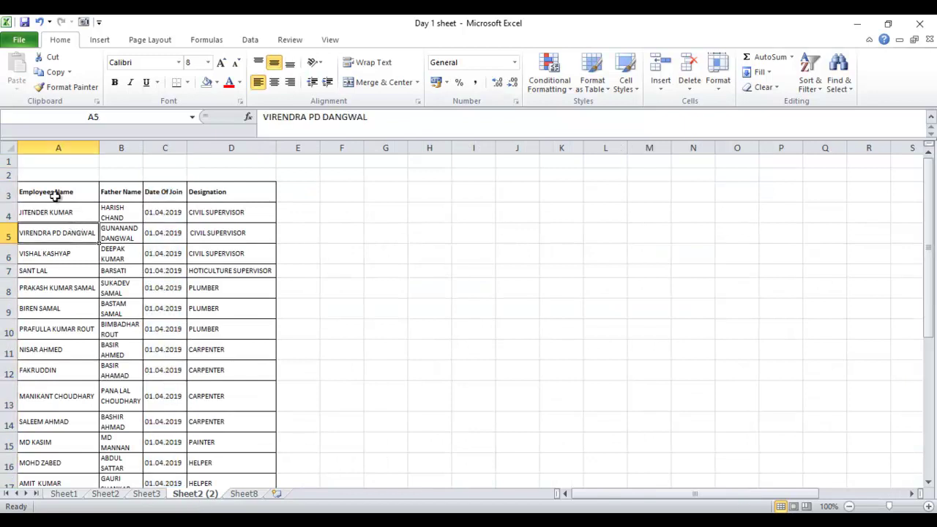
click(25, 214)
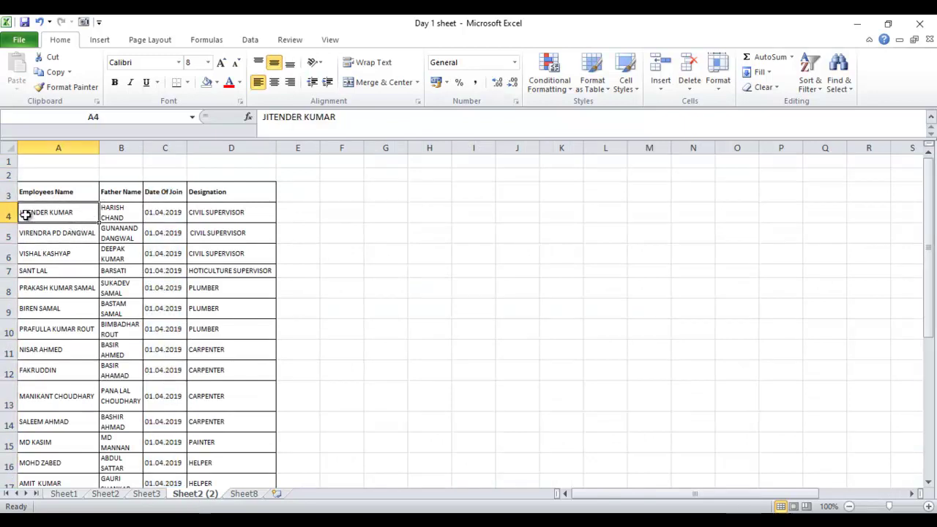
key(shift+Right)
key(shift+Right)
key(shift+Right)
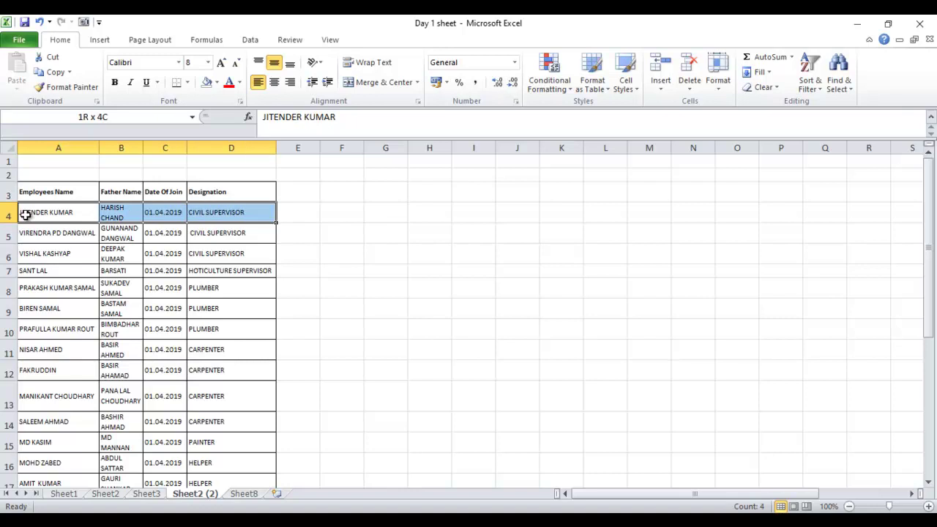
key(shift+Down)
key(shift+Down)
key(shift+Down)
key(shift+Down)
key(shift+Down)
key(shift+Down)
key(shift+Down)
key(shift+Down)
key(shift+Down)
key(shift+Down)
key(shift+Down)
key(shift+Down)
key(shift+Down)
key(shift+Down)
key(shift+Down)
key(shift+Down)
key(shift+Down)
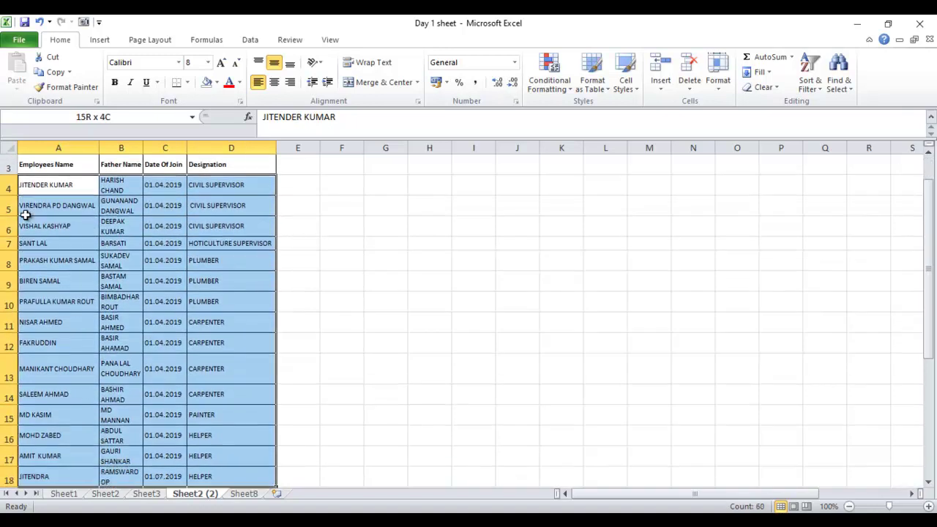
key(shift+Down)
key(shift+Down)
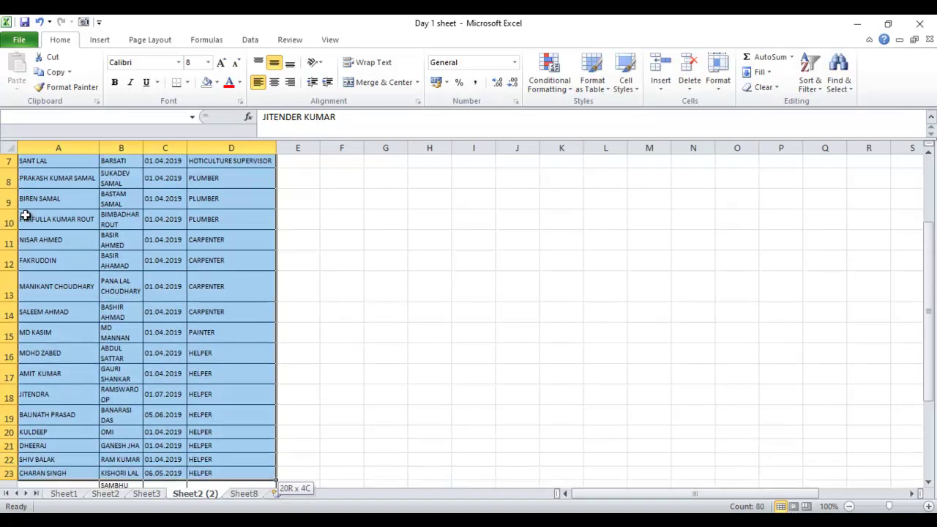
key(shift+Up)
key(ctrl+c)
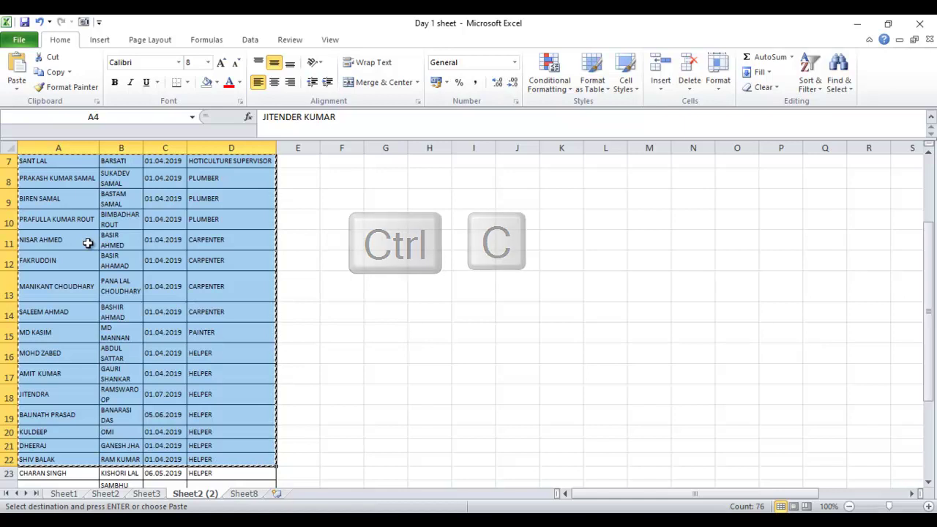
Paste the copied employee records into Sheet3 starting at cell C3, keeping the default paste format.
click(146, 494)
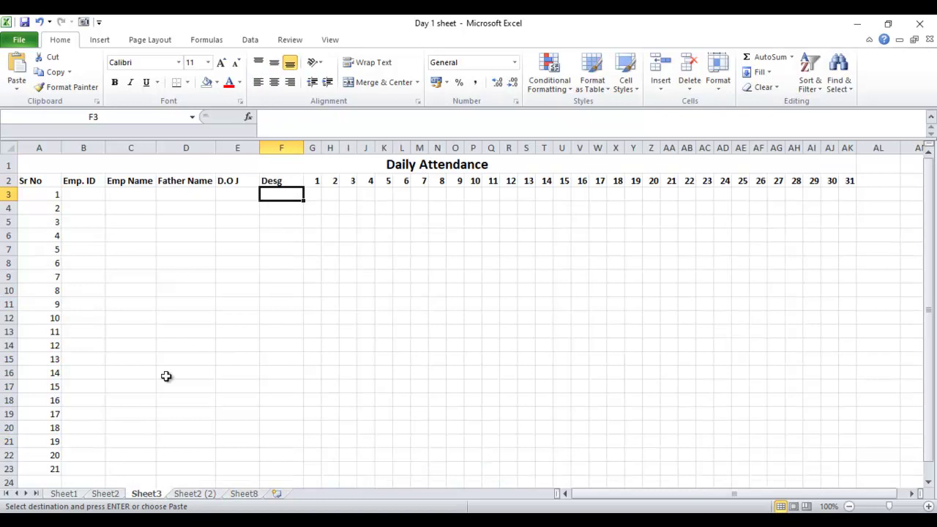
click(123, 192)
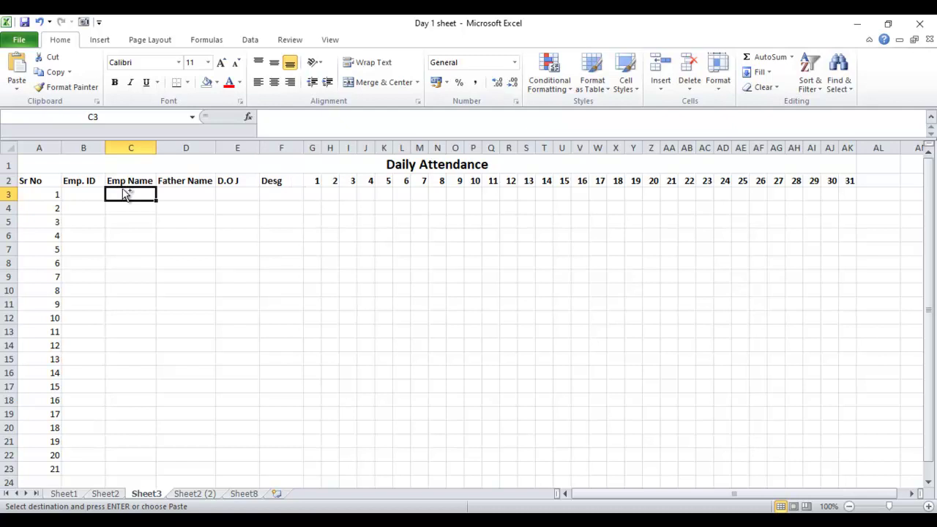
key(ctrl+v)
key(ctrl)
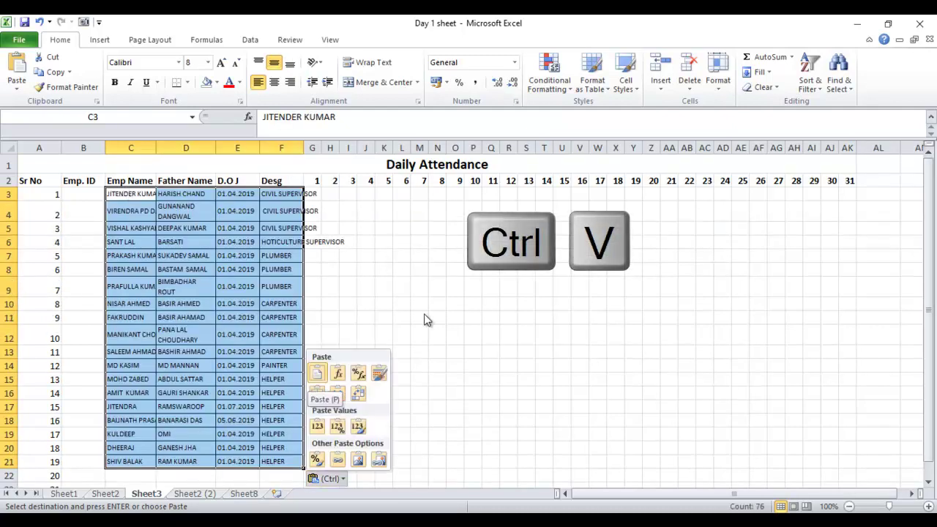
key(ctrl)
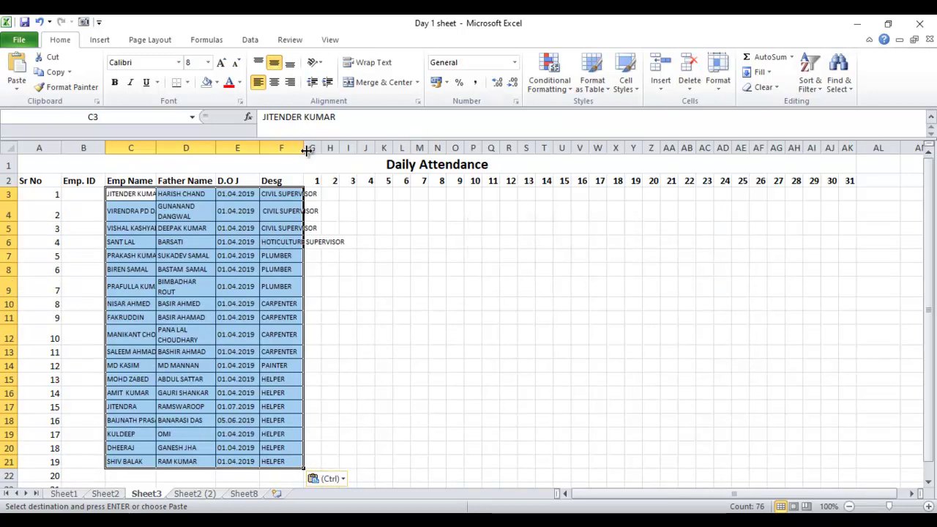
AutoFit the Desg column F and the Emp Name column C to their contents.
double_click(306, 150)
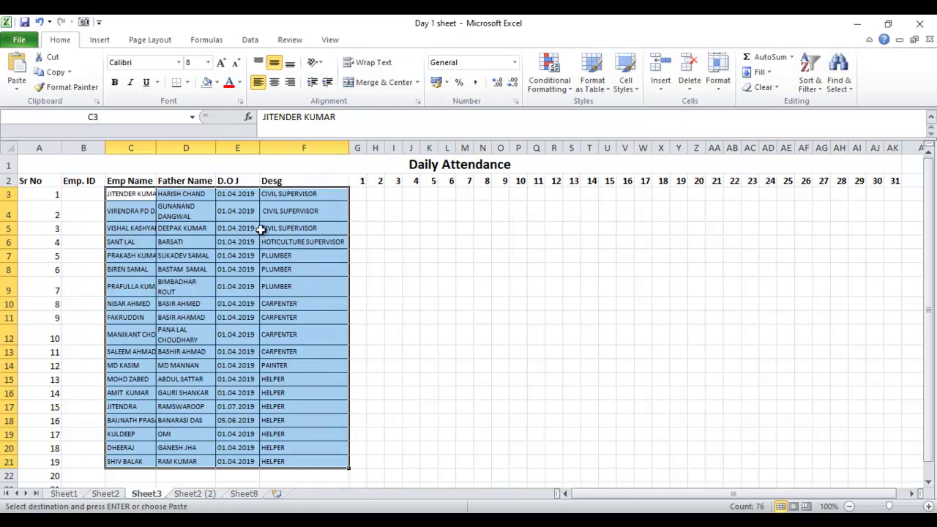
double_click(156, 149)
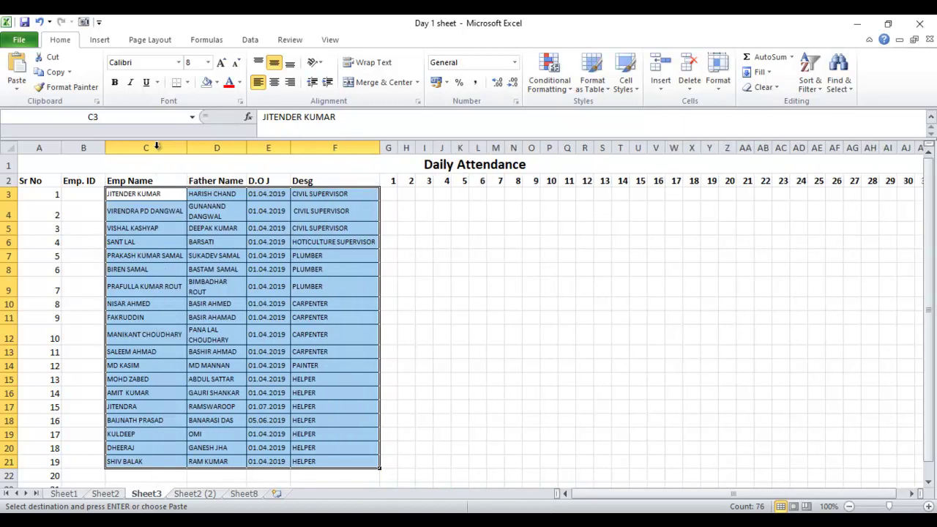
click(232, 314)
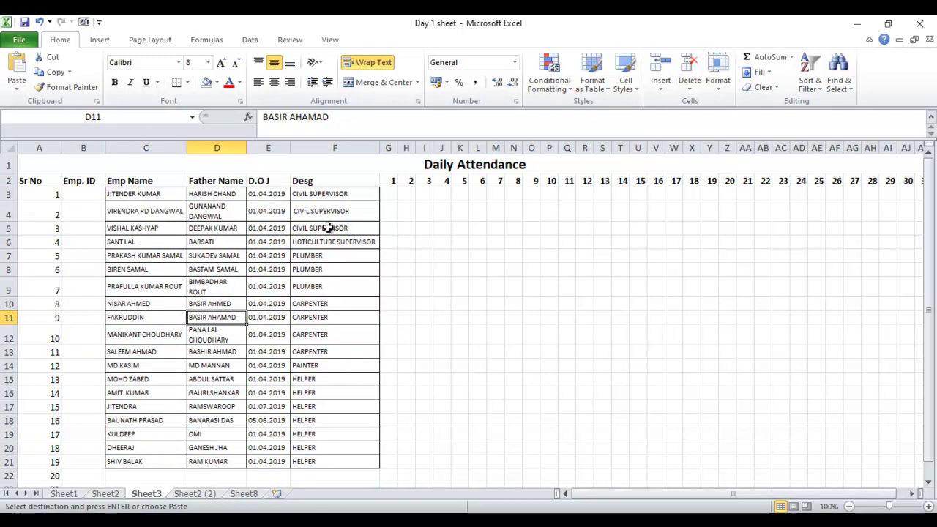
click(30, 181)
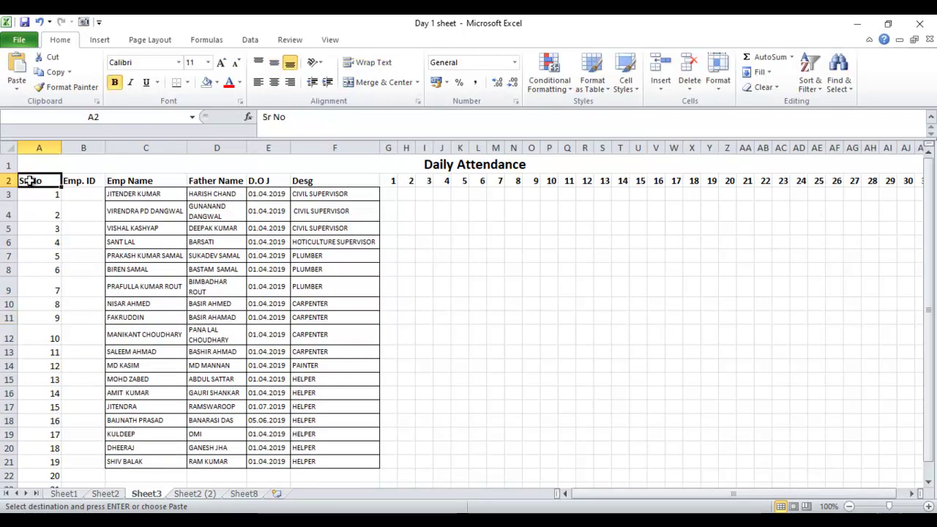
key(shift+Right)
key(shift+Right)
key(shift+Right)
key(shift+Right)
key(shift+Right)
key(shift+Right)
key(shift+Right)
key(shift+Right)
key(shift+Right)
key(shift+Right)
key(shift+Right)
key(shift+Right)
key(shift+Right)
key(shift+Right)
key(shift+Right)
key(shift+Right)
key(shift+Right)
key(shift+Right)
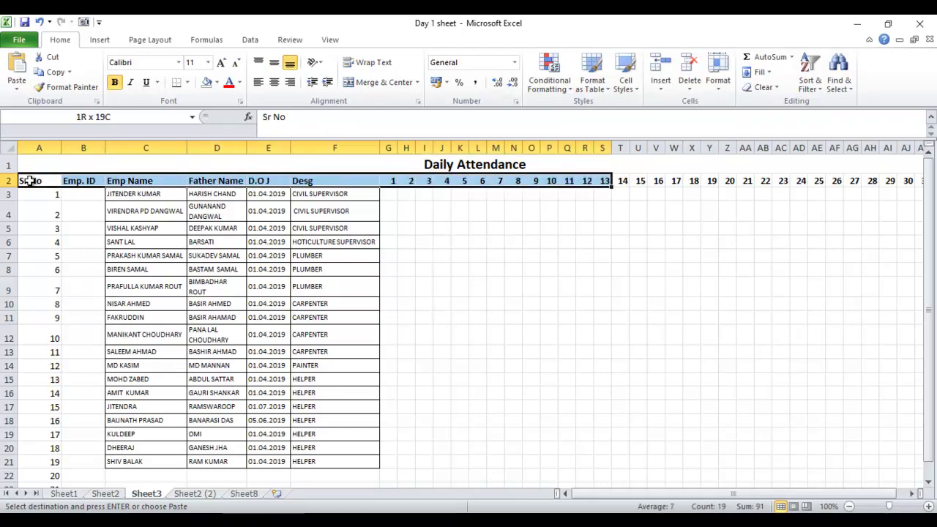
key(shift+Right)
key(shift+Right)
key(shift+Right)
key(shift+Right)
key(shift+Right)
key(shift+Right)
key(shift+Right)
key(shift+Right)
key(shift+Right)
key(shift+Right)
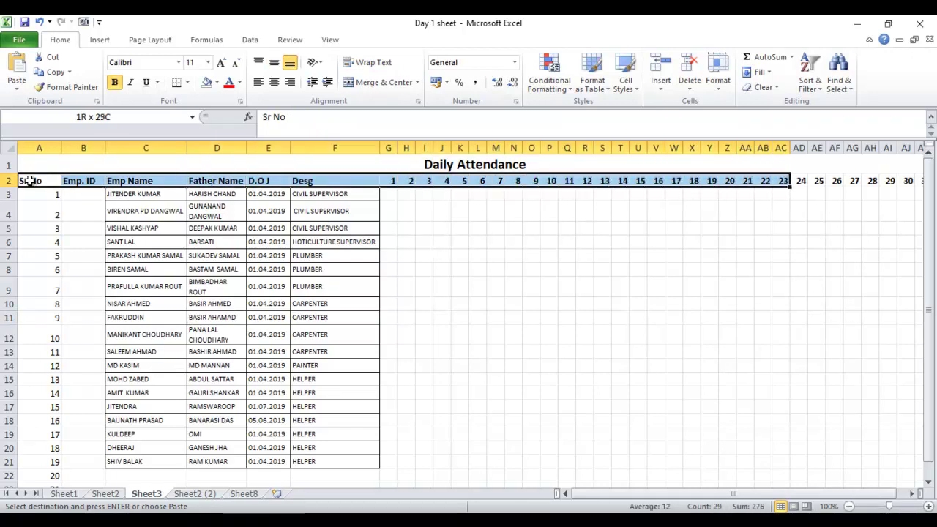
key(shift+Right)
key(shift+Right)
key(shift+Right)
key(shift+Right)
key(shift+Right)
key(shift+Right)
click(29, 181)
key(Up)
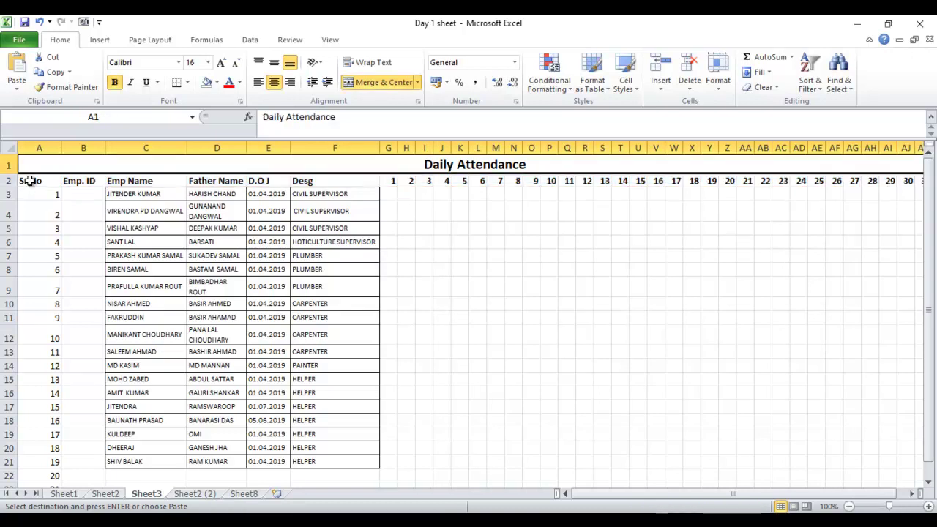
Apply All Borders to the whole attendance table from the title in A1 through AK23.
drag(29, 181, 888, 182)
key(shift+Down)
key(shift+Down)
key(shift+Down)
key(shift+Down)
key(shift+Down)
key(shift+Down)
key(shift+Down)
key(shift+Down)
key(shift+Down)
key(shift+Down)
key(shift+Down)
key(shift+Down)
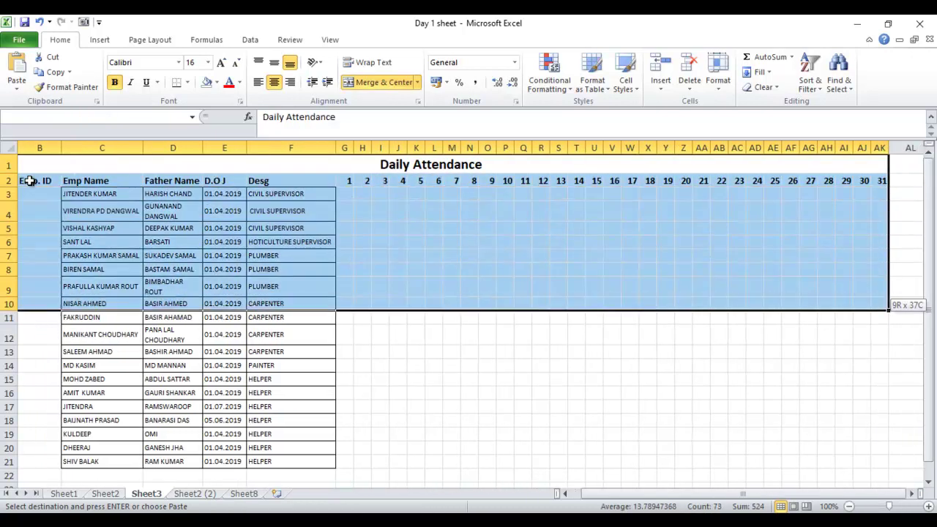
key(shift+Down)
key(shift+Down)
key(shift+Down)
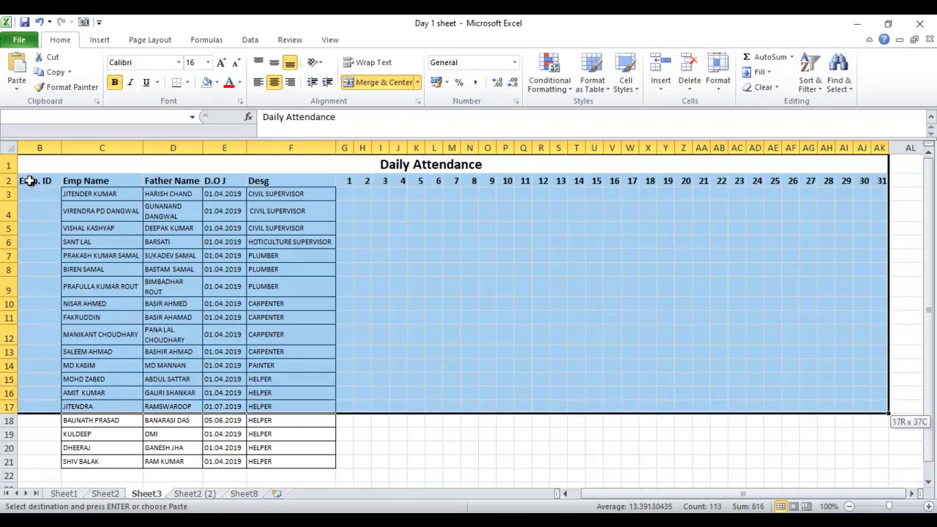
key(shift+Down)
key(shift+Down)
key(shift+Down)
key(shift+Down)
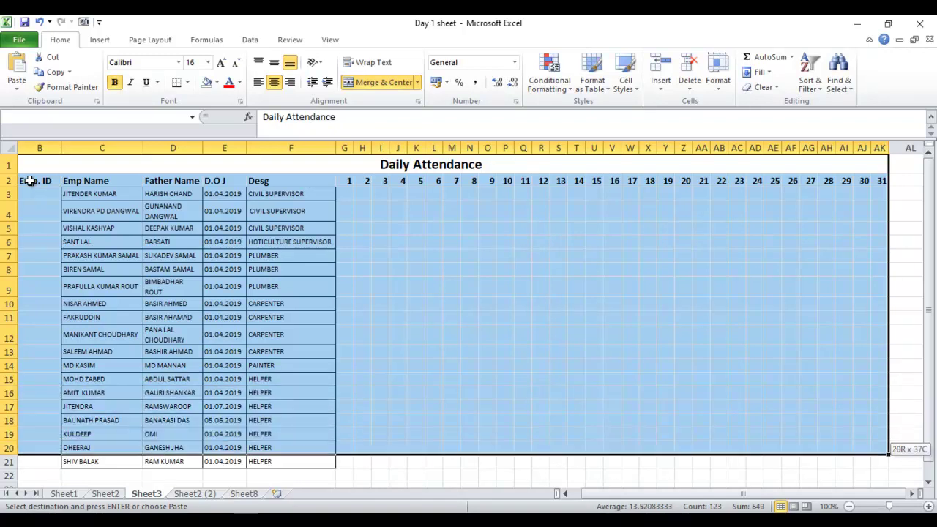
key(shift+Down)
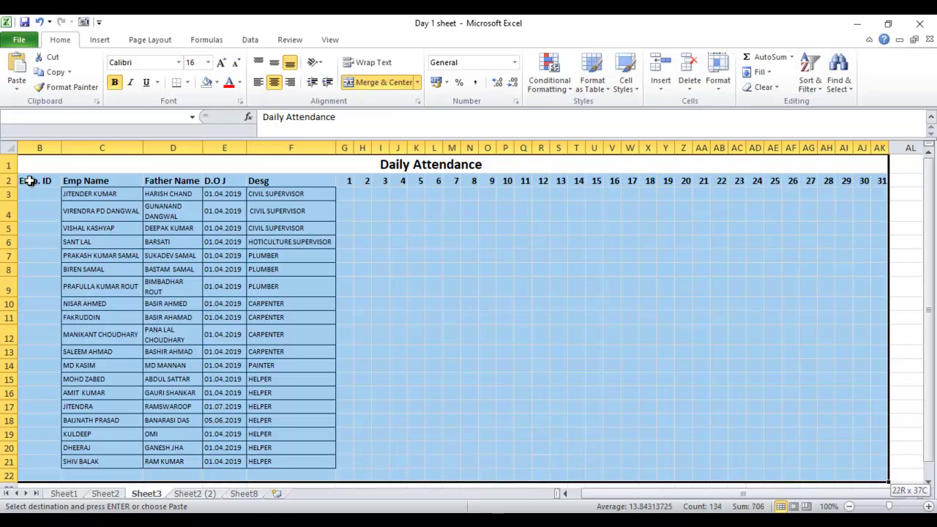
key(shift+Down)
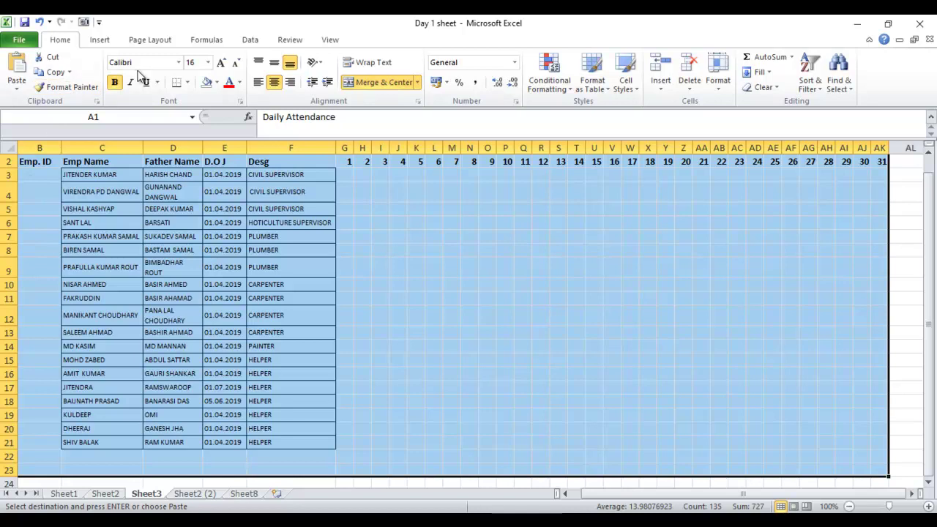
click(189, 85)
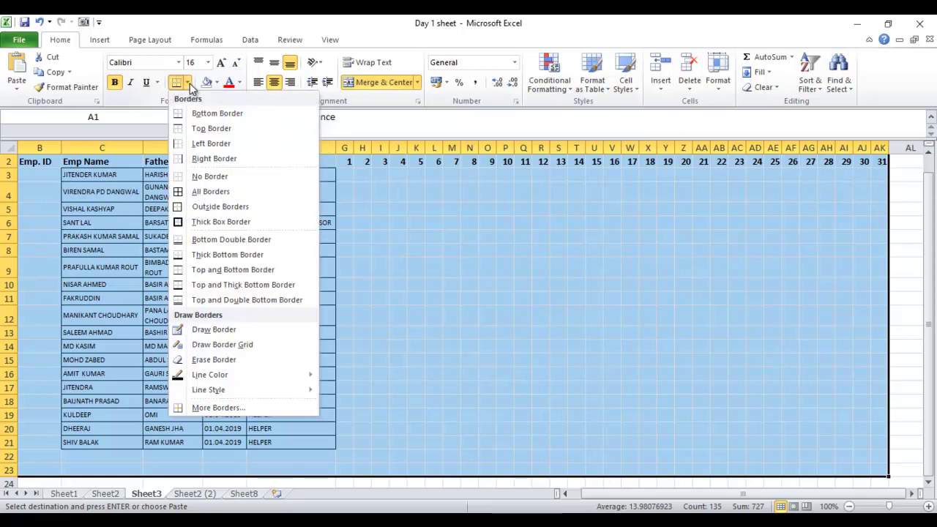
click(191, 193)
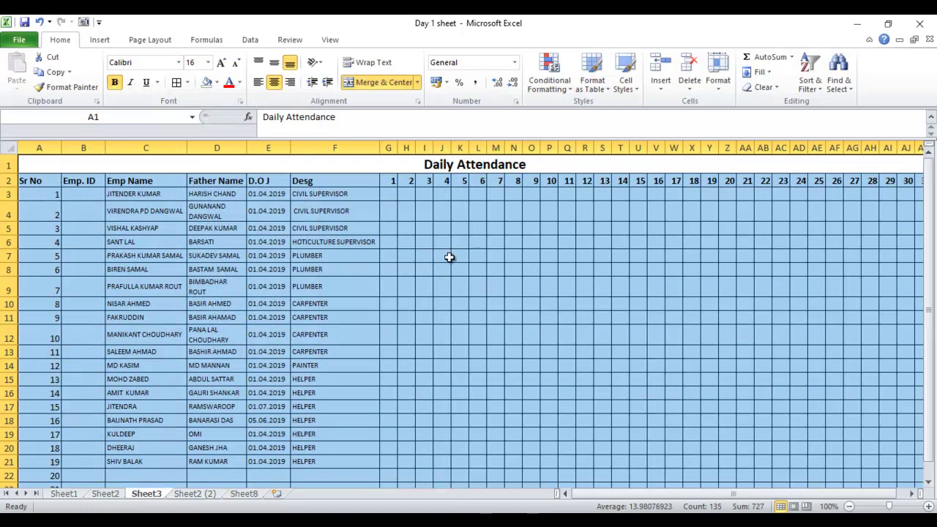
click(411, 270)
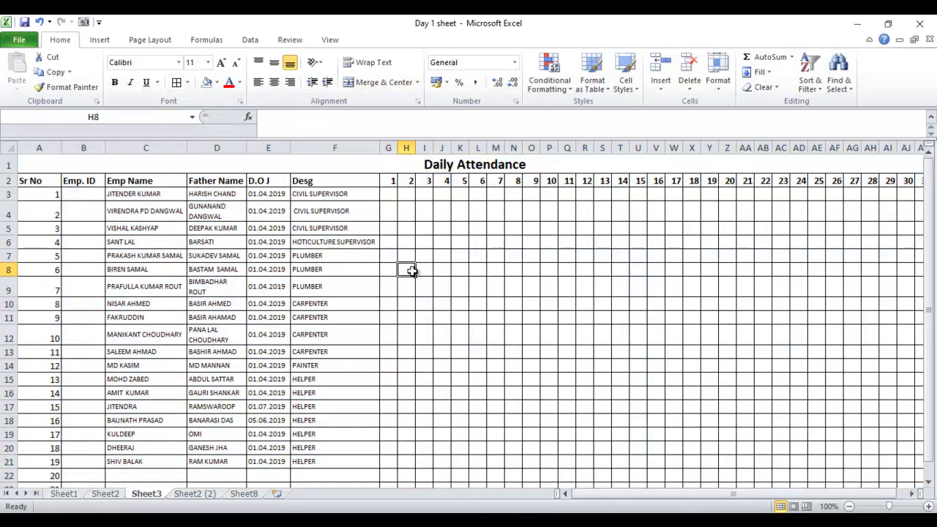
AutoFit the Sr No column A to its contents.
double_click(61, 144)
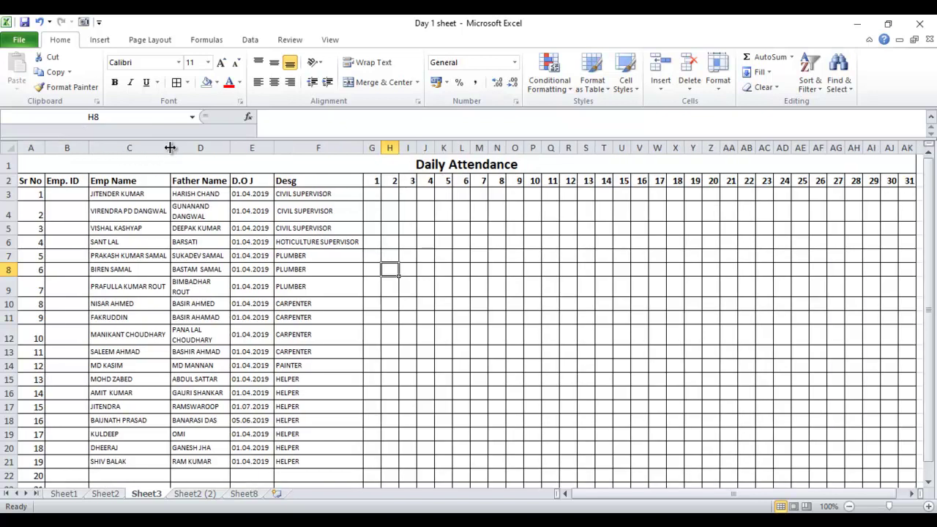
click(362, 149)
click(444, 259)
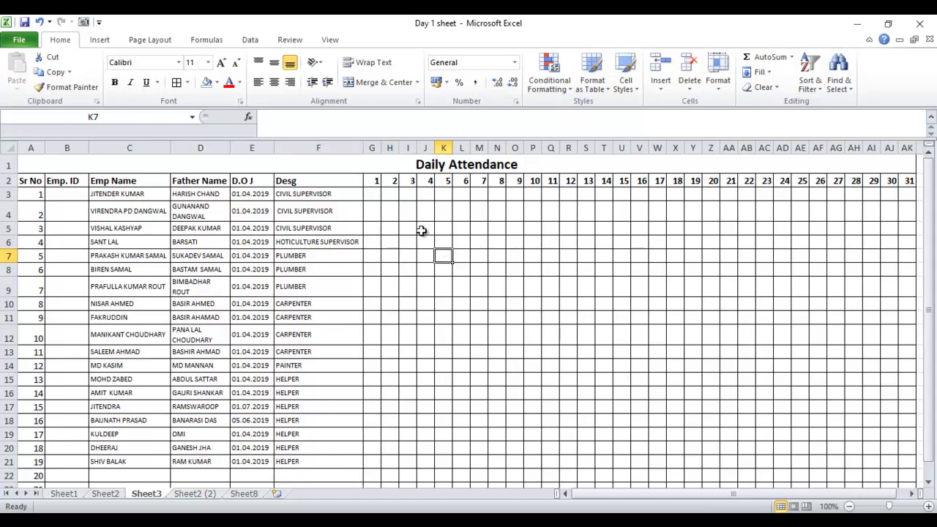
Mark the first employee's attendance in row 3 as P for days 1 to 6.
click(372, 195)
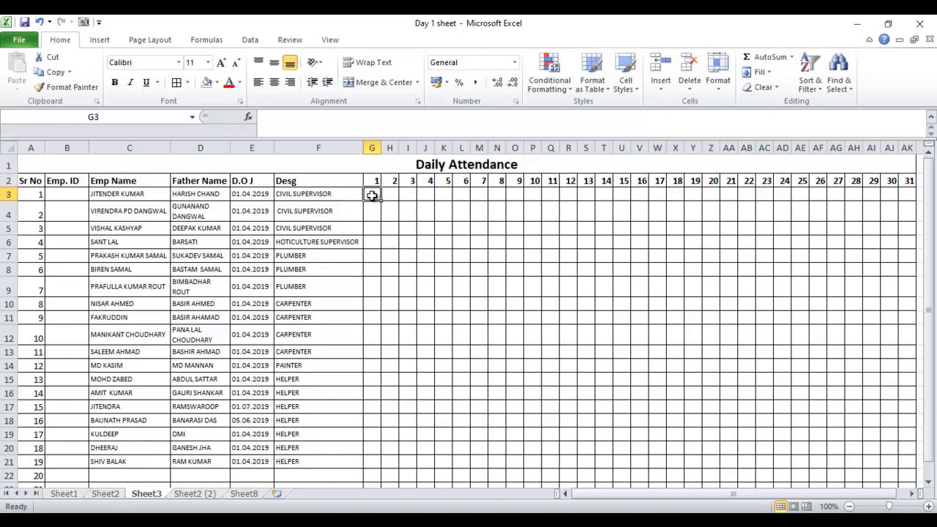
text(P)
key(Tab)
text(P)
key(Tab)
text(P)
key(Tab)
text(P)
key(Tab)
text(P)
key(Tab)
text(P)
key(Tab)
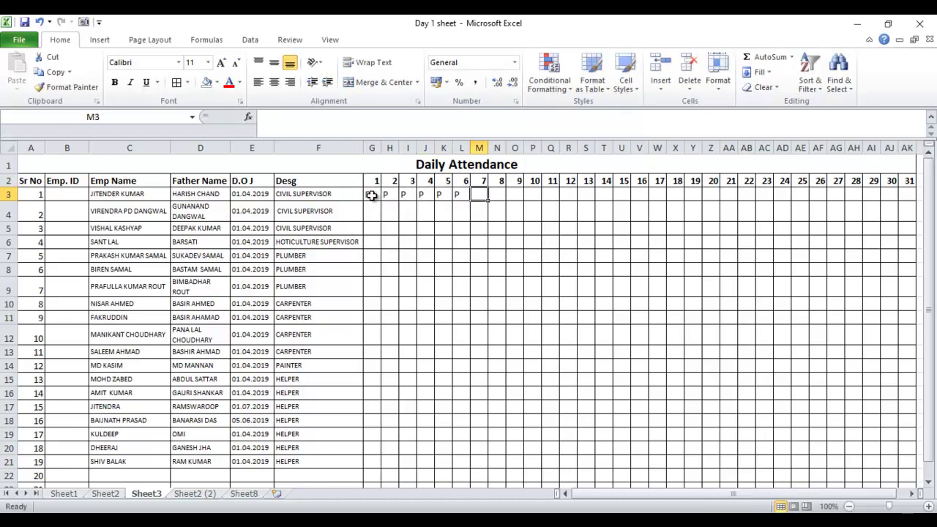
Mark day 7 in row 3 as A and days 8 to 12 as P.
text(A)
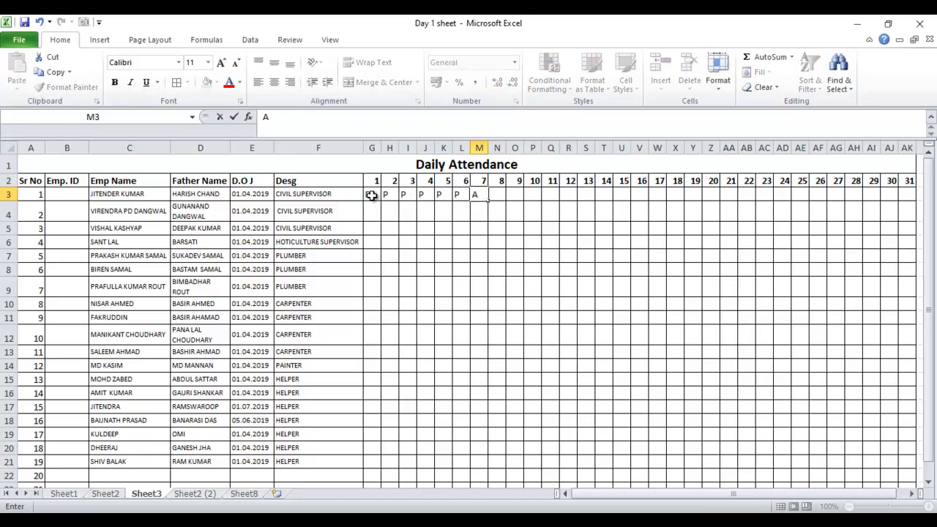
key(Tab)
text(P)
key(Tab)
text(P)
key(Tab)
text(P)
key(Tab)
text(P)
key(Tab)
text(P)
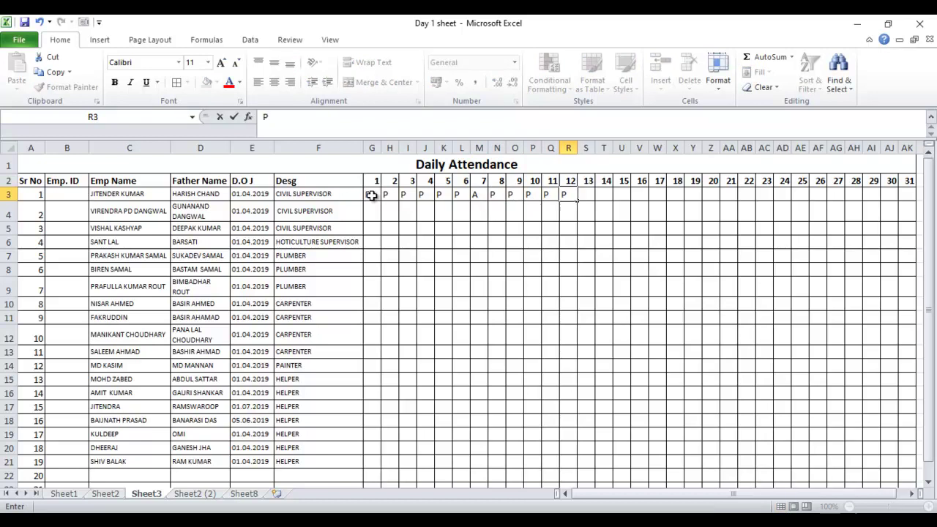
key(Tab)
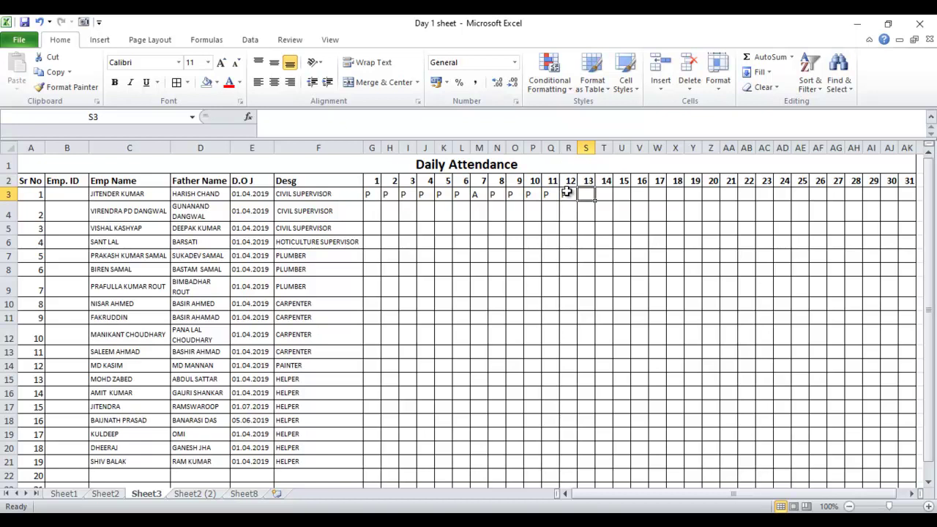
Enter W/O for day 13 in row 3 and P for days 14 to 17.
text(W/O)
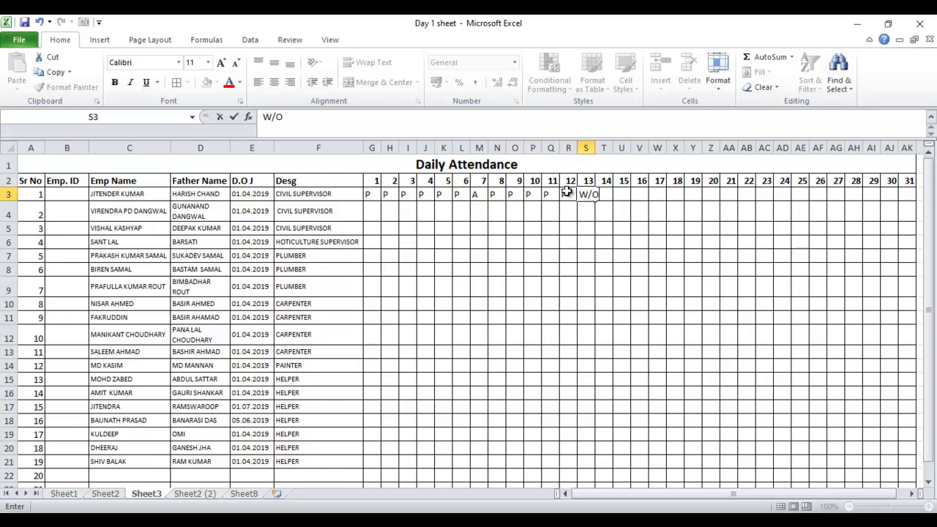
key(Tab)
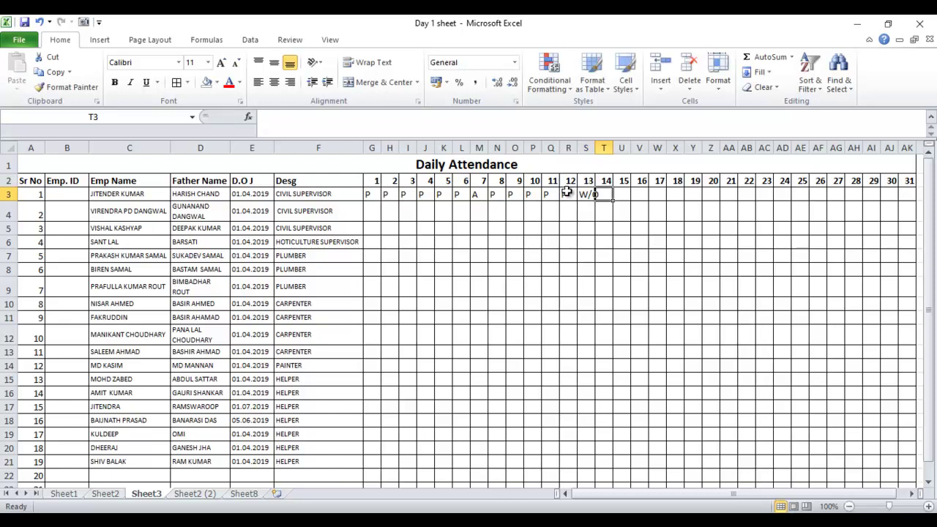
text(P)
key(Tab)
text(P)
key(Tab)
text(P)
key(Tab)
text(P)
key(Tab)
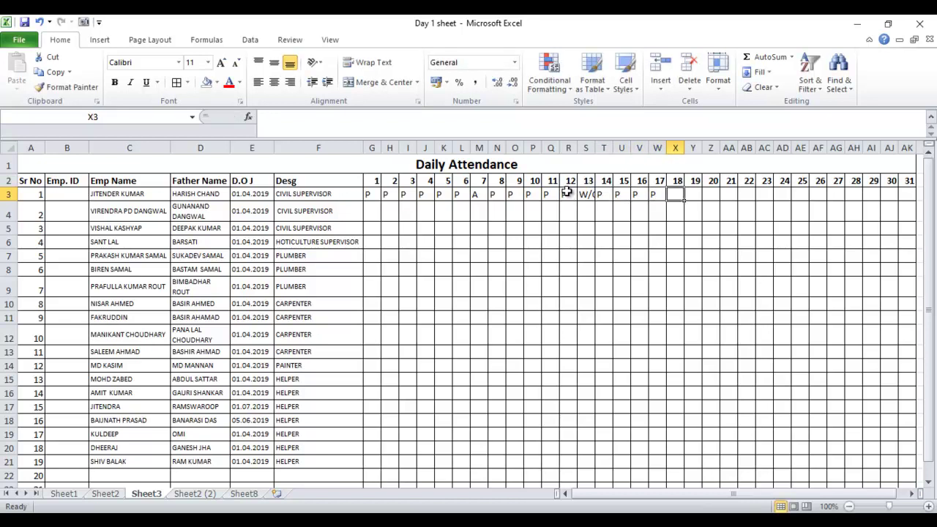
Enter L for day 18 in row 3, P for days 19 to 21 and W/O for day 22.
text(L)
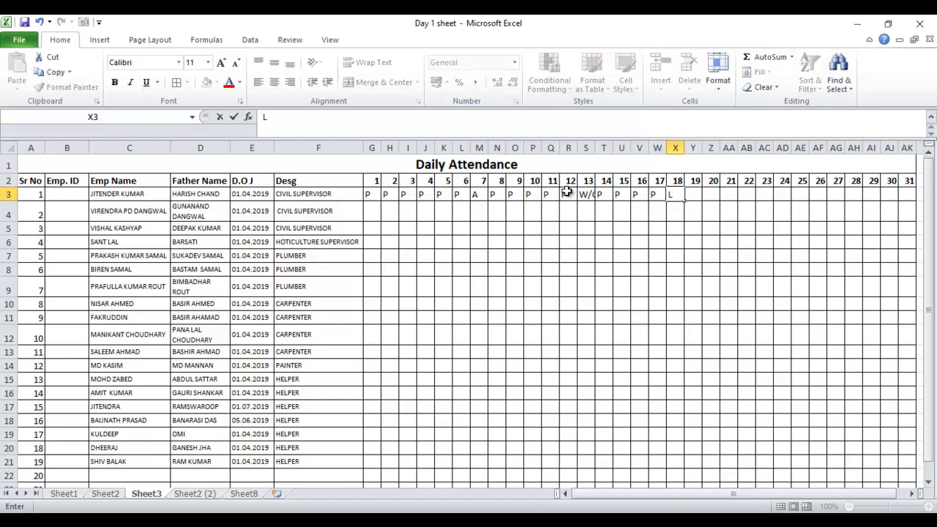
key(Tab)
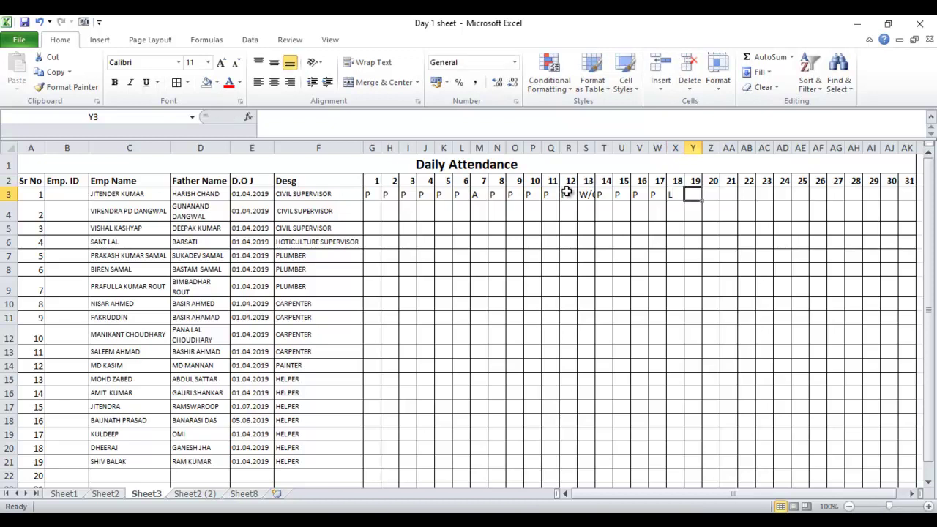
text(P)
key(Tab)
text(P)
key(Tab)
text(P)
key(Tab)
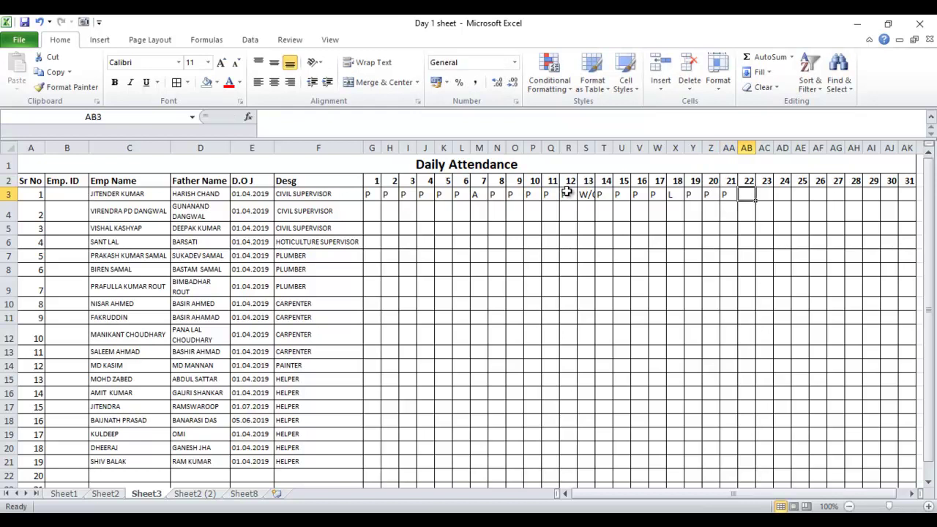
text(W/O)
key(Tab)
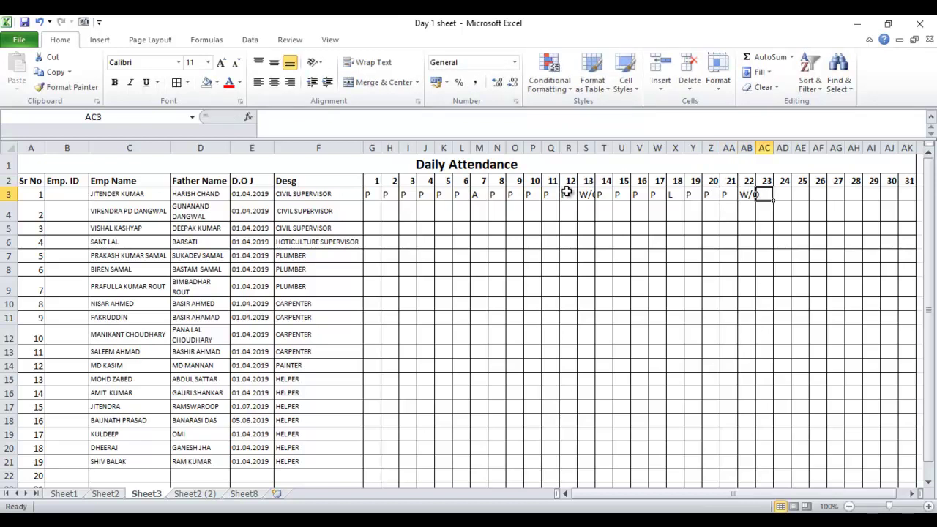
Enter P for day 23 and PP for day 24 in row 3.
text(P)
text(/)
key(BackSpace)
key(Tab)
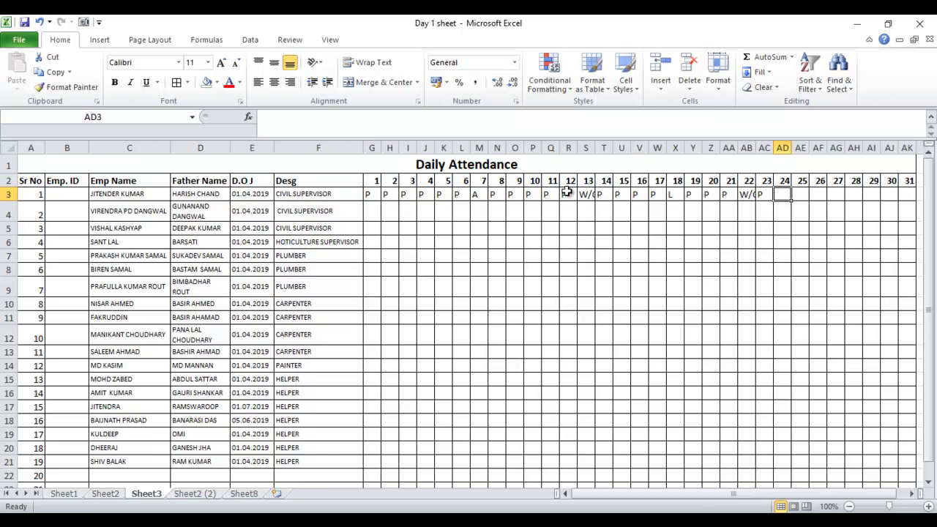
text(PP)
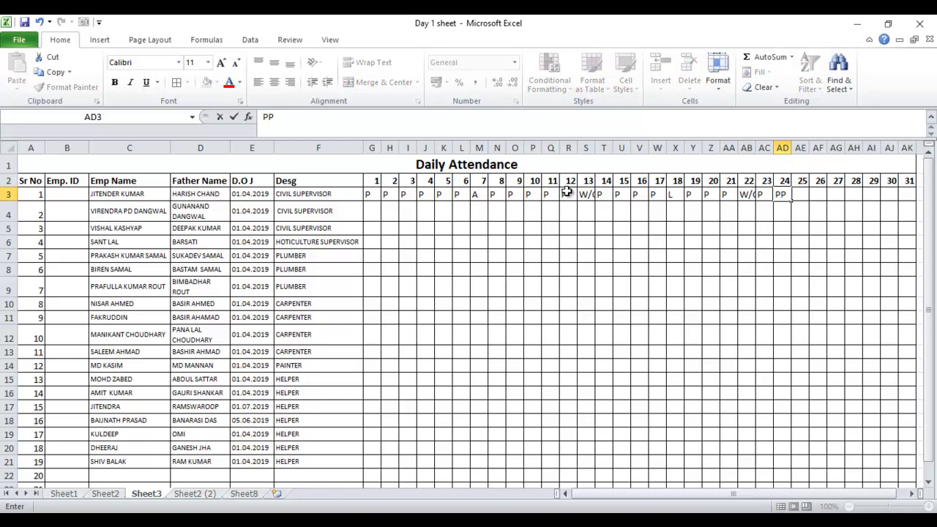
key(Tab)
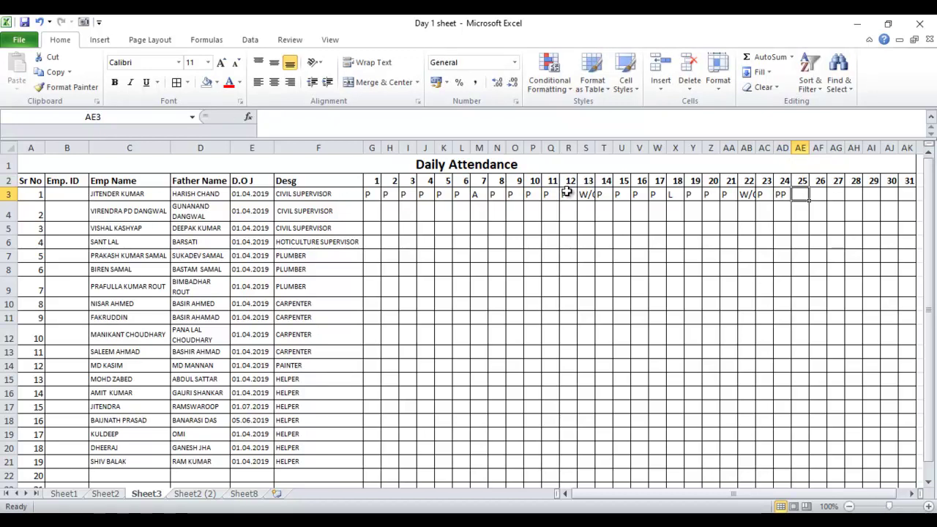
Mark the remaining days 25 to 31 in row 3 as P.
text(P)
key(Tab)
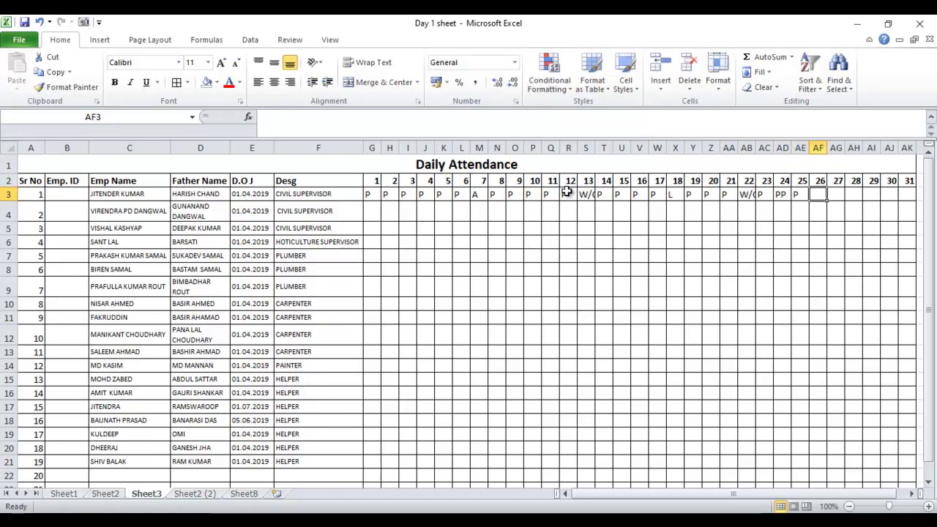
text(P)
key(Tab)
text(P)
key(Tab)
text(P)
key(Tab)
text(P)
key(Tab)
text(P)
key(Tab)
text(P)
key(Tab)
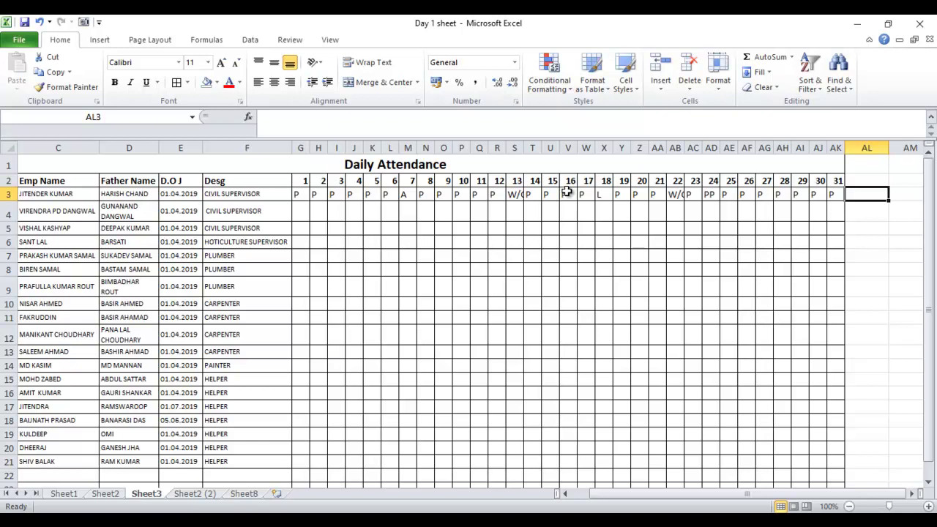
Add the header Total P in cell AL2, beside the day 31 column.
click(860, 178)
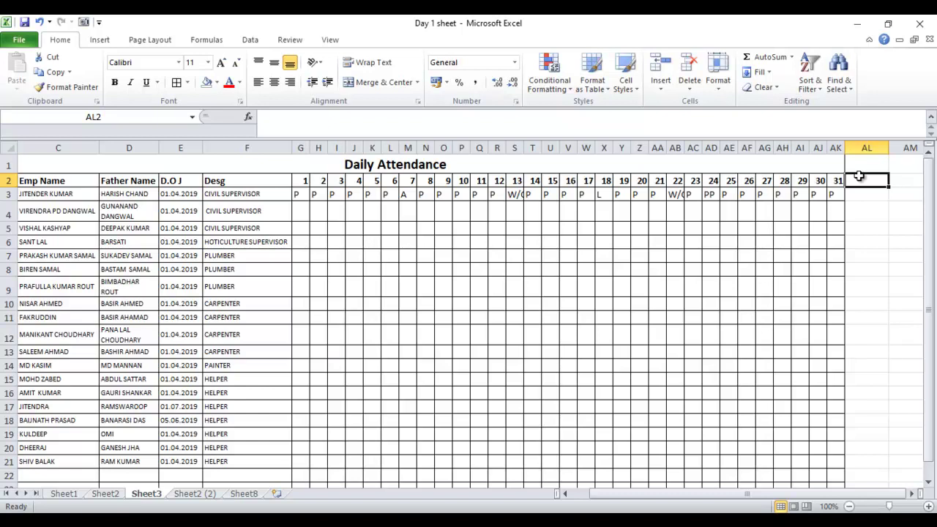
text(total P)
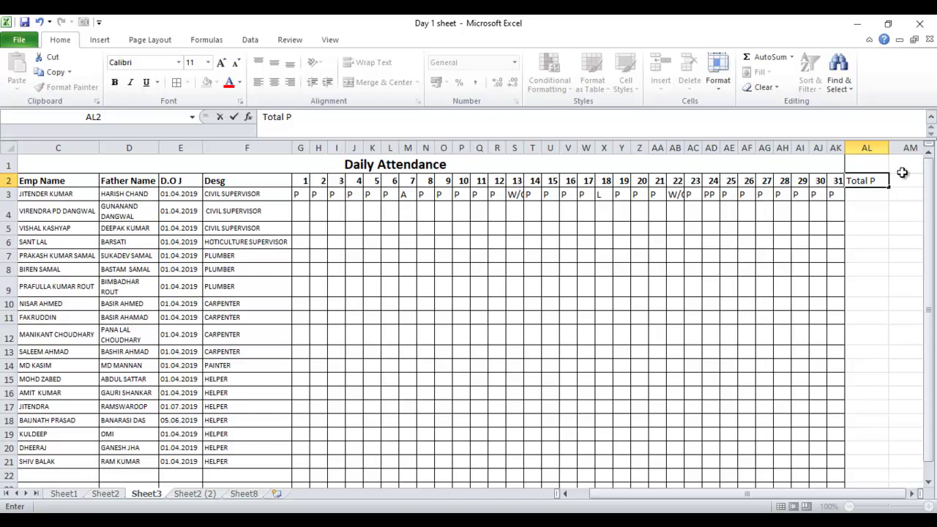
key(Return)
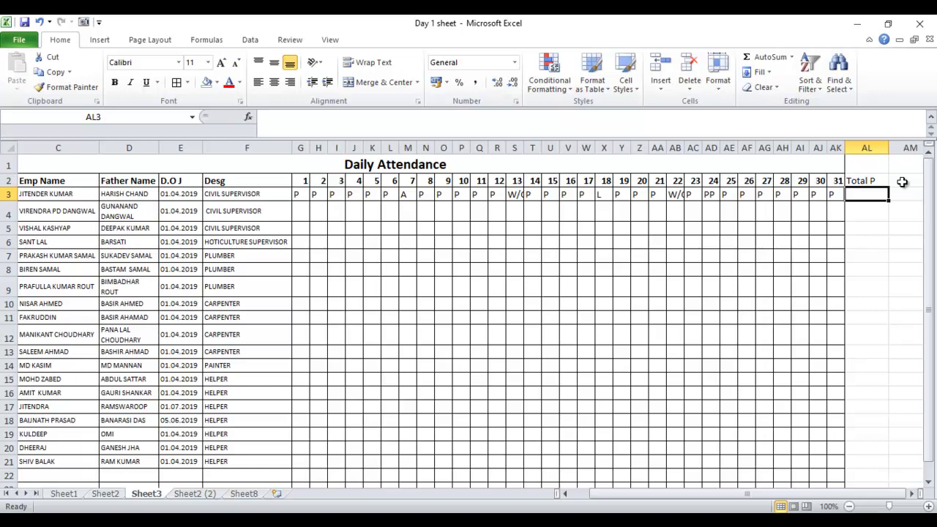
Enter the formula =COUNTIF(G3:AK3,"P") in cell AL3 to count the first employee's present days.
text(=)
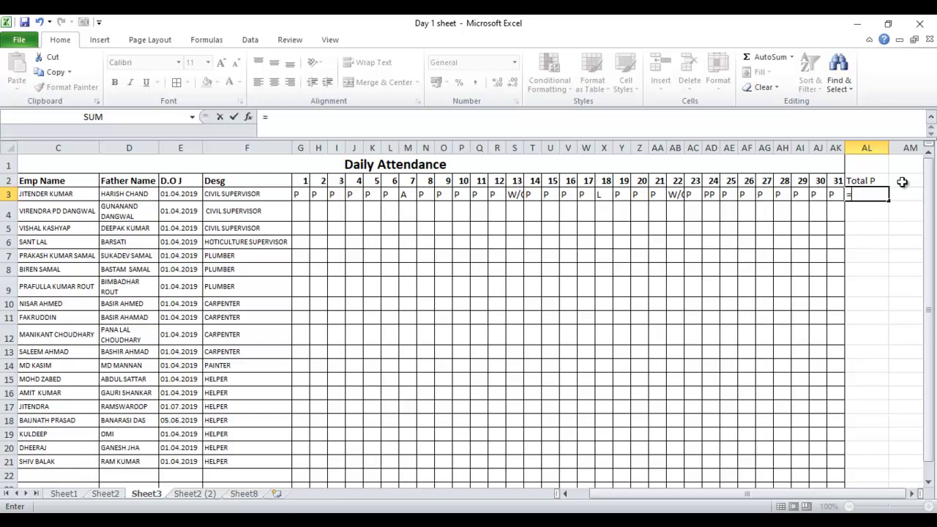
text(countif)
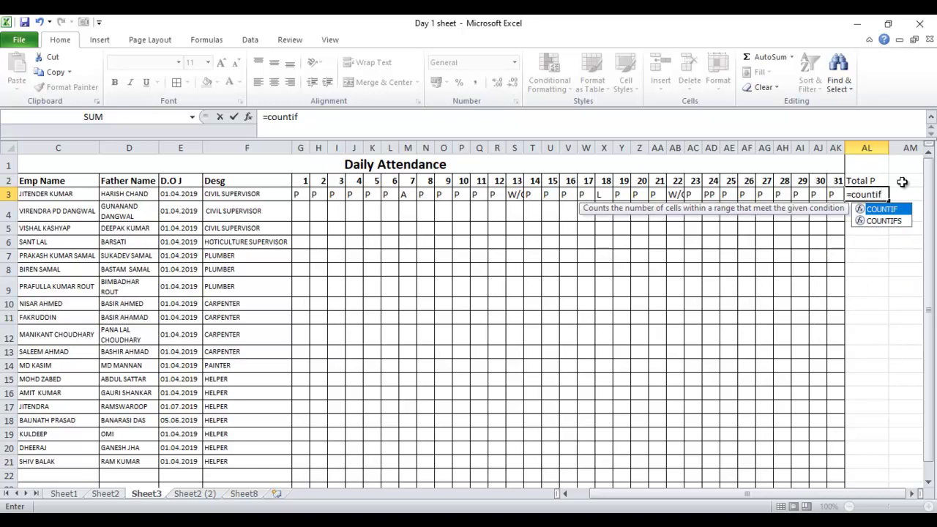
text(()
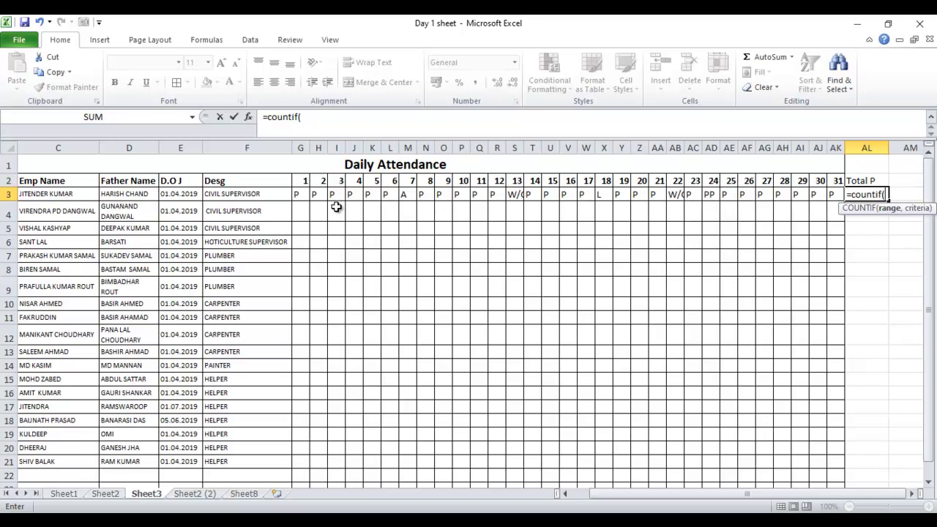
drag(291, 191, 841, 194)
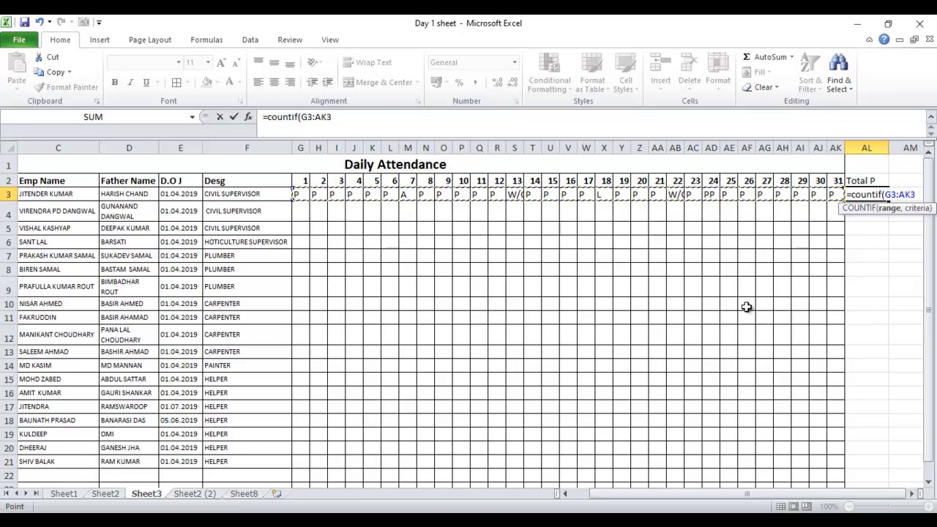
text(,)
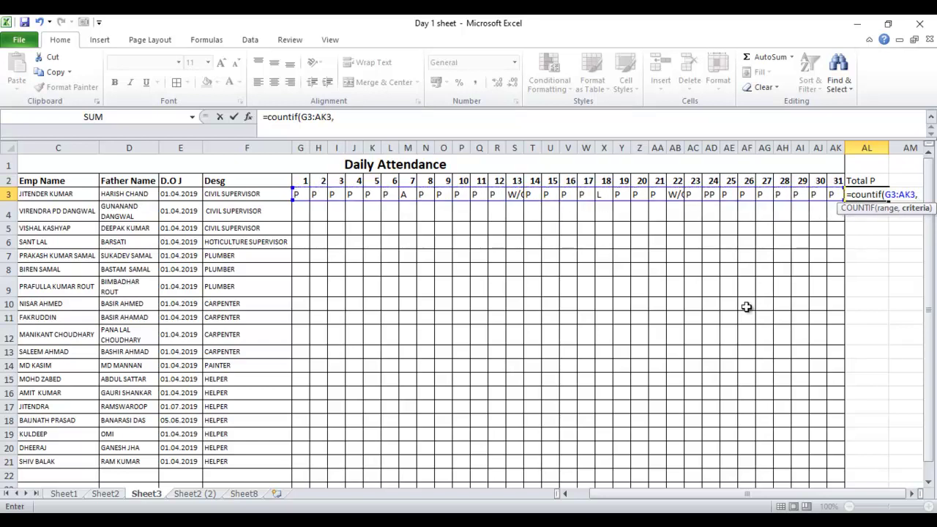
text("P)
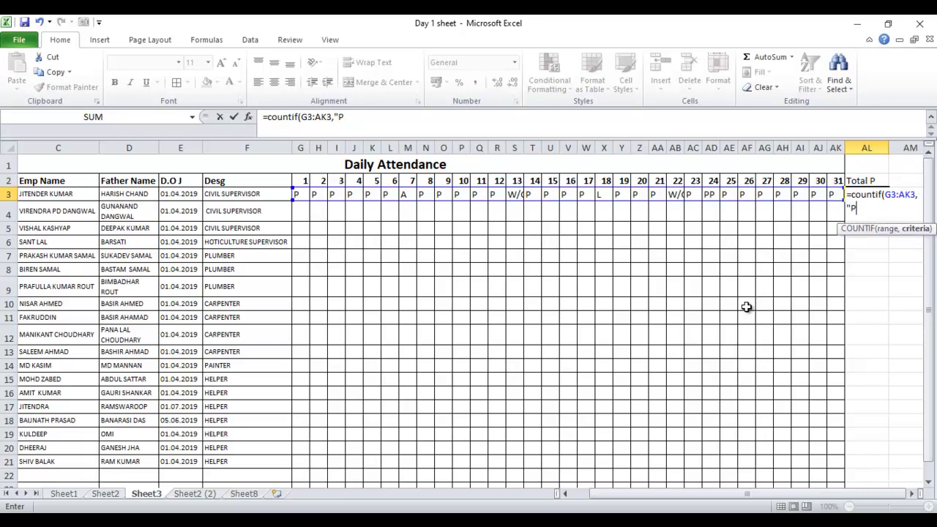
text(")
key(Return)
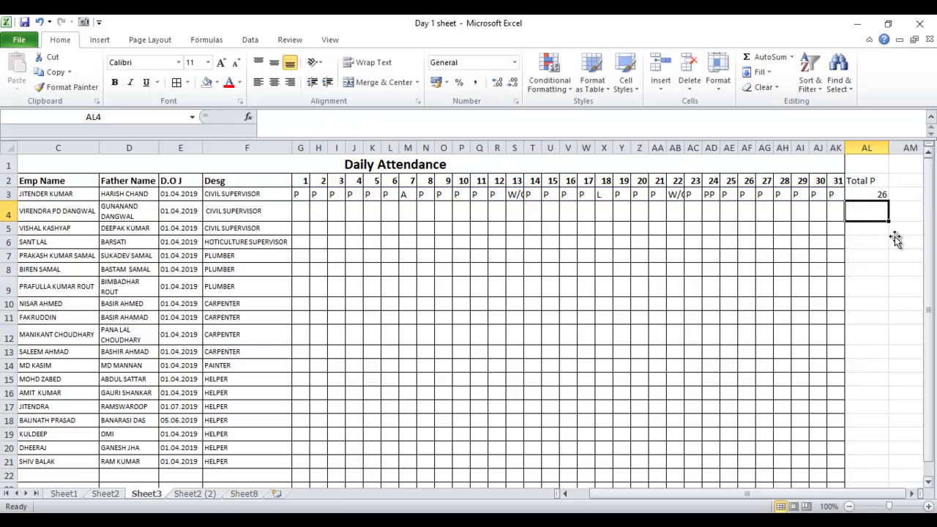
Review the Total P formula in AL3 and check the row 3 attendance codes from day 31 back to day 1.
click(875, 194)
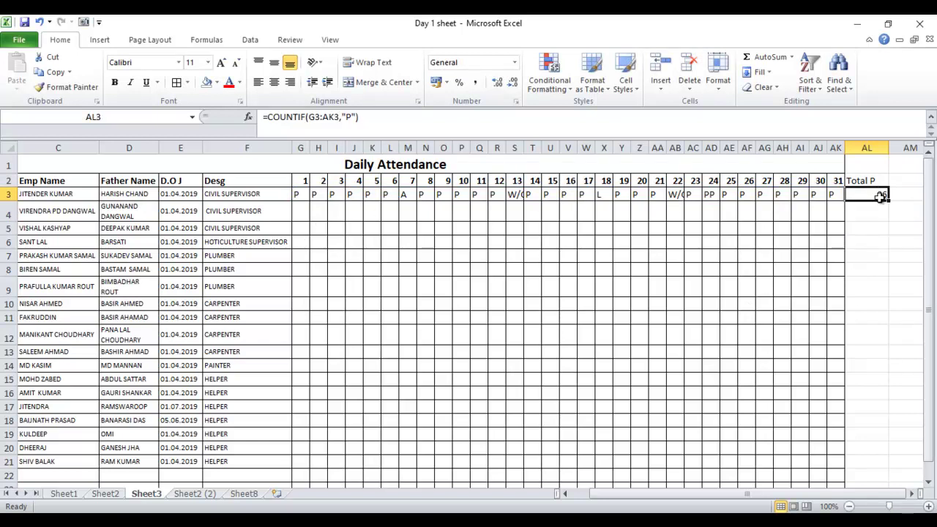
click(832, 194)
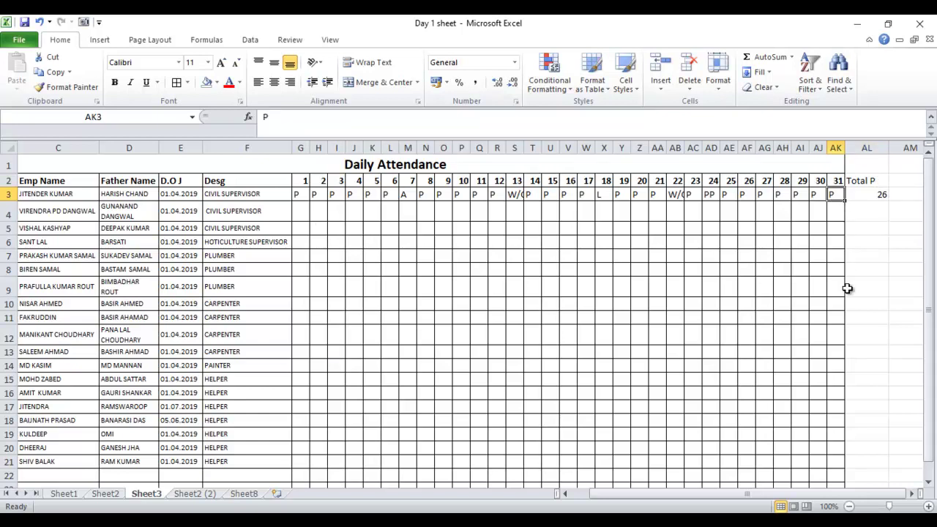
key(Left)
key(Left)
key(Left)
key(Left)
key(Left)
key(Left)
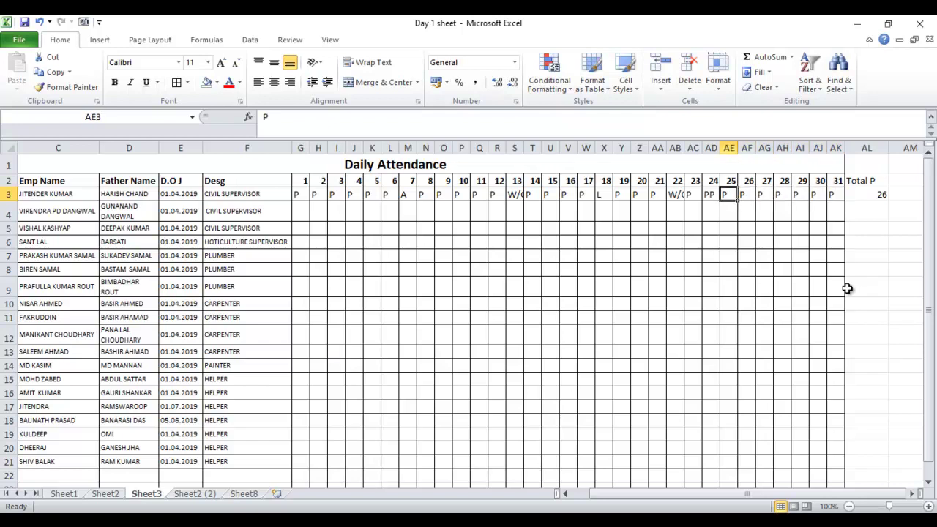
key(Left)
key(Left)
key(Left)
key(Left)
key(Left)
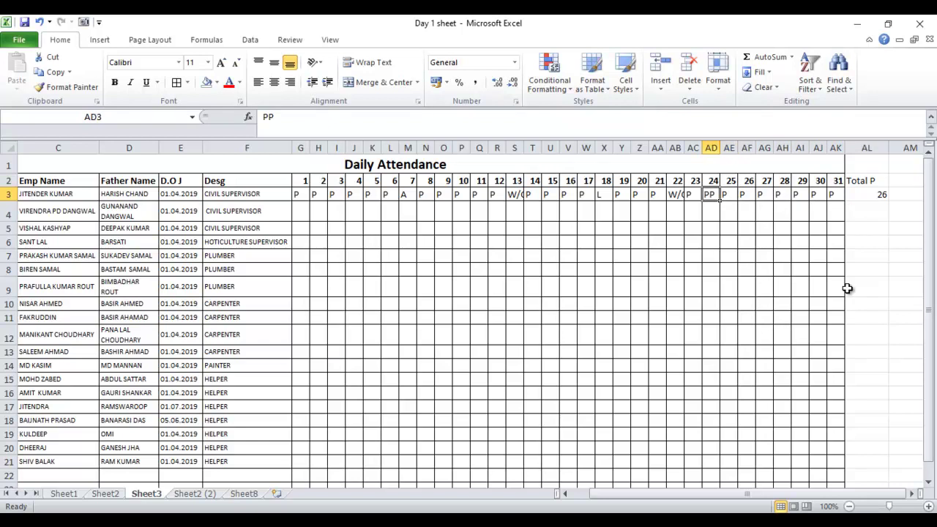
key(Left)
key(Left)
key(Left)
key(Left)
key(Left)
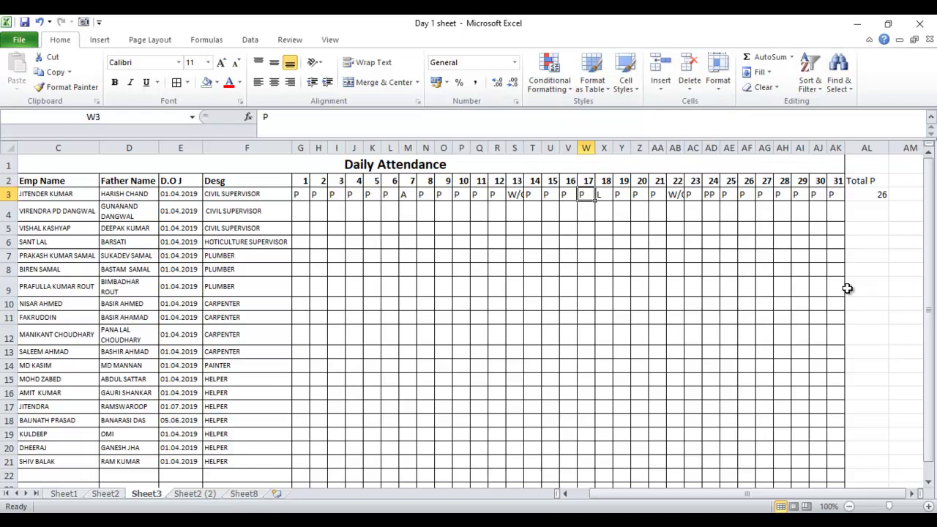
key(Left)
key(Left)
key(Left)
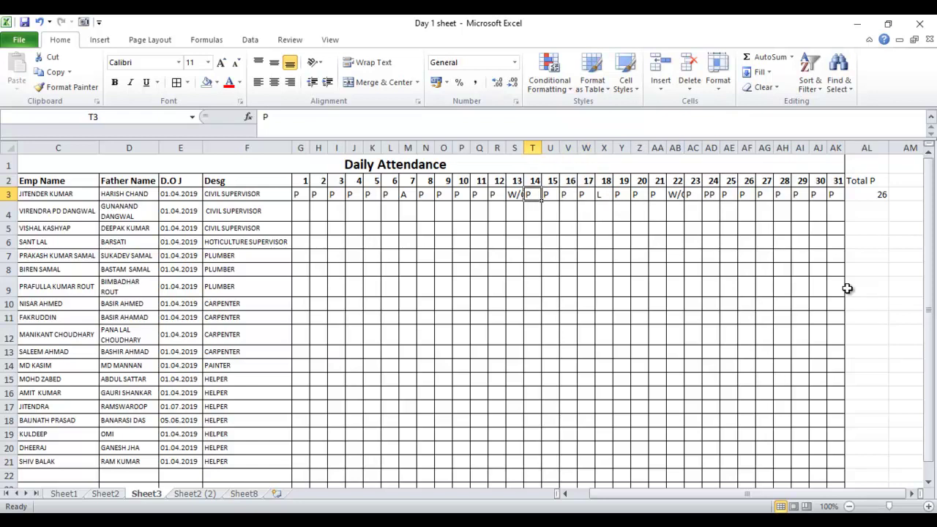
key(Left)
key(Left)
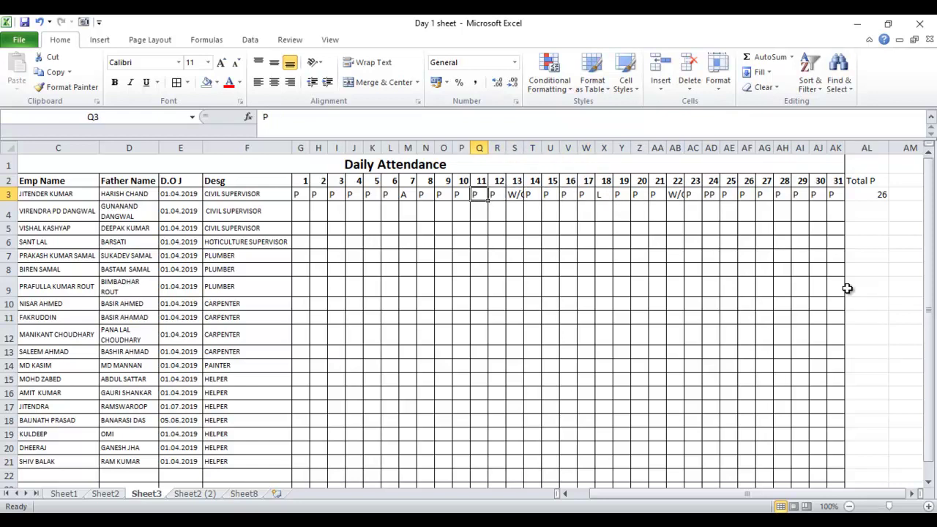
key(Left)
key(Left)
key(Left)
key(Left)
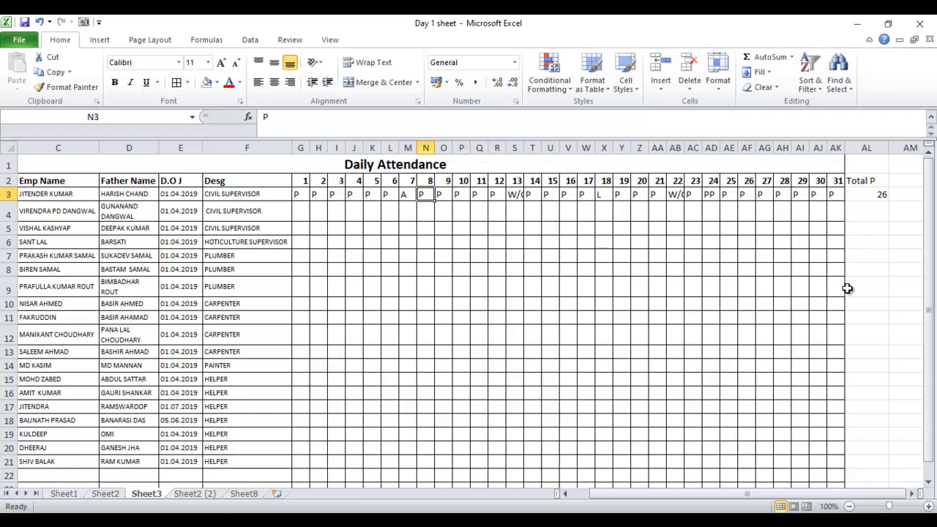
key(Left)
key(Left)
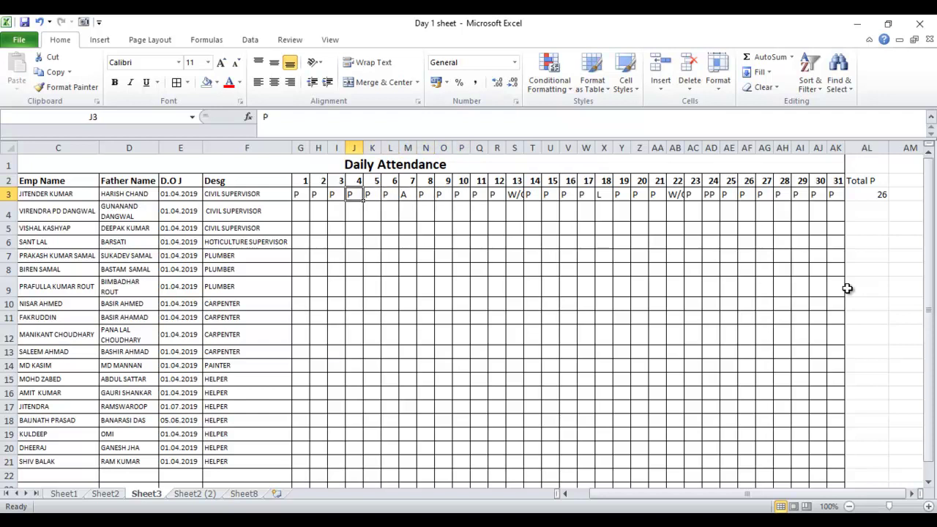
key(Left)
key(Left)
key(Left)
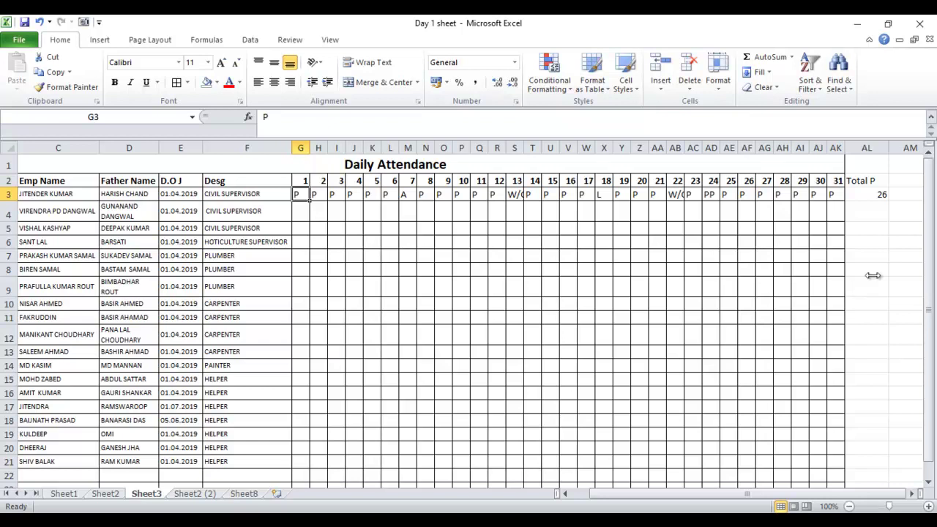
click(860, 196)
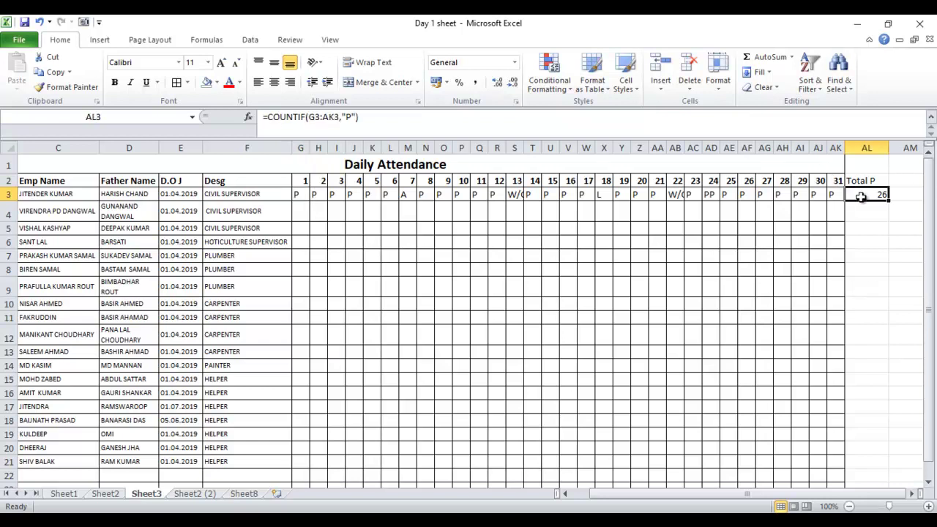
Add the header OT in cell AM2, beside Total P.
key(Right)
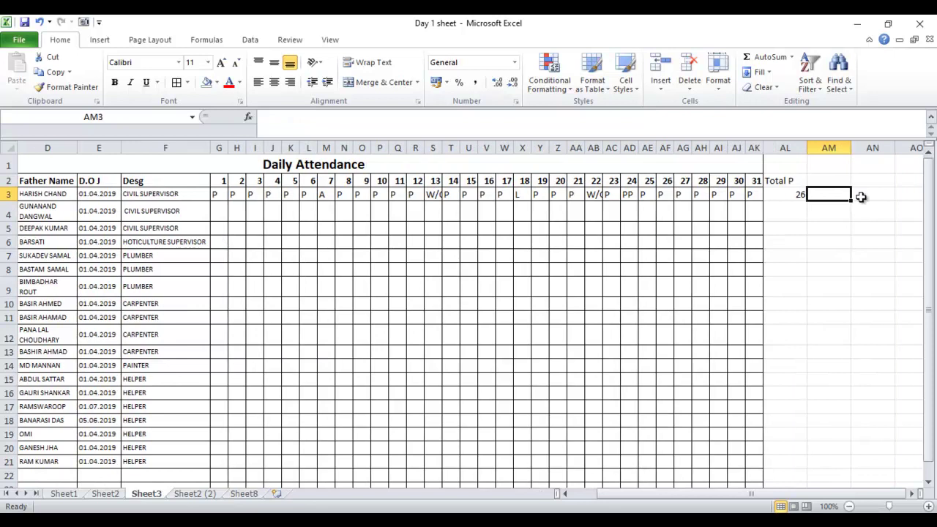
click(826, 181)
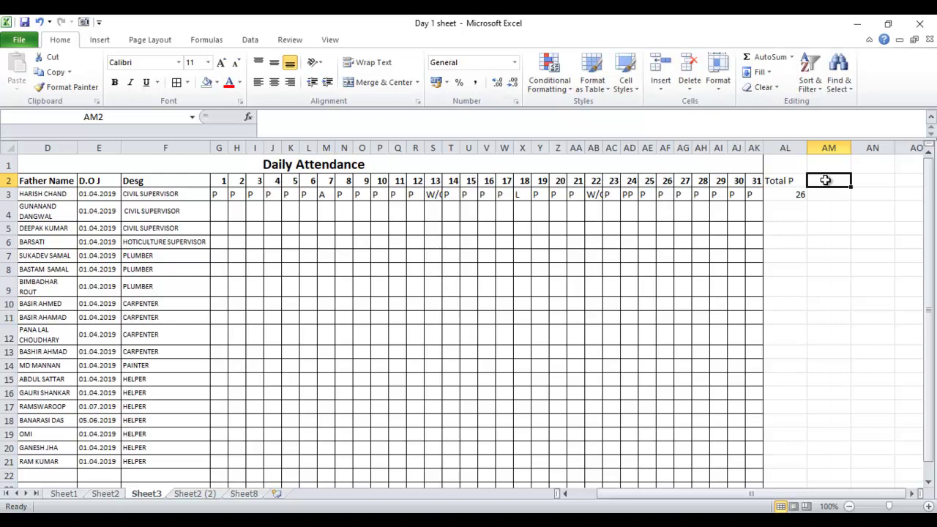
text(OT)
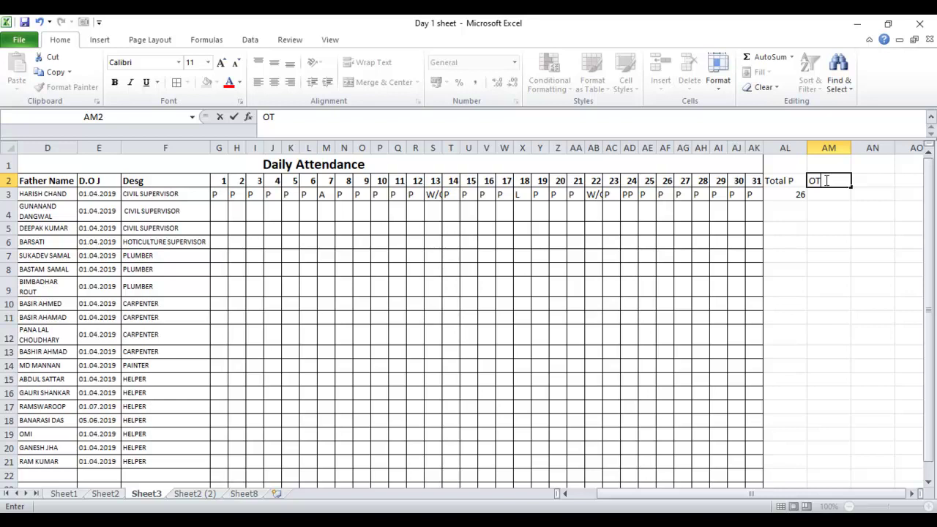
key(Return)
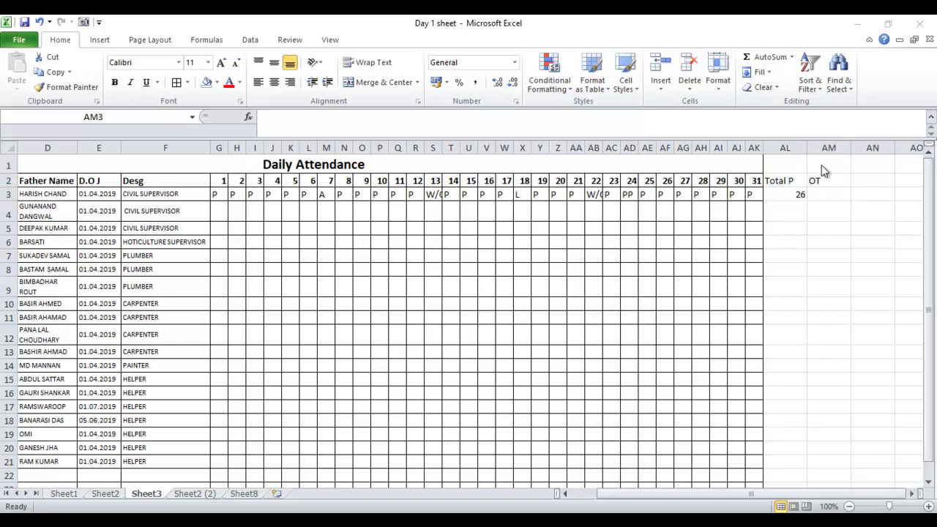
Enter the formula =COUNTIF(G3:AK3,"pp") in cell AM3 under OT and check it against the PP entry for day 24.
click(813, 194)
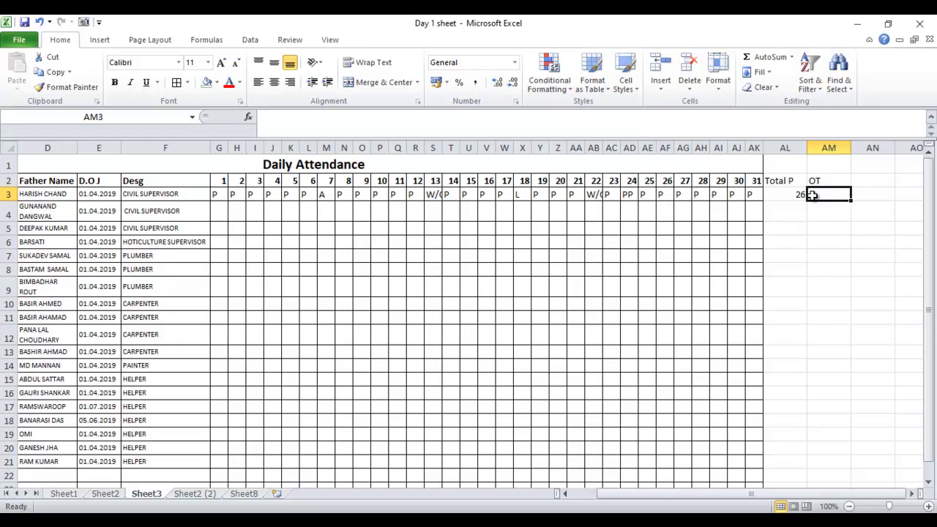
text(=)
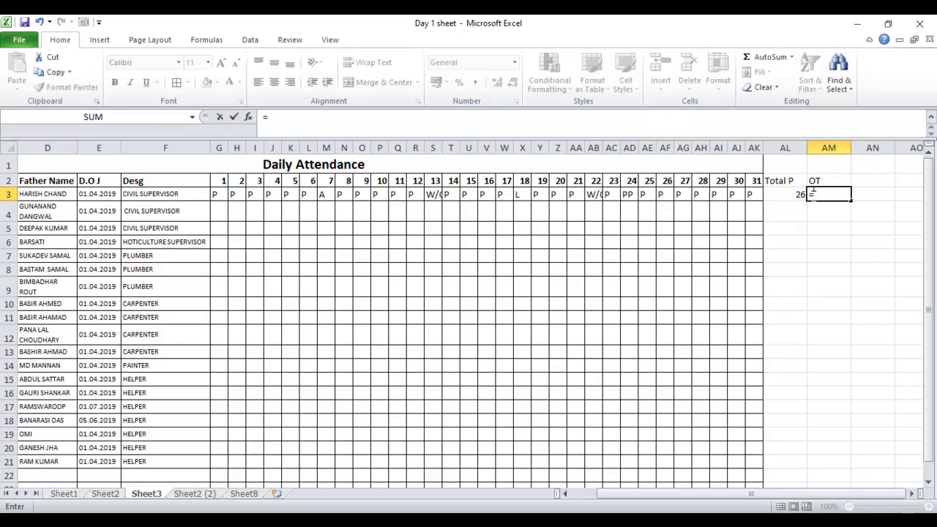
text(c)
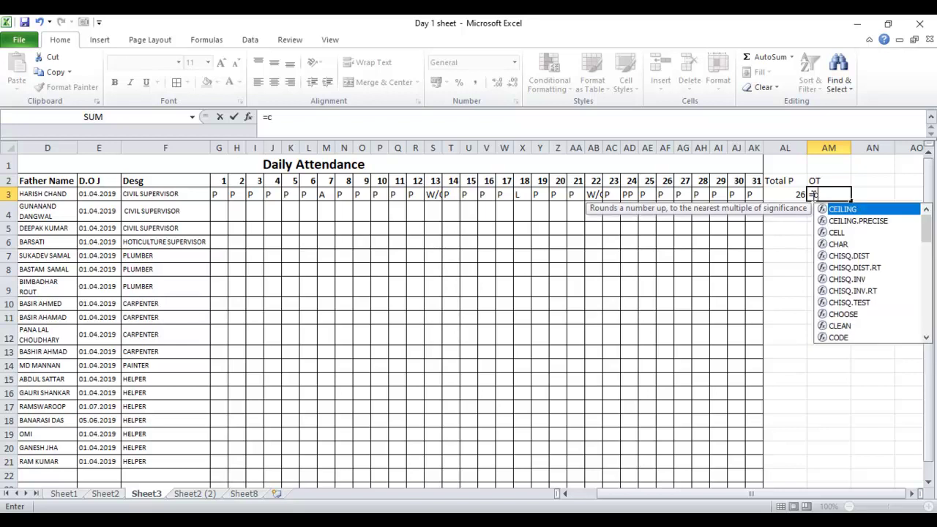
text(ount)
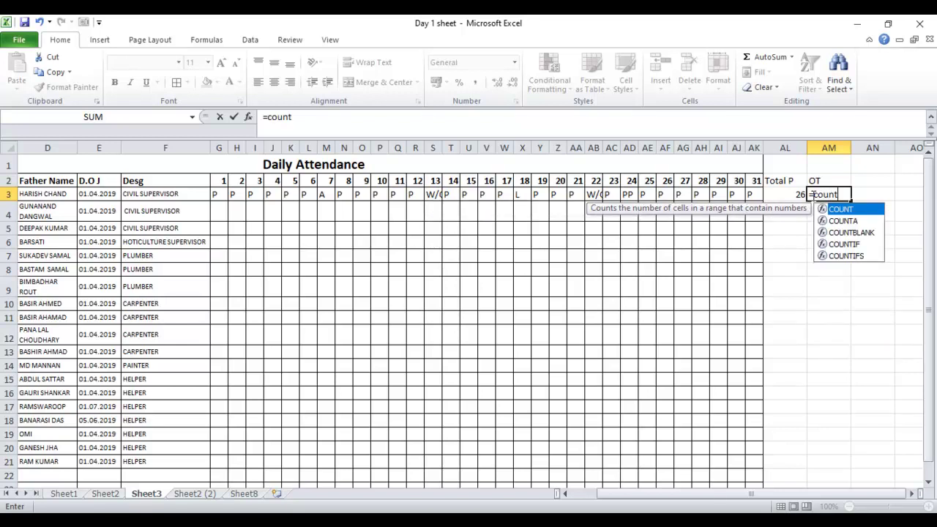
text(if)
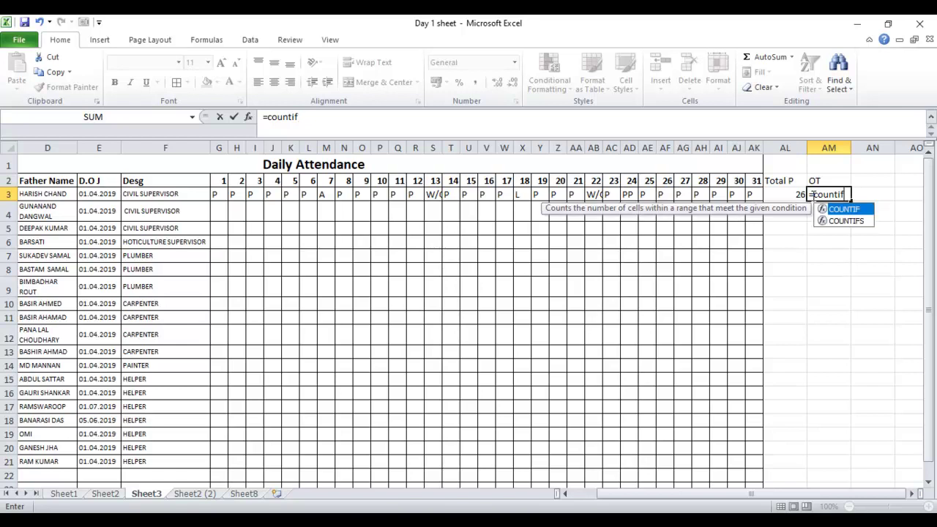
text(()
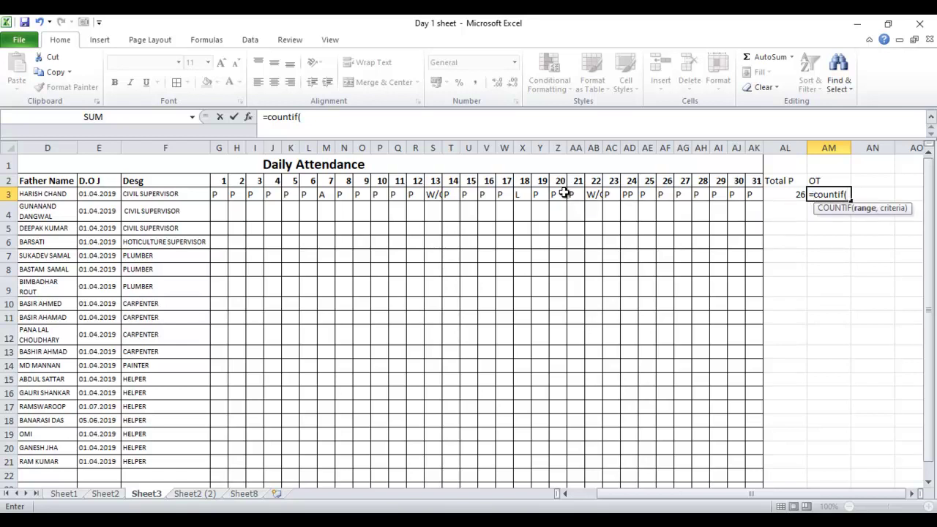
click(212, 194)
drag(212, 194, 747, 194)
text(,")
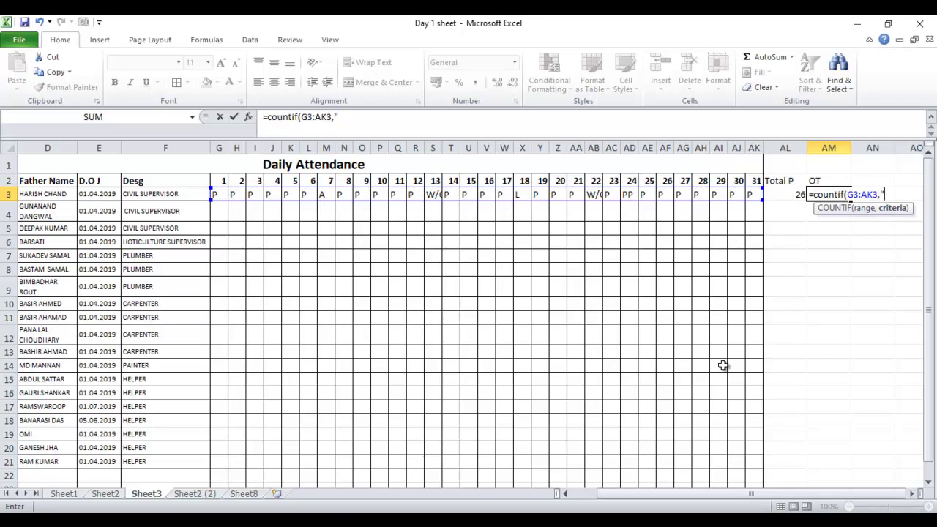
text(pp"))
key(Return)
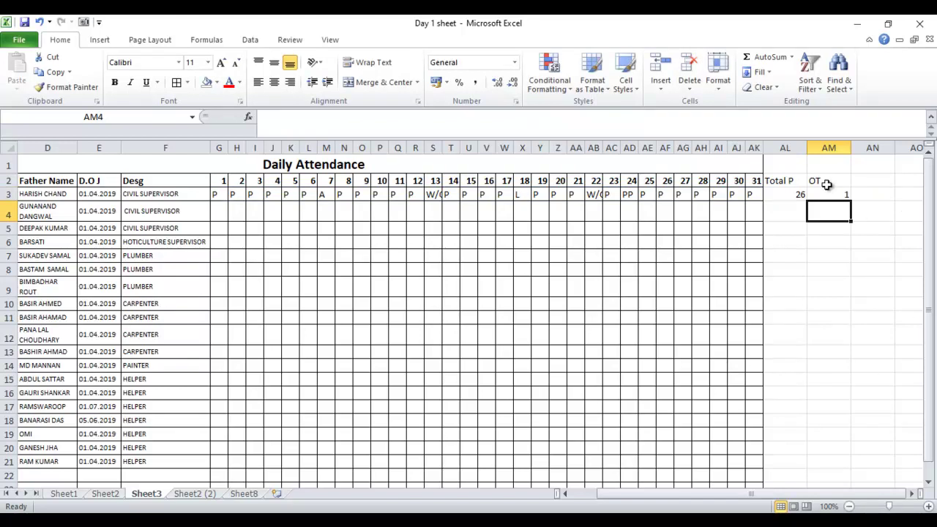
click(823, 194)
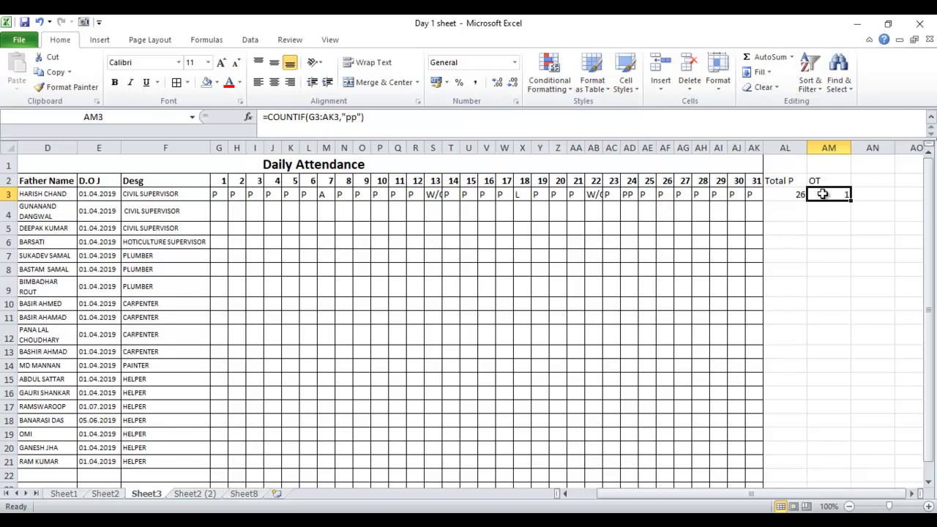
click(628, 196)
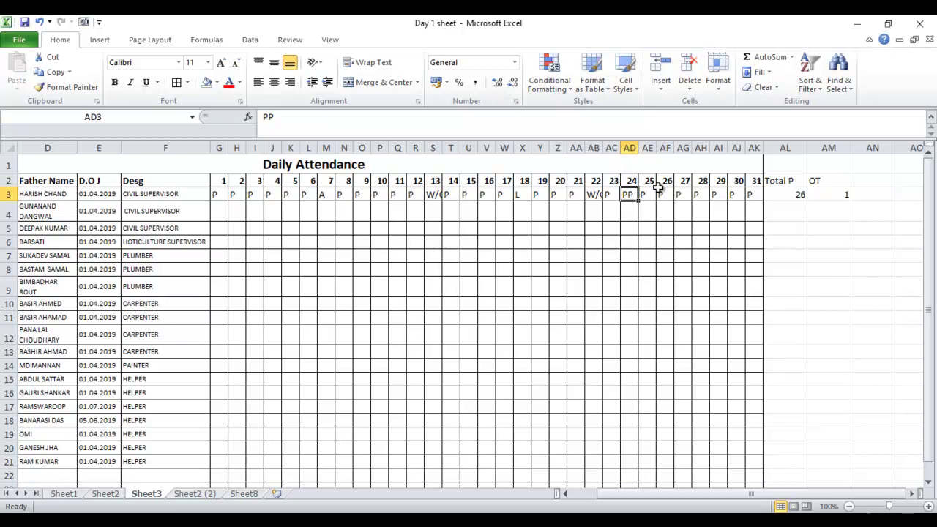
Extend the Total P formula in AL3 to =COUNTIF(G3:AK3,"P")+COUNTIF(G3:AK3,"pp") and check it against day 24's PP entry.
click(825, 192)
click(777, 193)
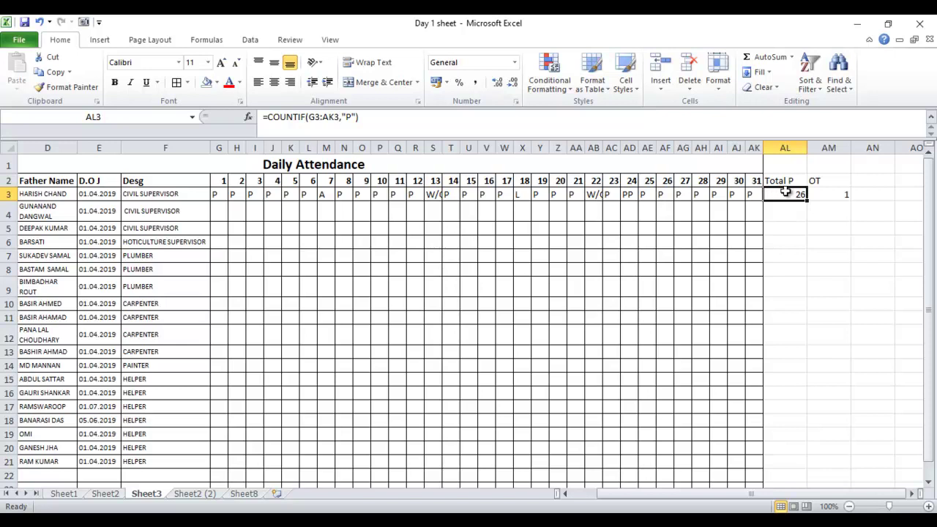
click(395, 118)
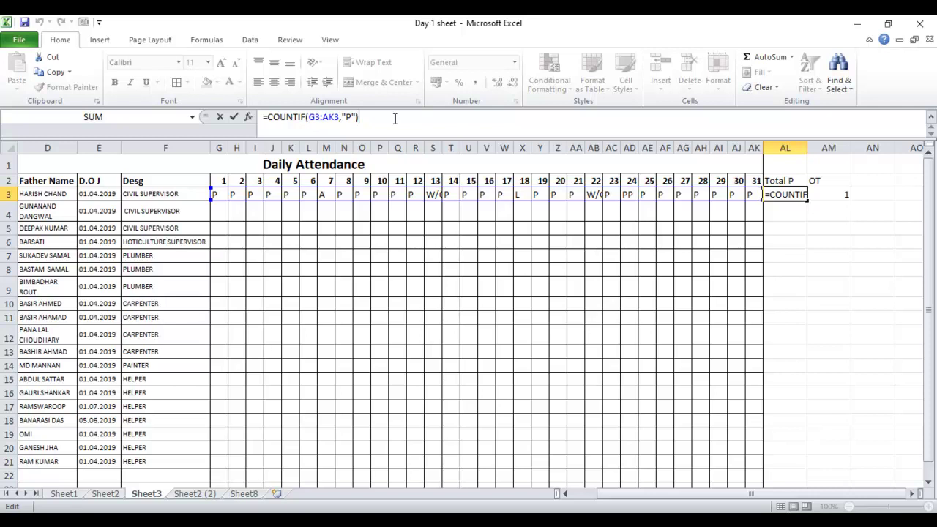
text(+)
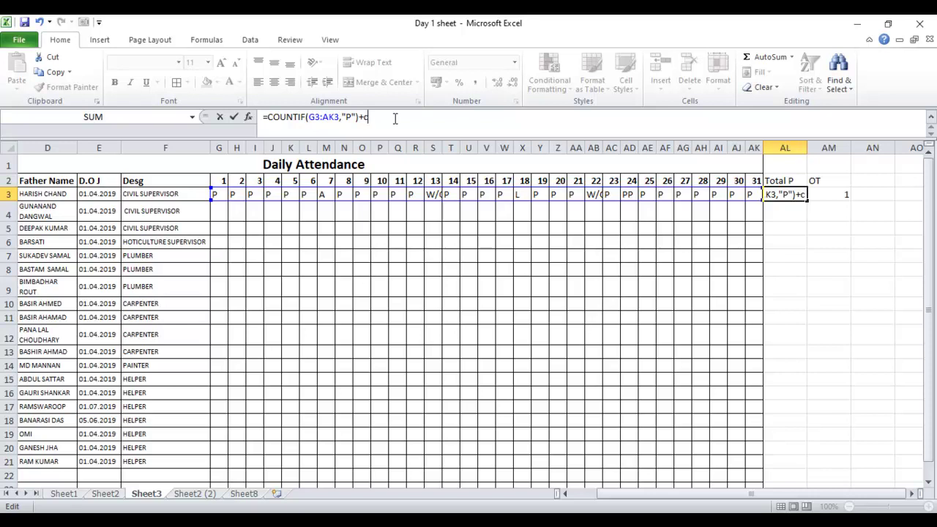
text(co)
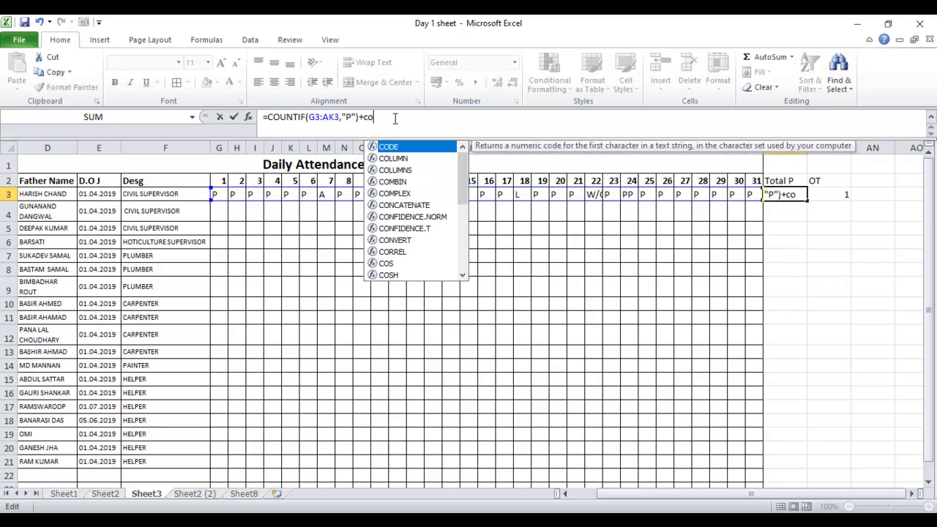
text(unt)
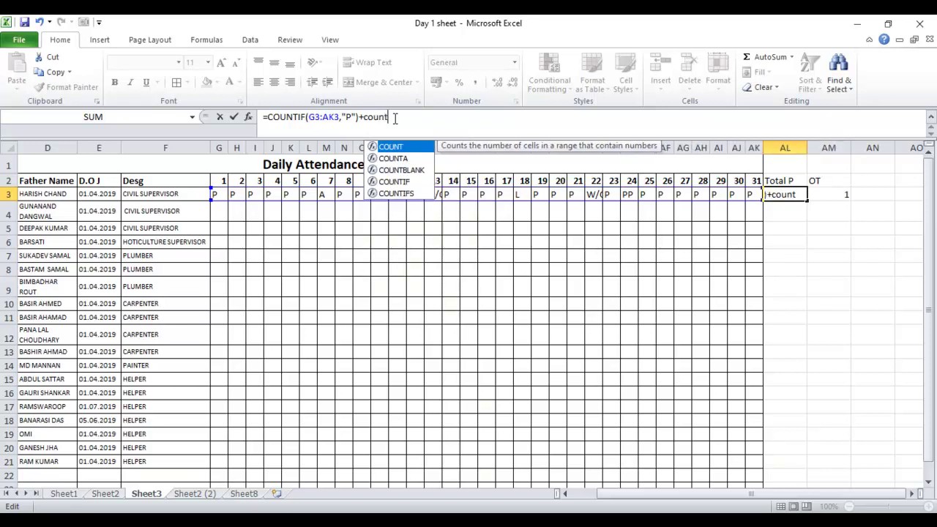
text(if)
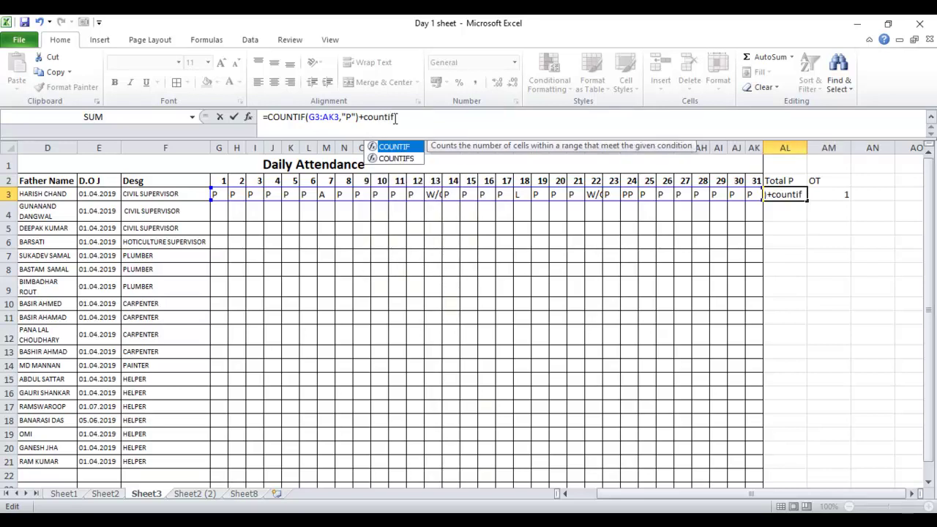
text(()
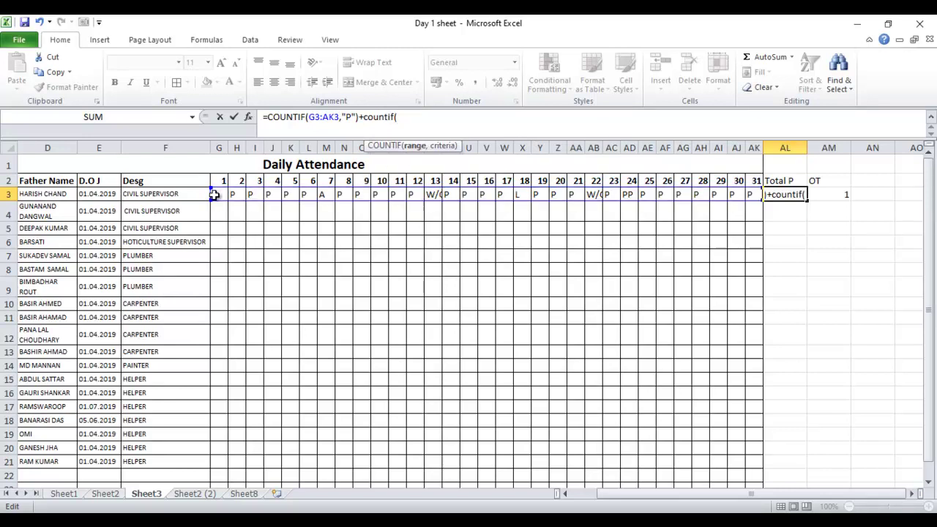
click(218, 194)
key(shift+Right)
key(shift+Right)
key(shift+Right)
key(shift+Right)
key(shift+Right)
key(shift+Right)
key(shift+Right)
key(shift+Right)
key(shift+Right)
key(shift+Right)
key(shift+Right)
key(shift+Right)
key(shift+Right)
key(shift+Right)
key(shift+Right)
key(shift+Right)
key(shift+Right)
key(shift+Right)
key(shift+Right)
key(shift+Right)
key(shift+Right)
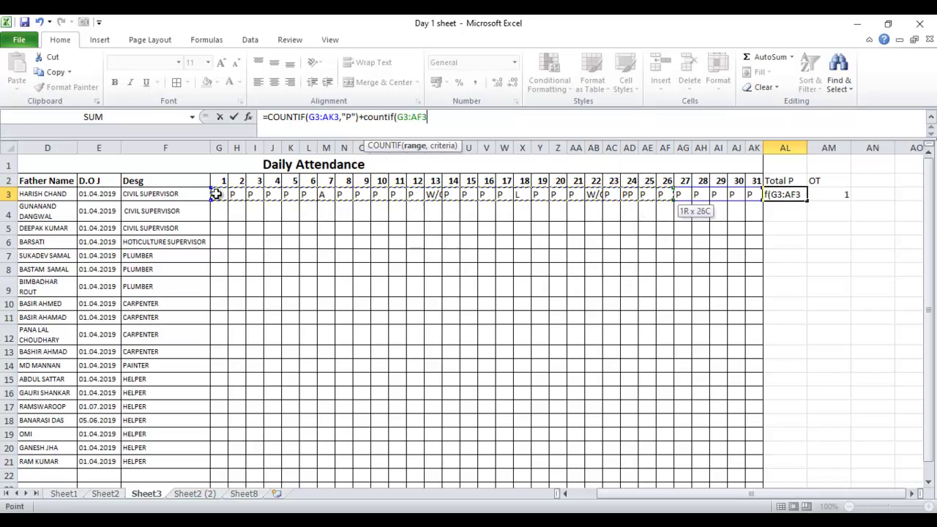
key(shift+Right)
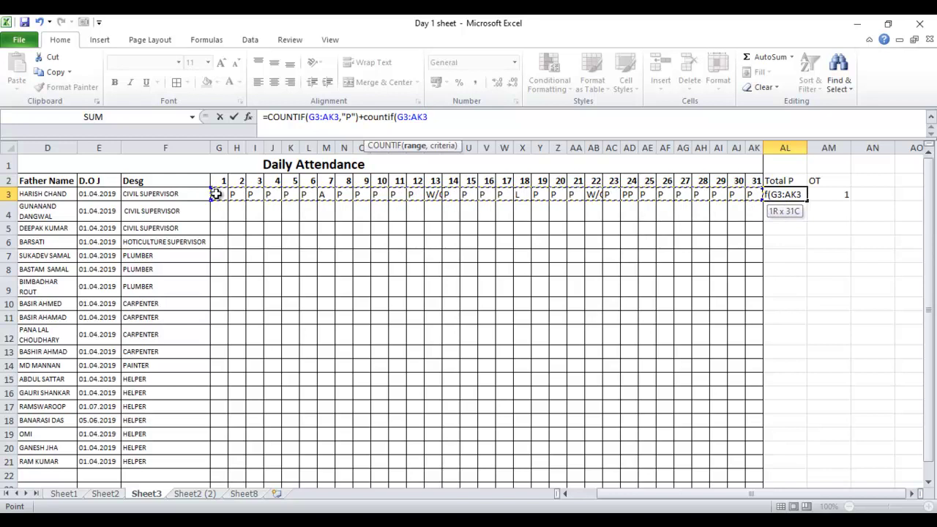
text(,)
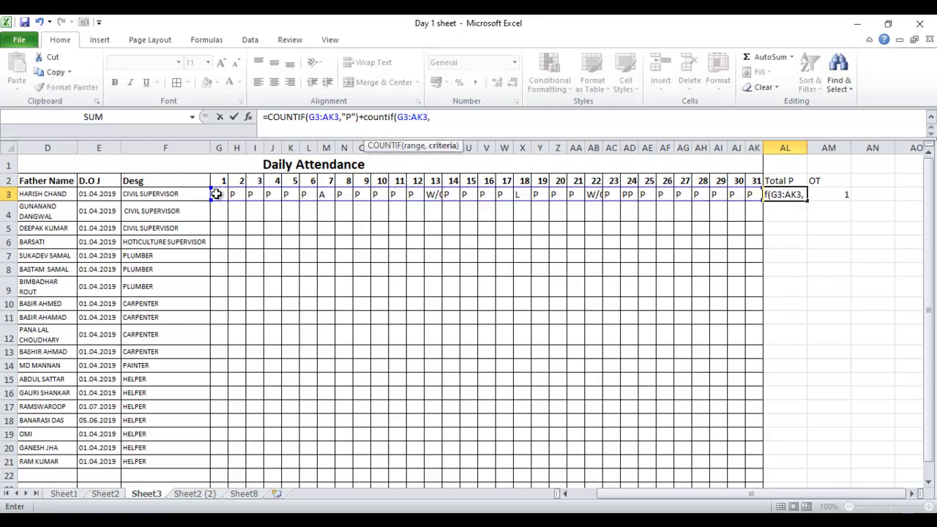
text("pp)
text("))
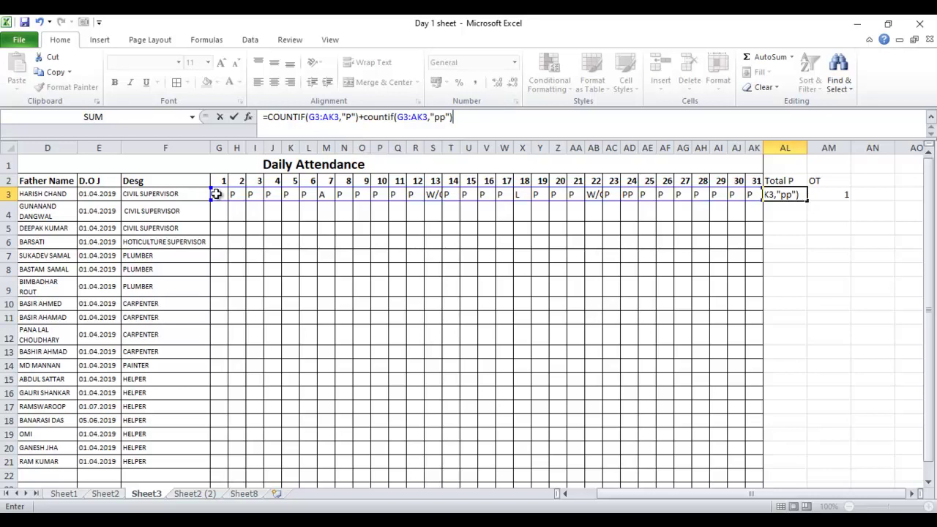
key(Return)
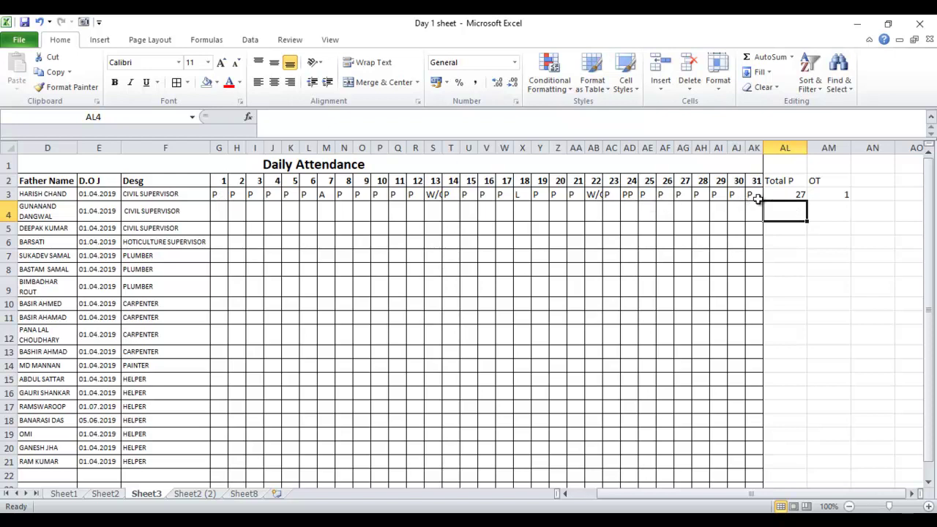
click(629, 196)
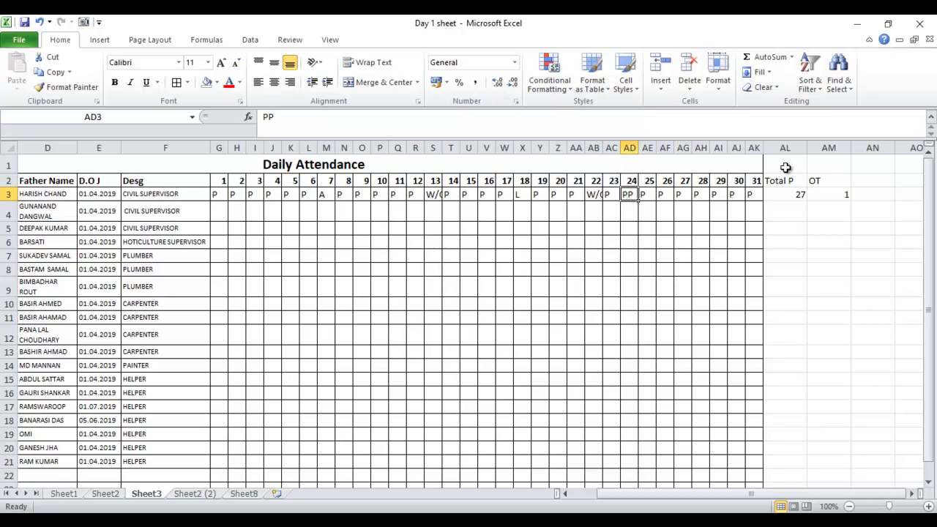
click(793, 194)
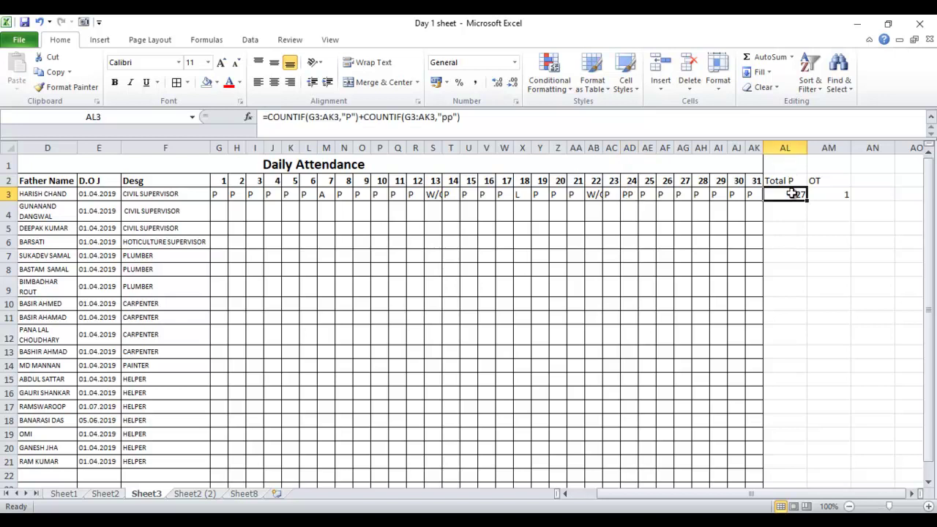
key(shift+Right)
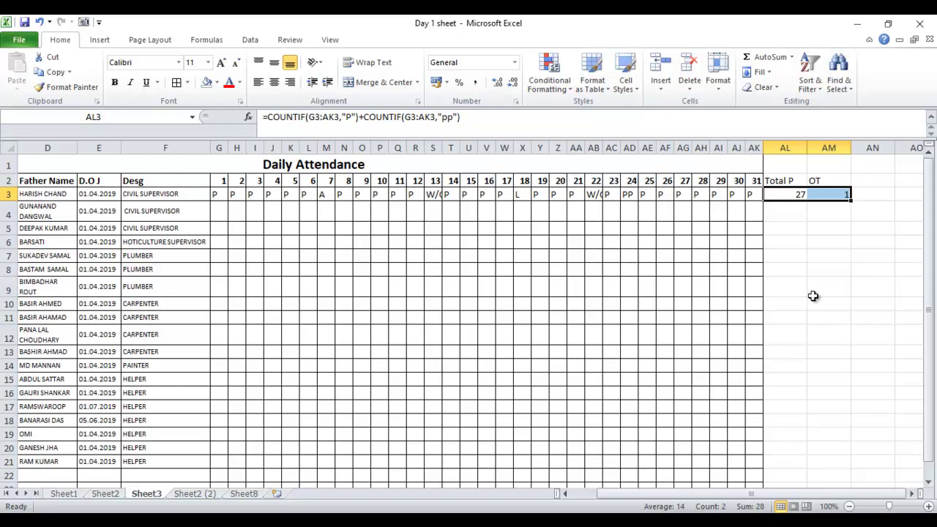
Add the header W/O in cell AN2, beside OT.
click(865, 177)
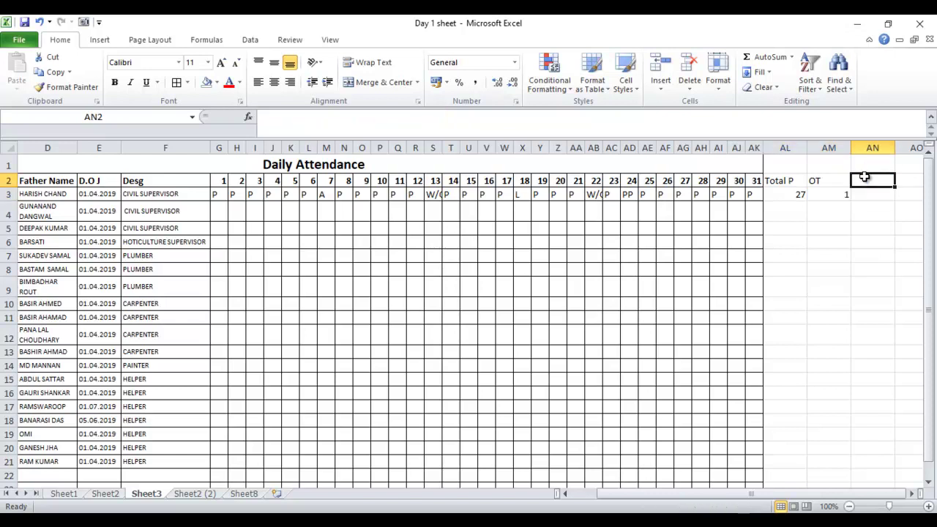
text(W/)
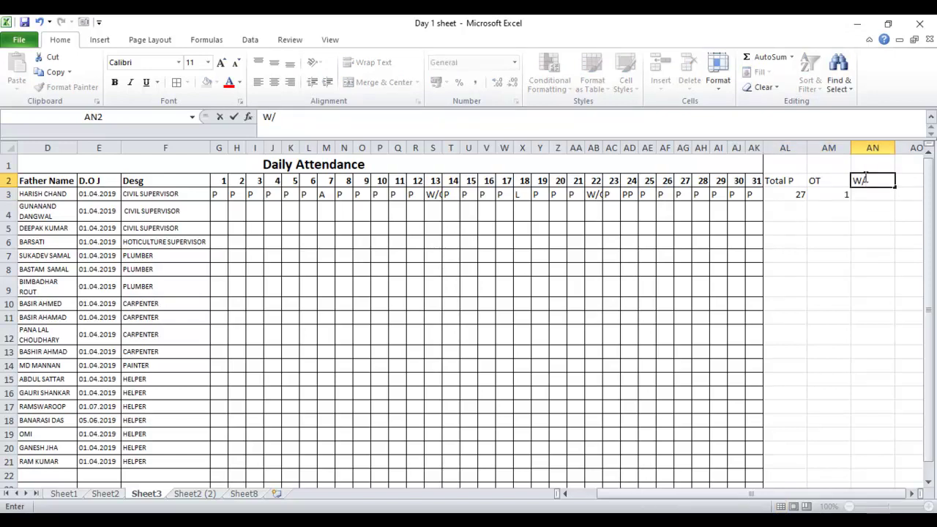
text(O)
key(Return)
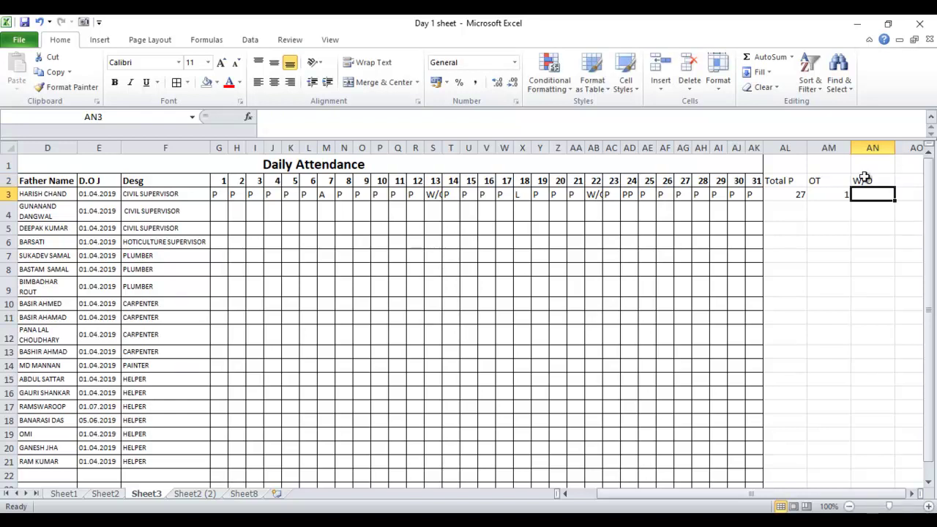
Enter the formula =COUNTIF(G3:AK3,"w/o") in cell AN3 and check it against the W/O entries for days 13 and 22.
text(=)
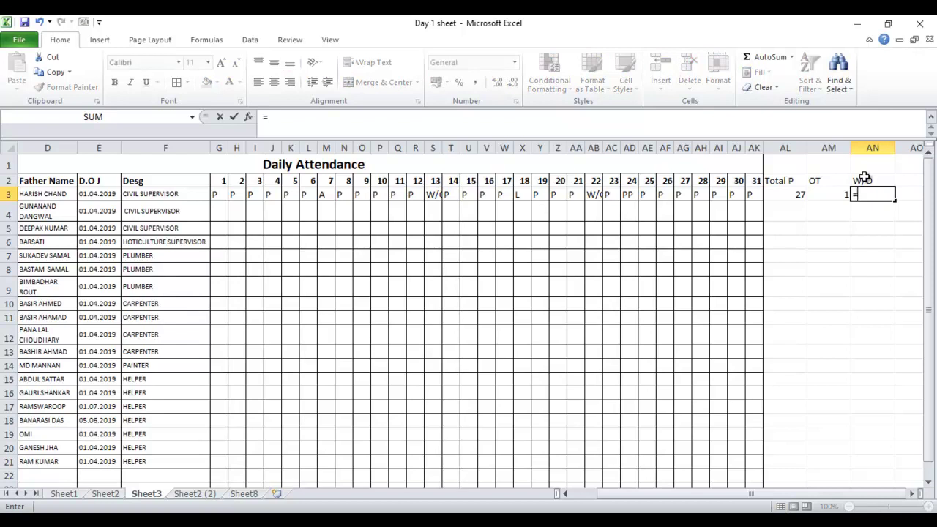
text(count)
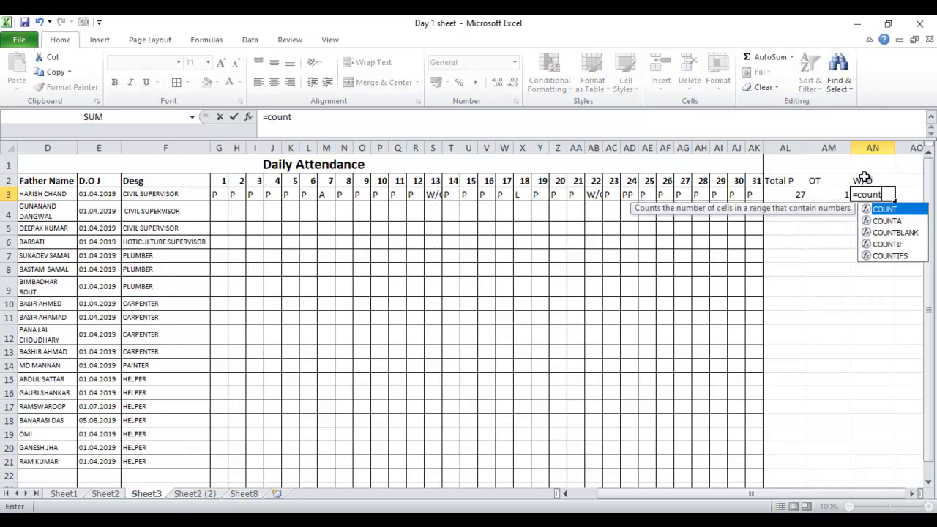
double_click(875, 244)
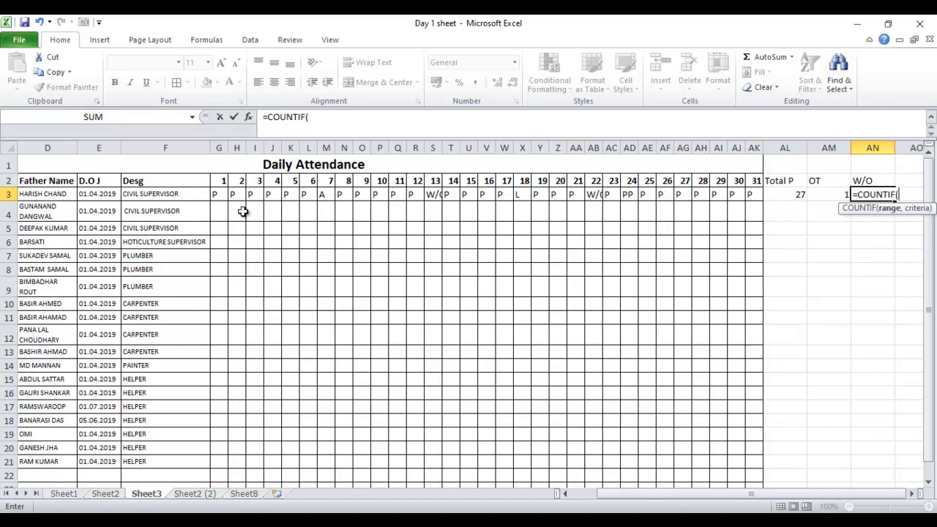
drag(210, 192, 747, 197)
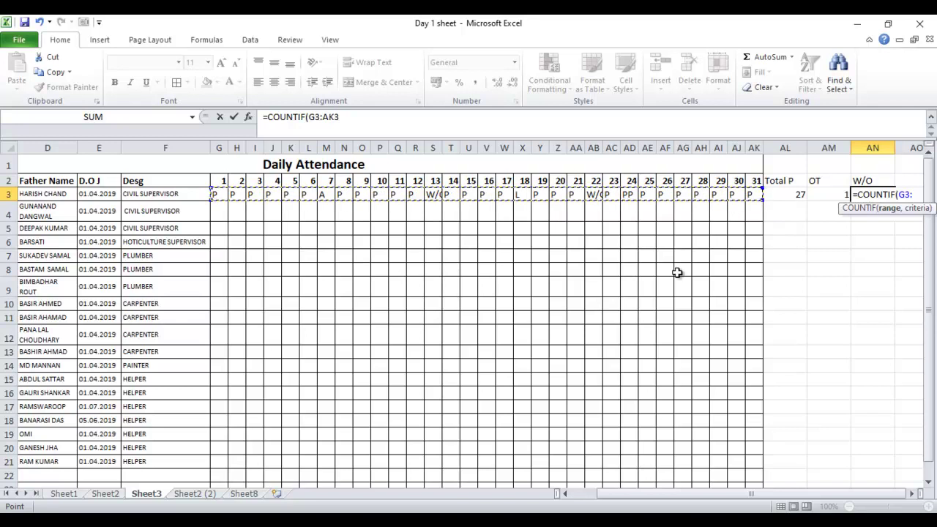
click(348, 120)
text(,)
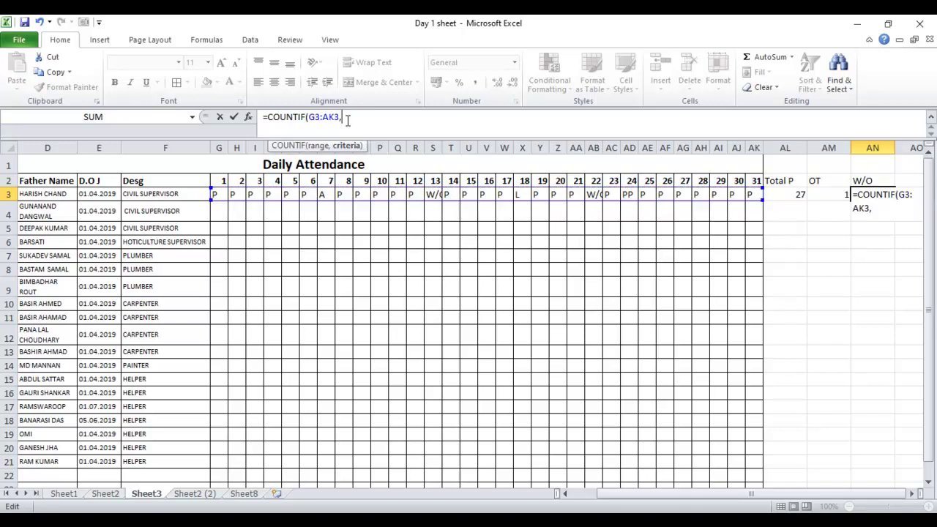
text("w/o"))
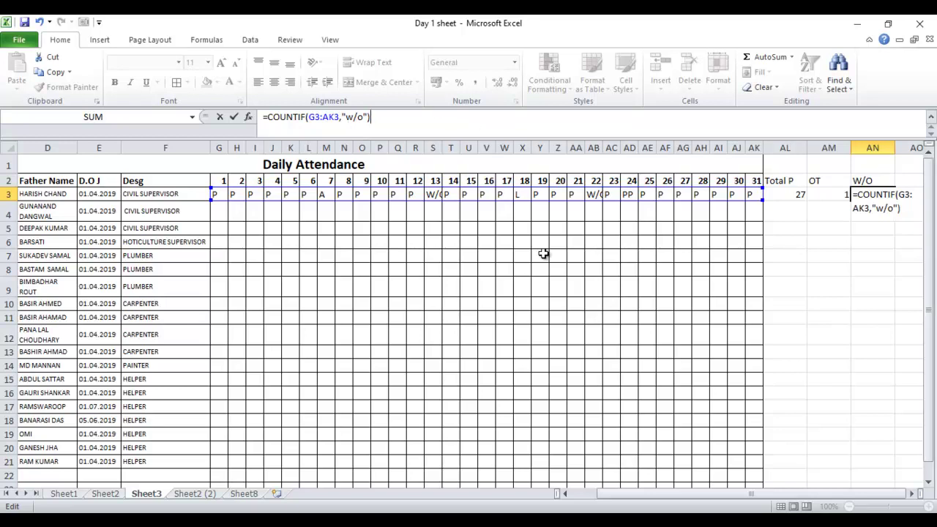
key(Return)
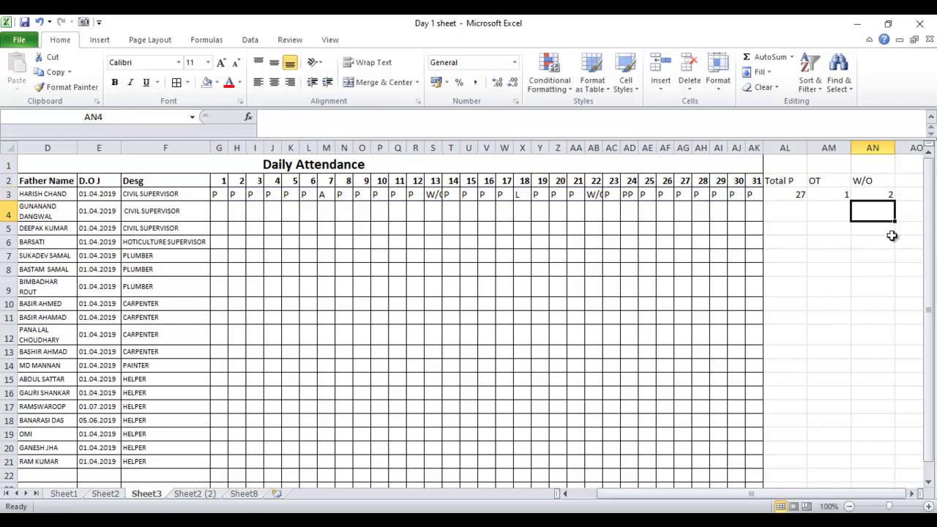
click(434, 195)
click(597, 194)
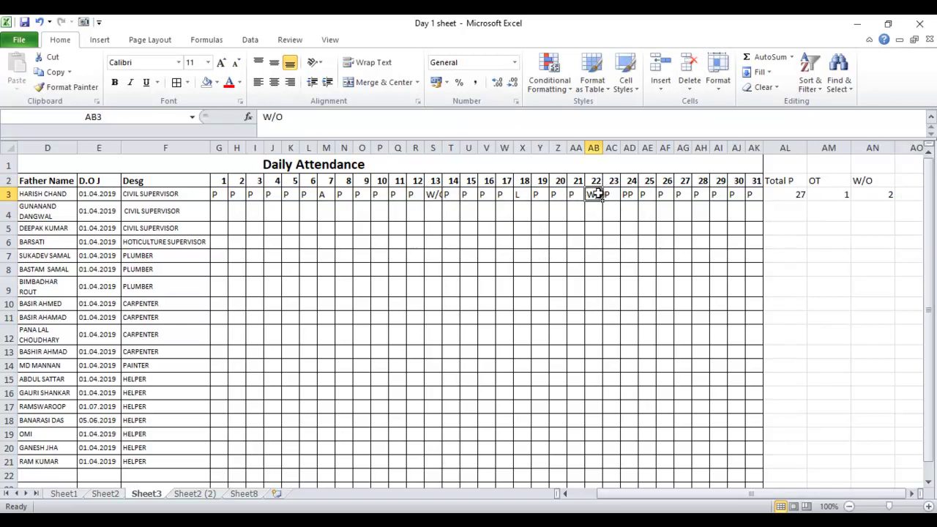
Add the header Leave in cell AO2, beside W/O.
click(902, 193)
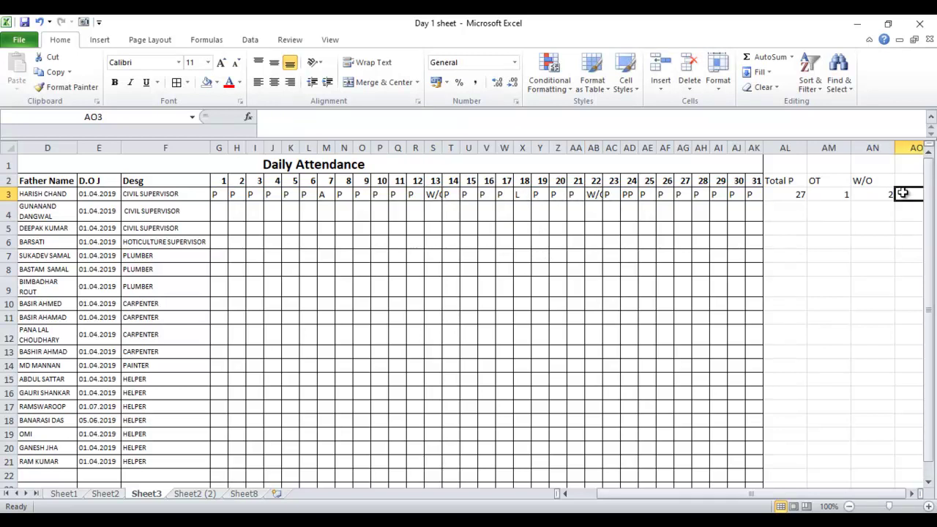
key(Right)
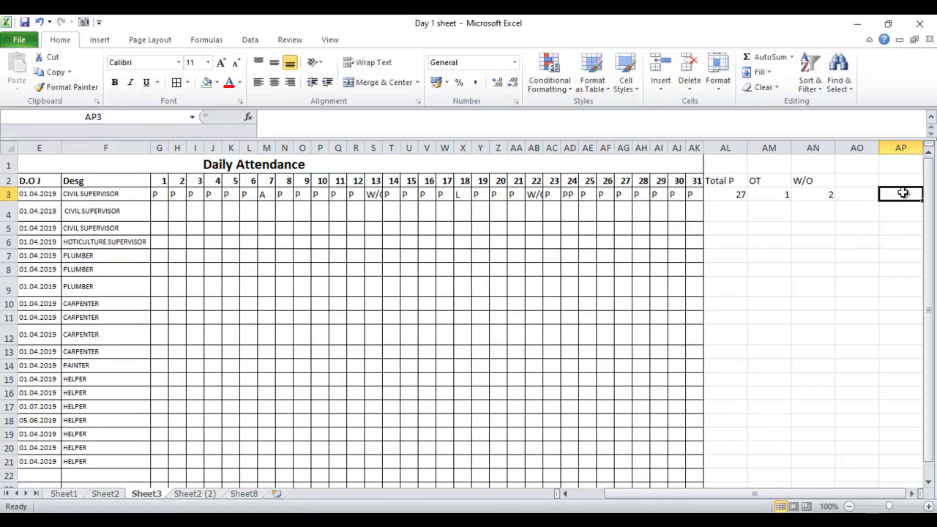
key(Left)
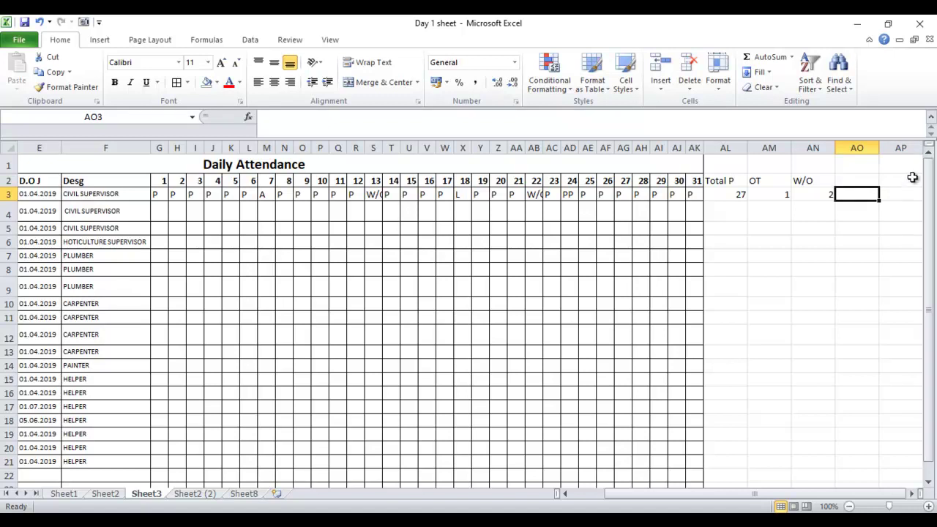
click(859, 182)
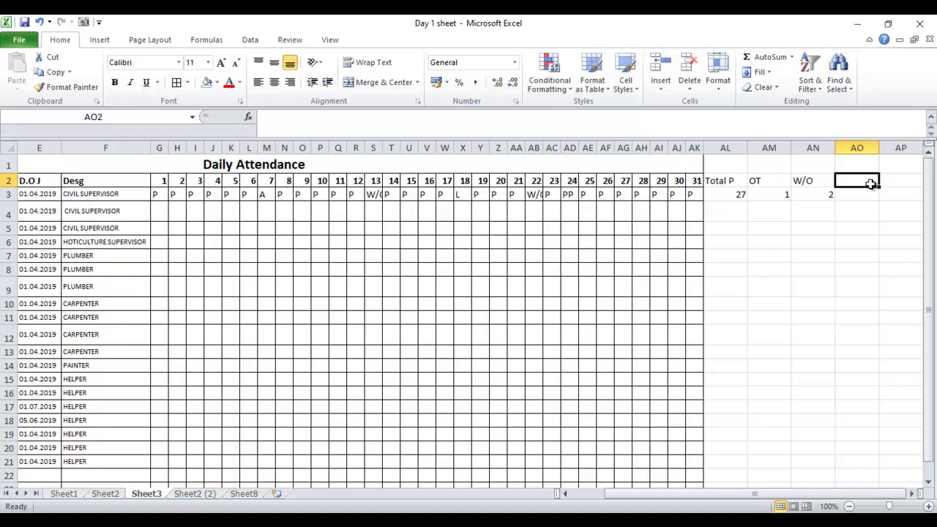
click(894, 183)
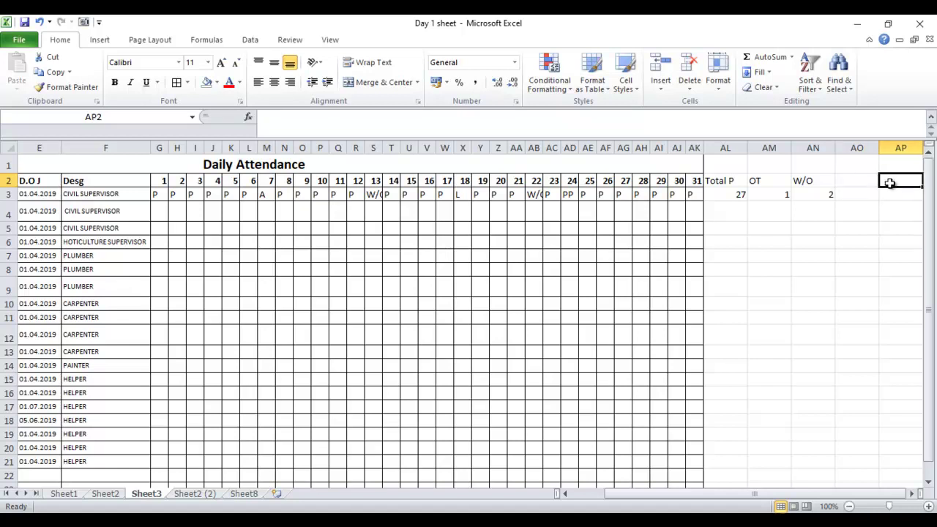
click(862, 180)
text(L)
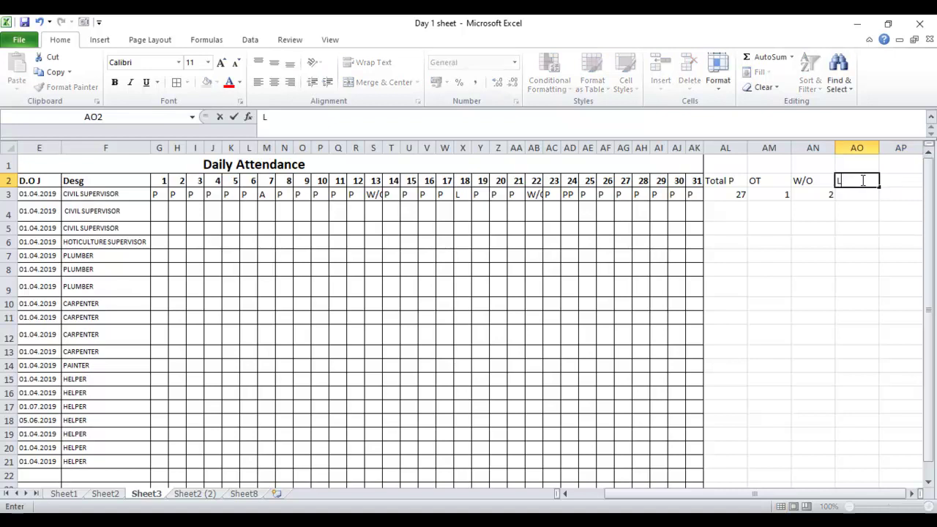
text(eave)
key(Return)
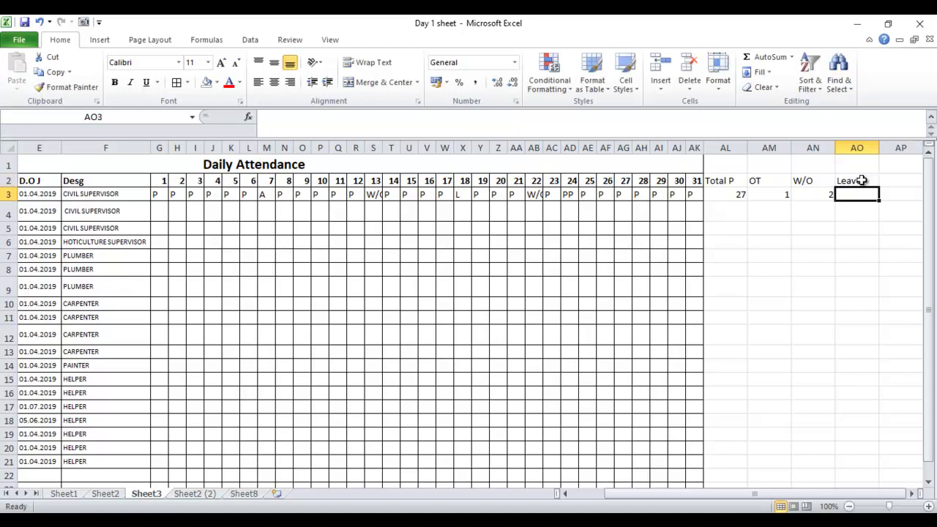
Enter the formula =COUNTIF(G3:AK3,"l") in cell AO3, under Leave, with the criterion enclosed in quotation marks.
text(=c)
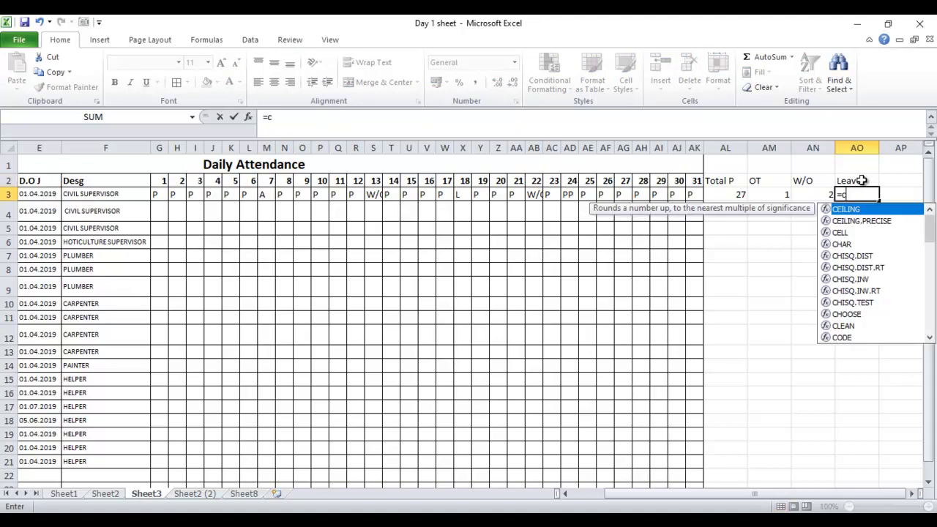
text(ountif)
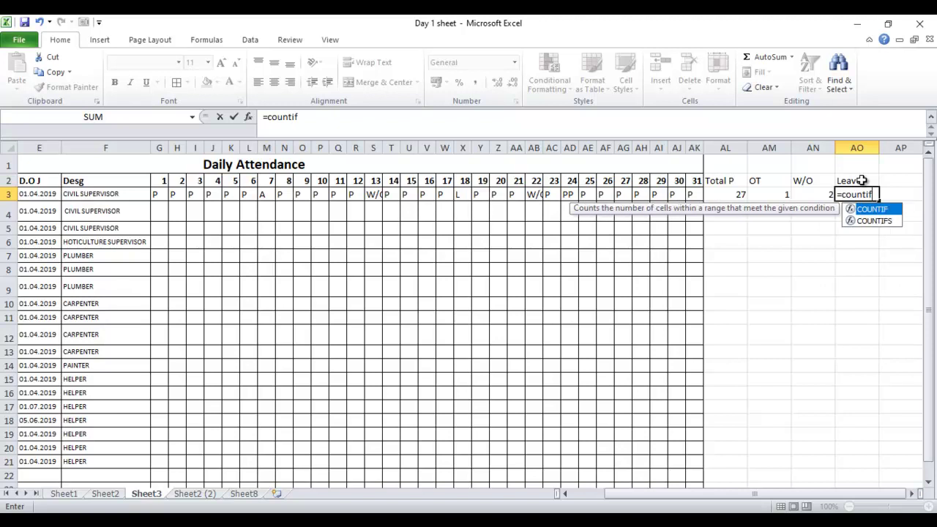
text(()
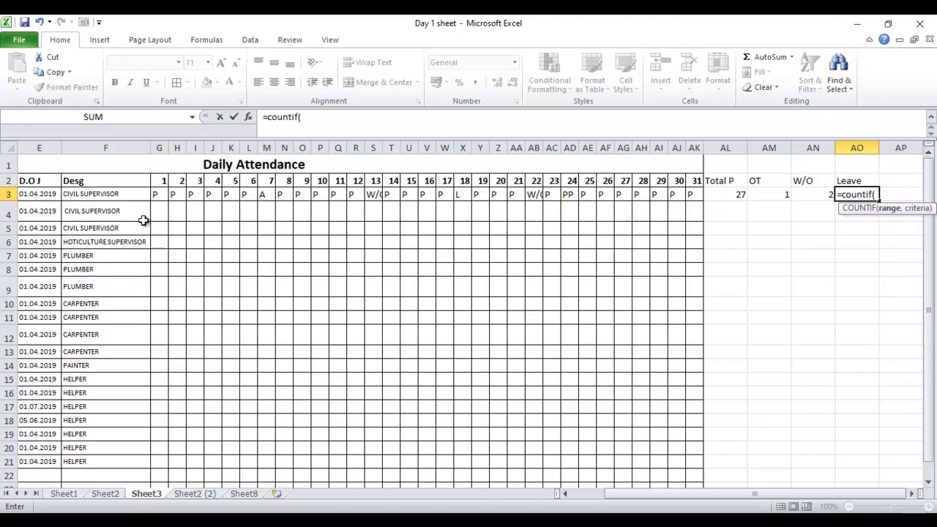
drag(158, 183, 691, 195)
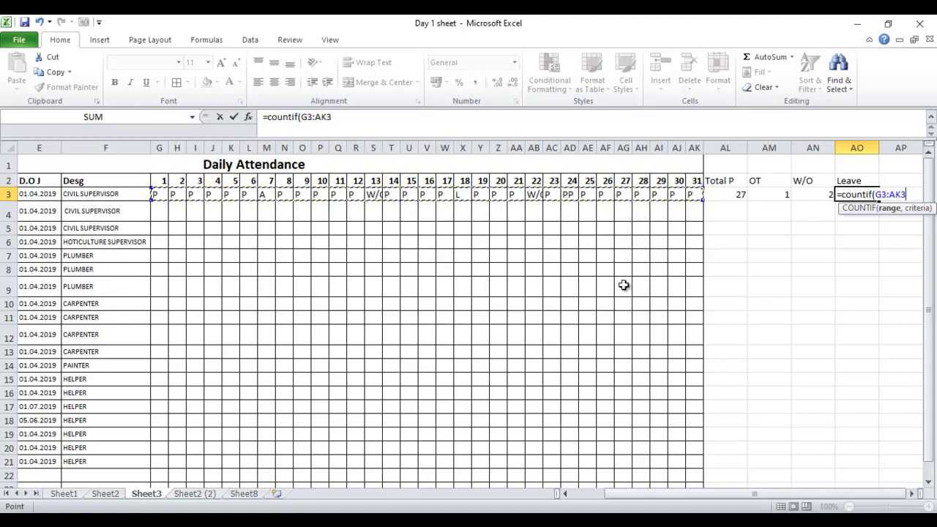
text(,)
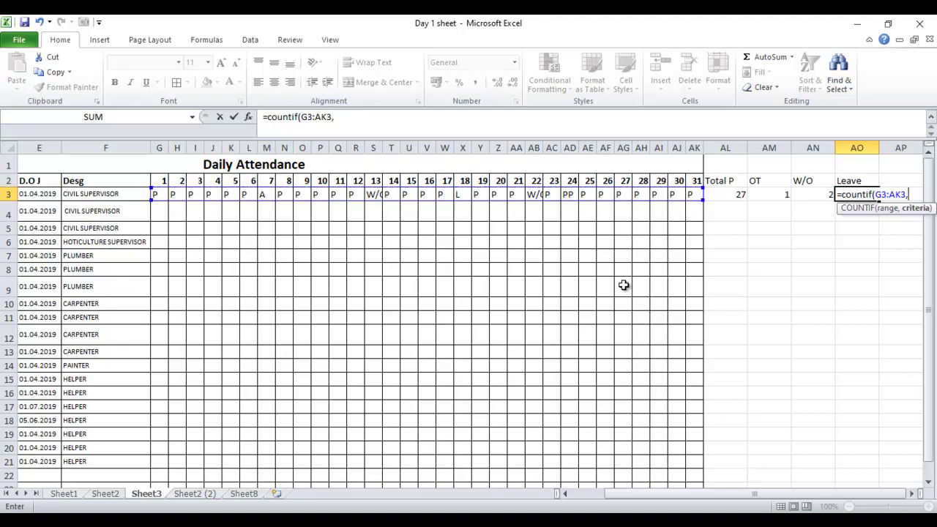
text(l)
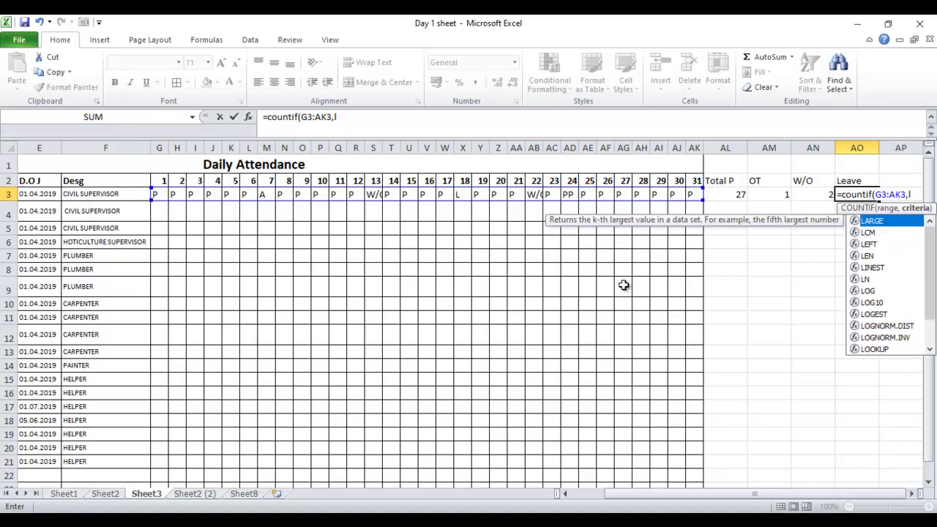
text("))
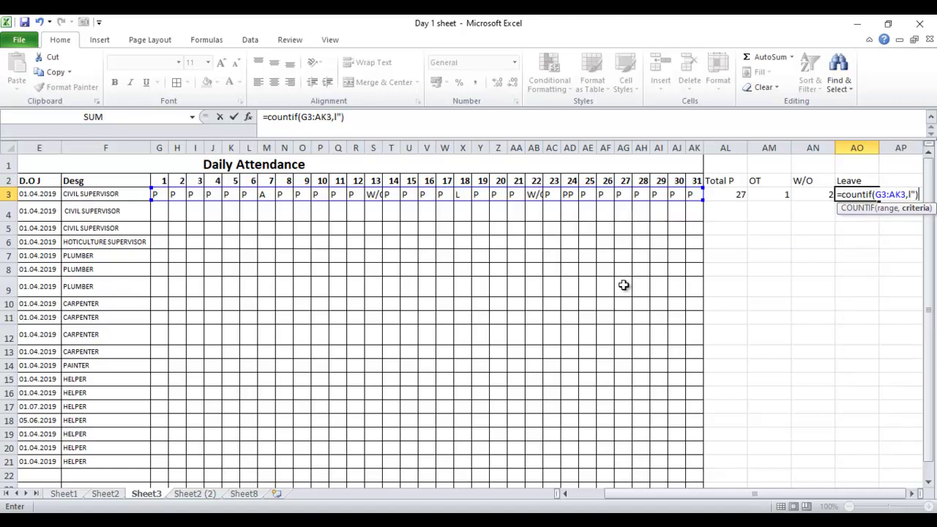
key(Return)
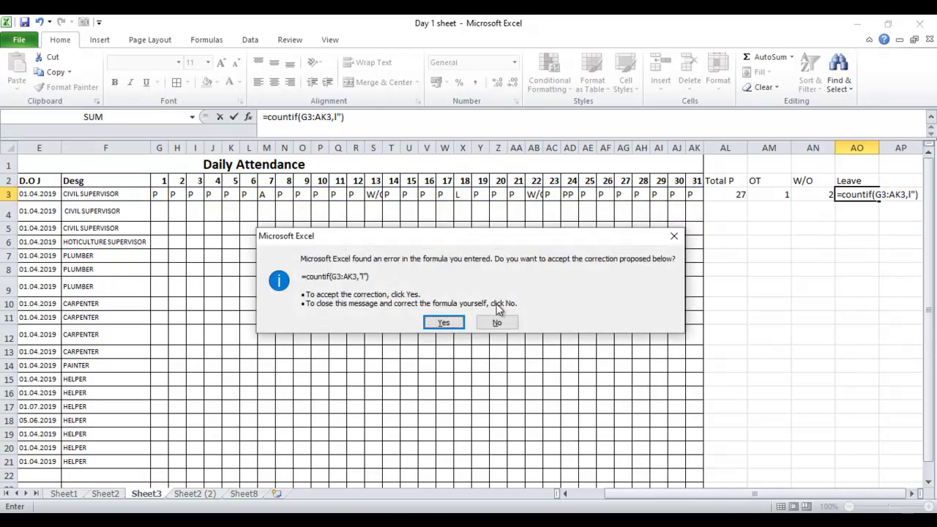
click(492, 323)
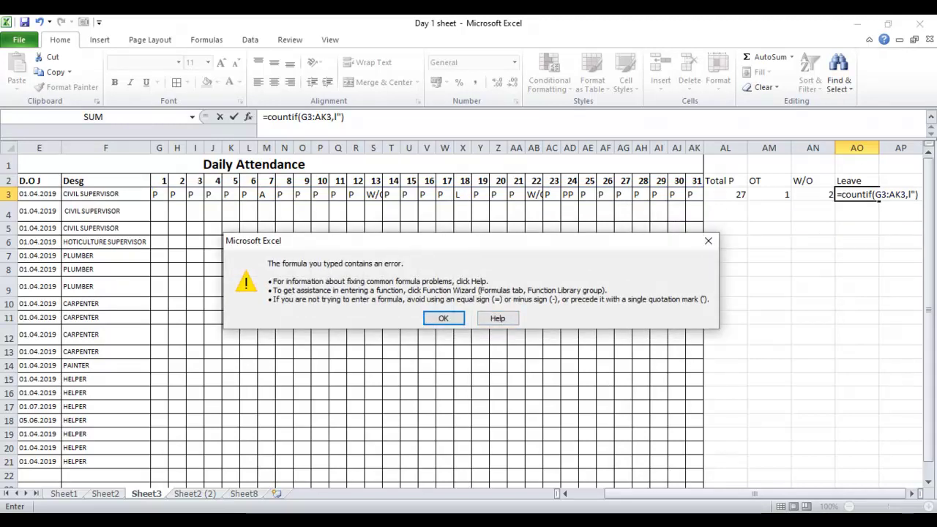
click(442, 318)
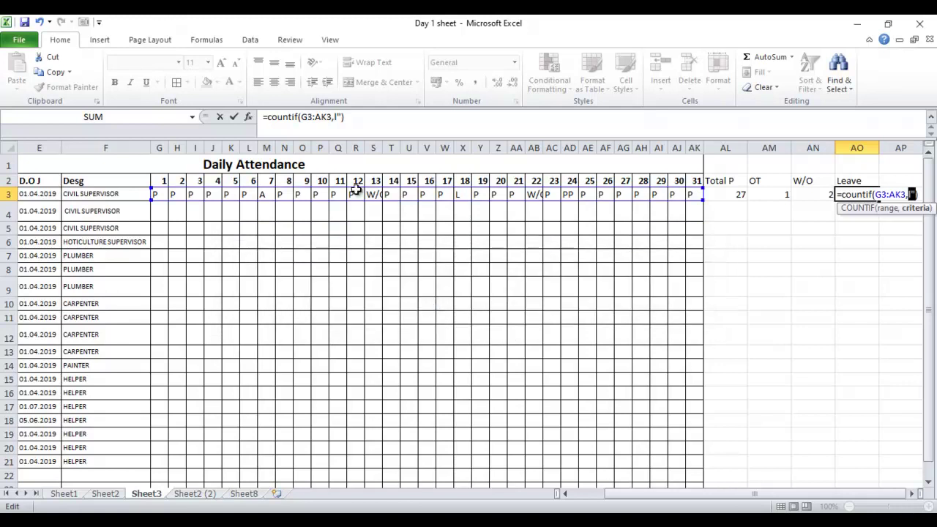
click(333, 117)
key(Right)
text(")
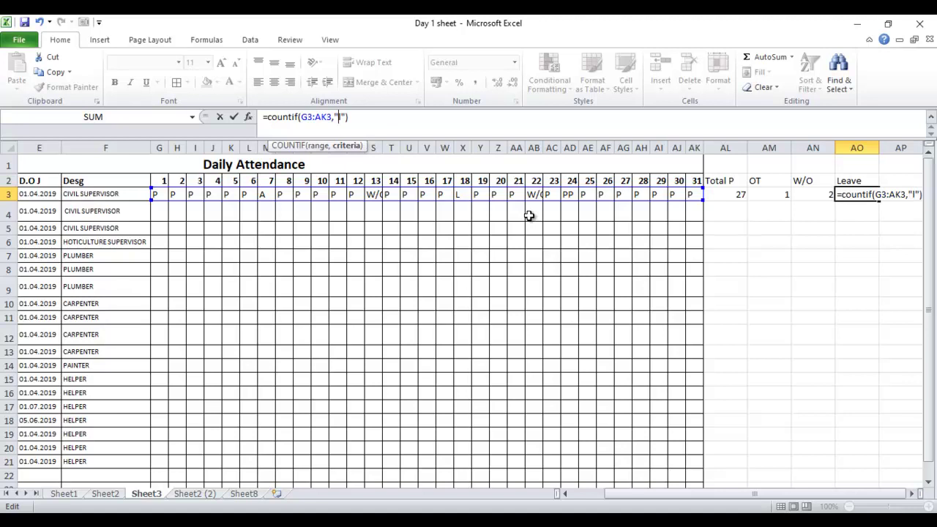
key(Return)
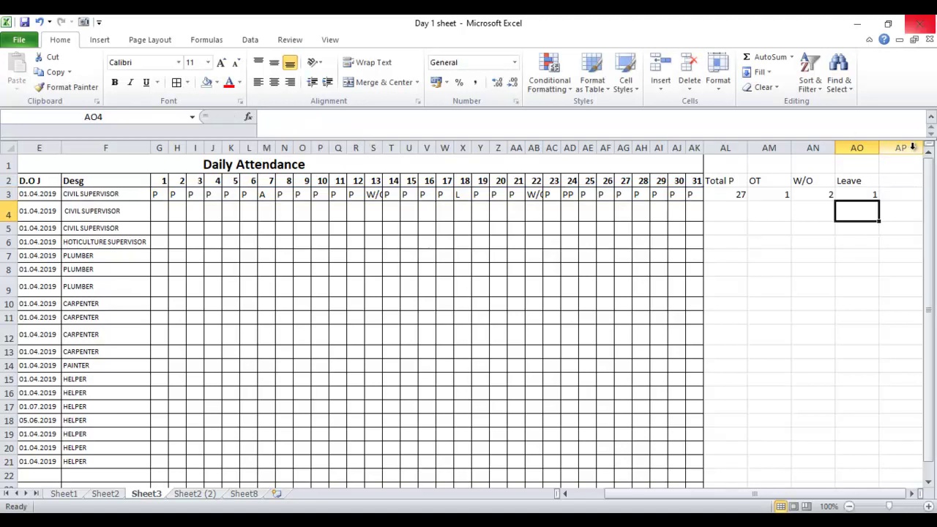
Add the header total paid in cell AP2, beside Leave.
click(858, 191)
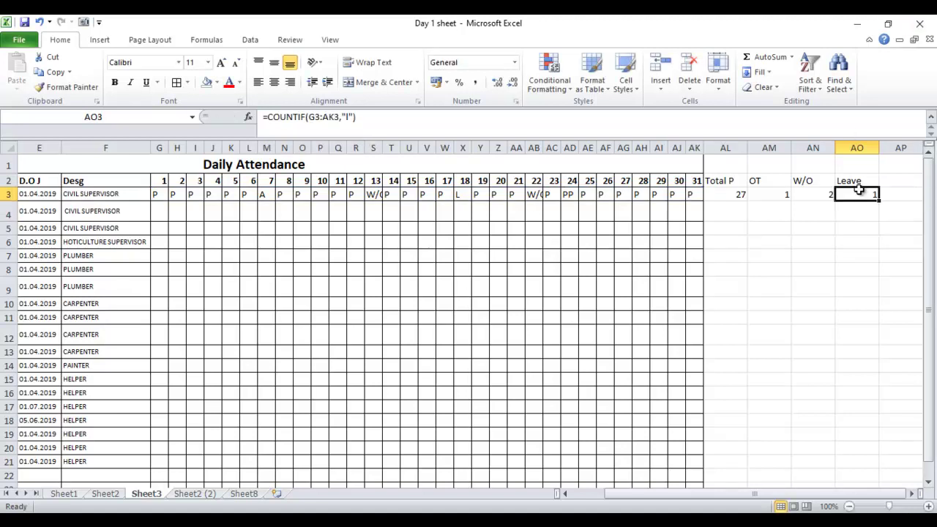
key(Right)
key(Up)
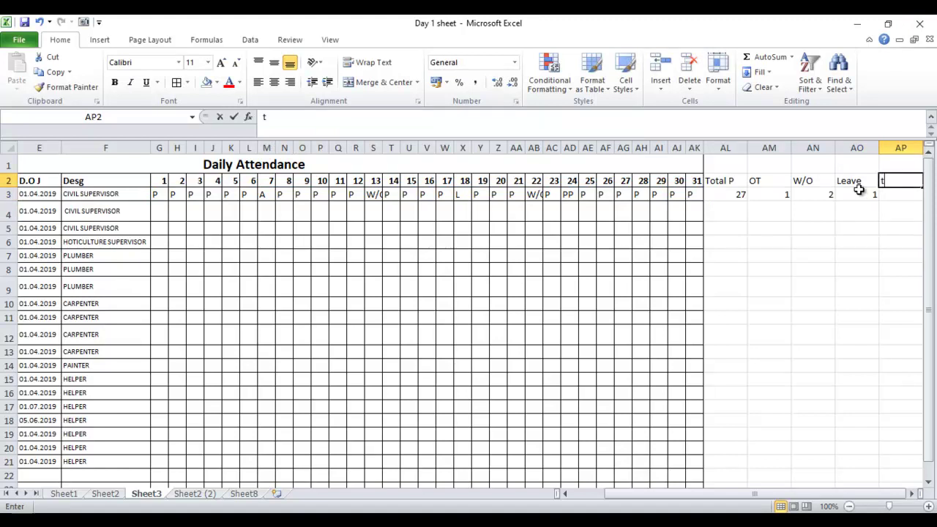
text(total)
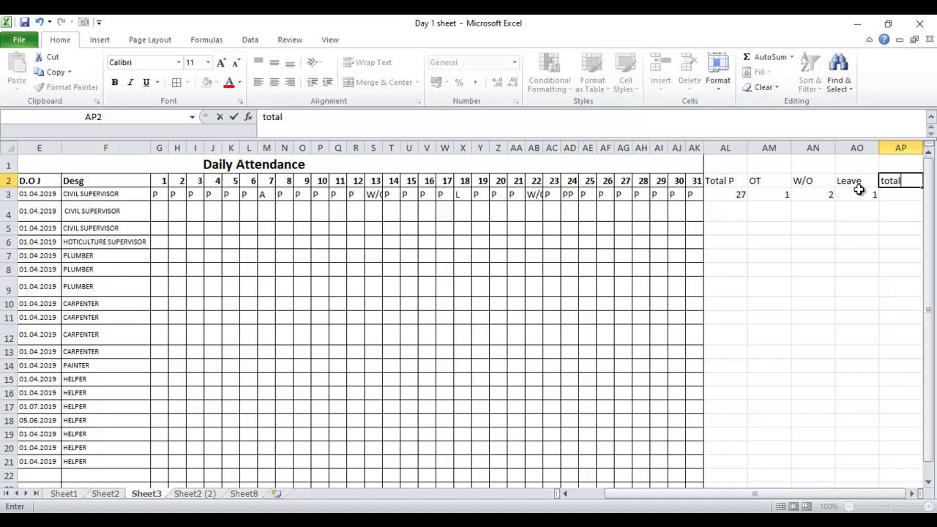
text( pau)
key(BackSpace)
text(id)
key(Return)
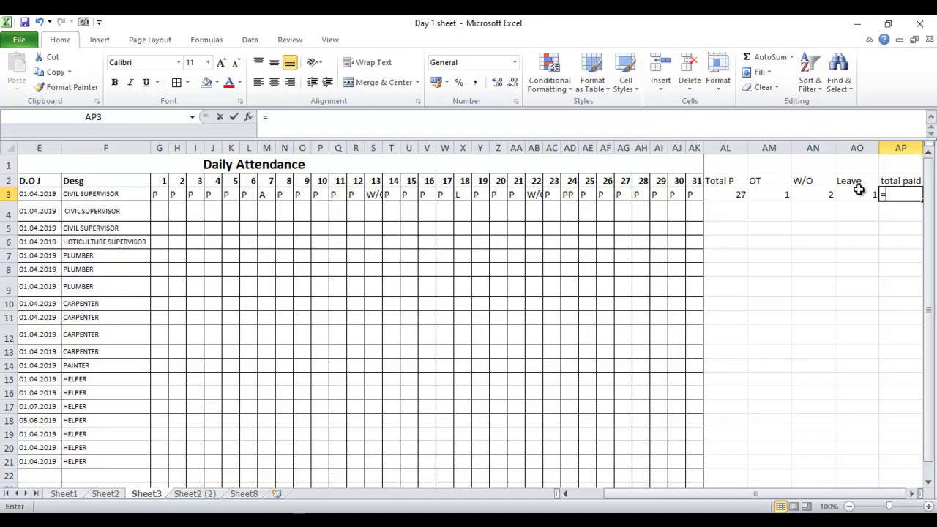
Enter the formula =AL3+AM3+AO3 in cell AP3 to add the present, OT and leave days.
text(=)
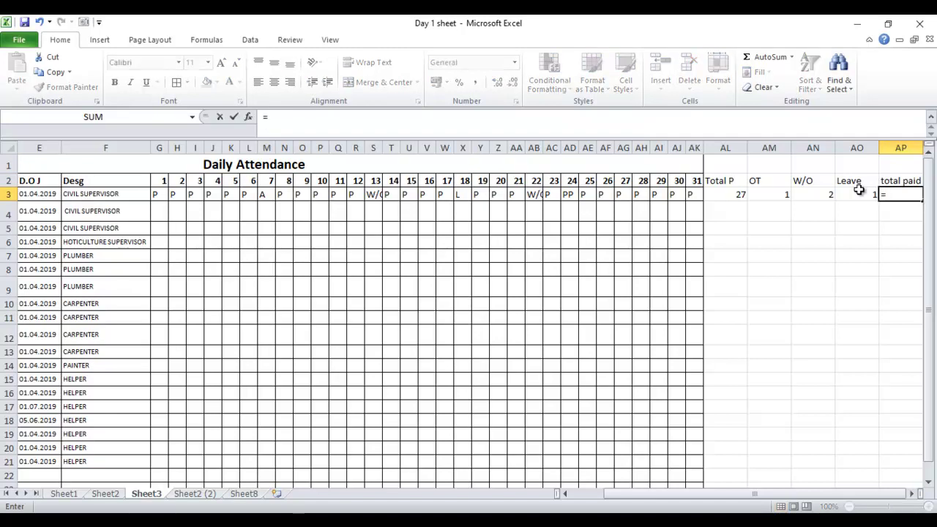
click(736, 193)
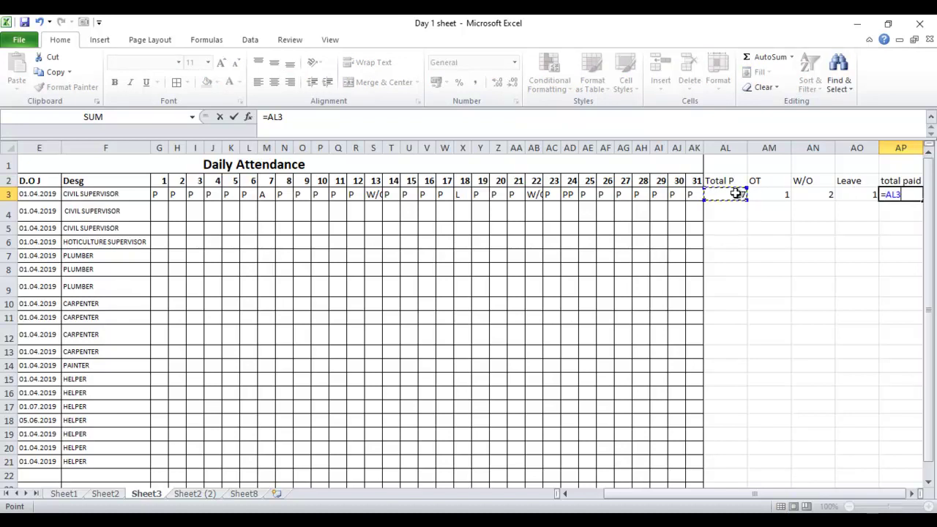
text(+)
click(768, 200)
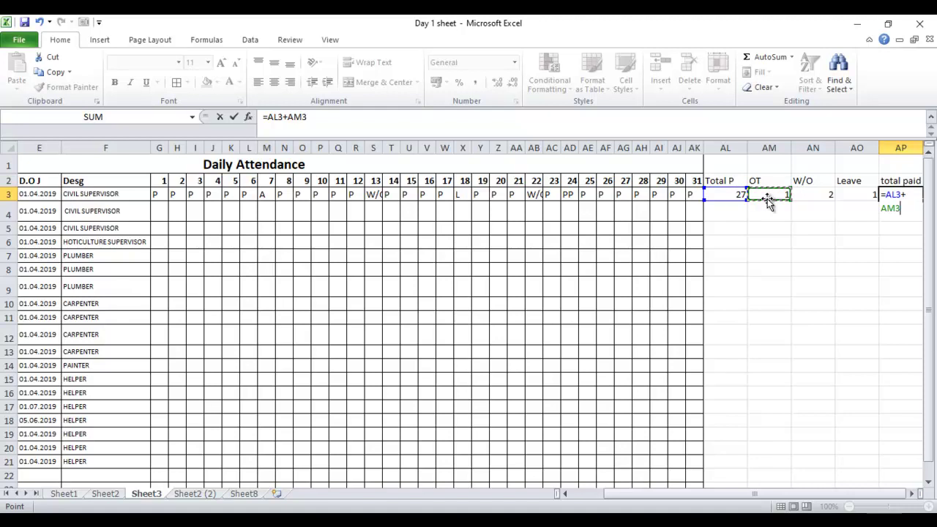
text(+)
click(849, 194)
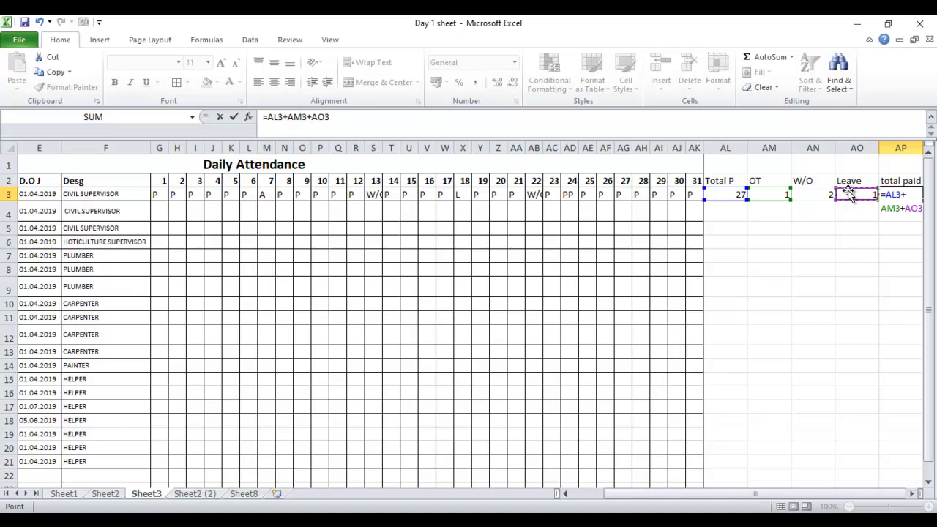
text())
key(Return)
key(Return)
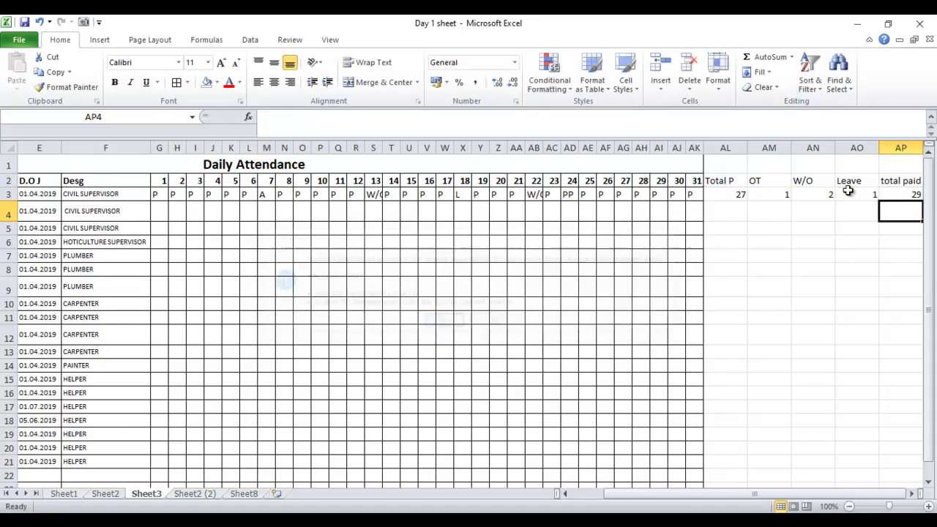
click(893, 198)
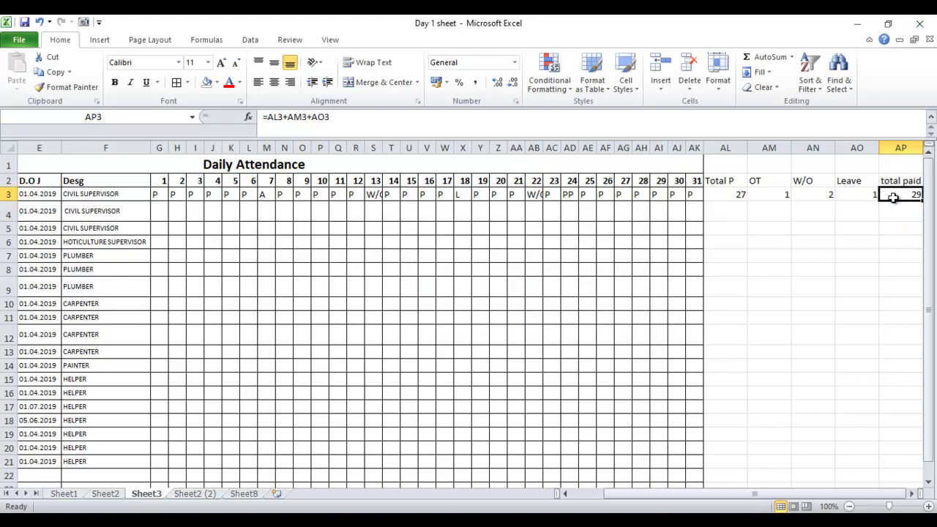
Fill the summary formulas in AL3:AP3 down to row 23 and check a copied formula in the OT column.
click(740, 196)
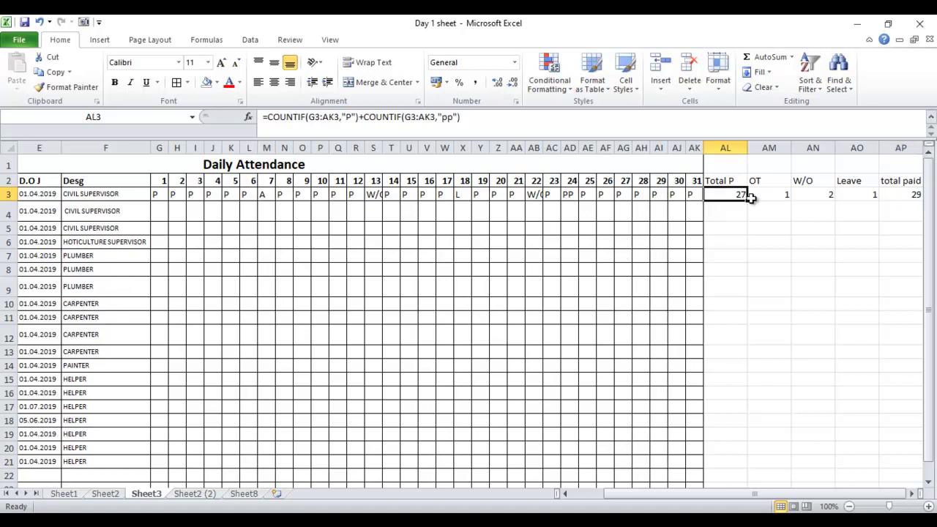
key(shift+Right)
key(shift+Right)
key(shift+Right)
key(shift+Right)
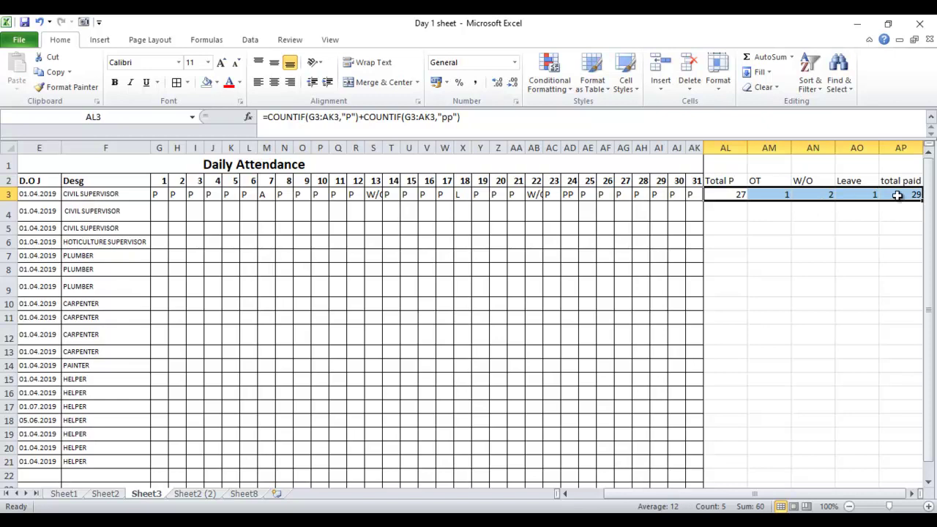
drag(922, 200, 725, 356)
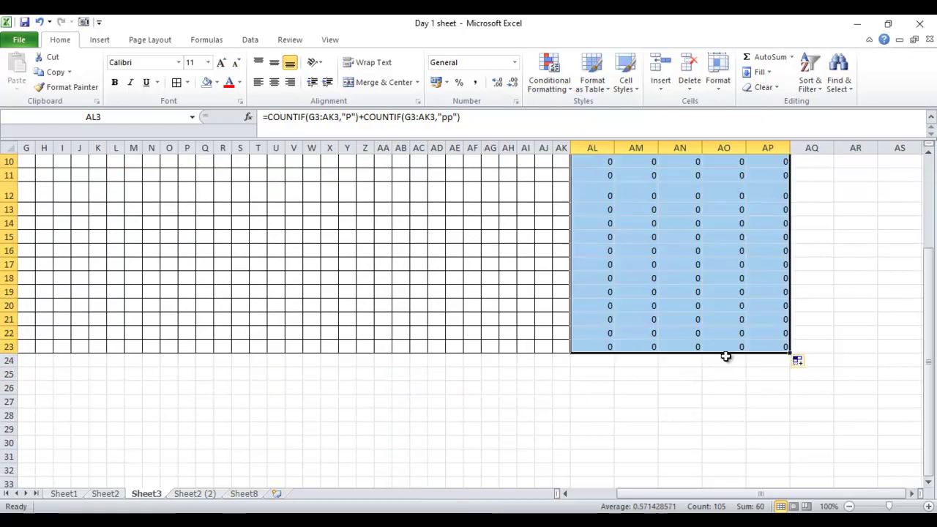
click(633, 284)
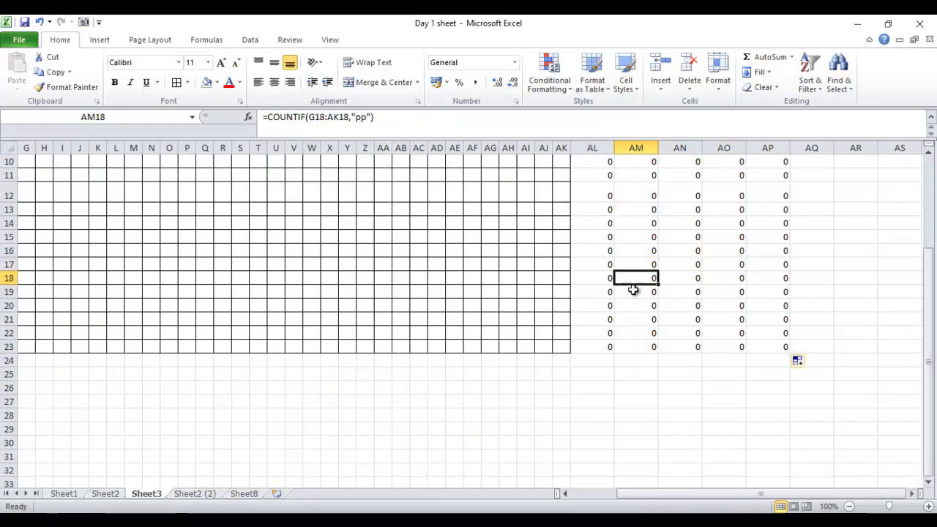
Enter a test attendance mark p for day 27 in cell AG6.
key(Up)
key(Up)
key(Up)
key(Up)
key(Up)
key(Up)
key(Up)
key(Up)
key(Up)
key(Up)
key(Up)
key(Up)
key(Up)
key(Up)
key(Up)
key(Down)
key(Down)
key(Down)
key(Left)
key(Left)
key(Left)
key(Left)
key(Left)
key(Left)
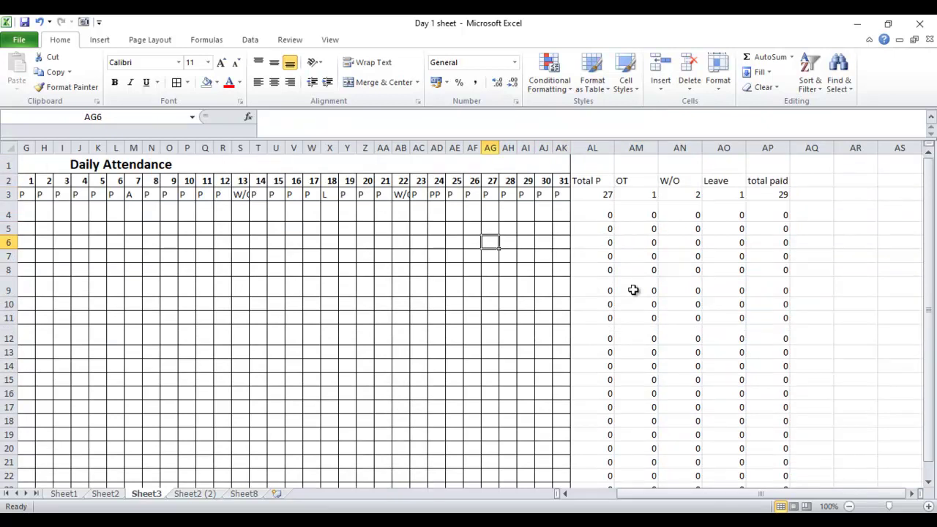
text(p)
key(Return)
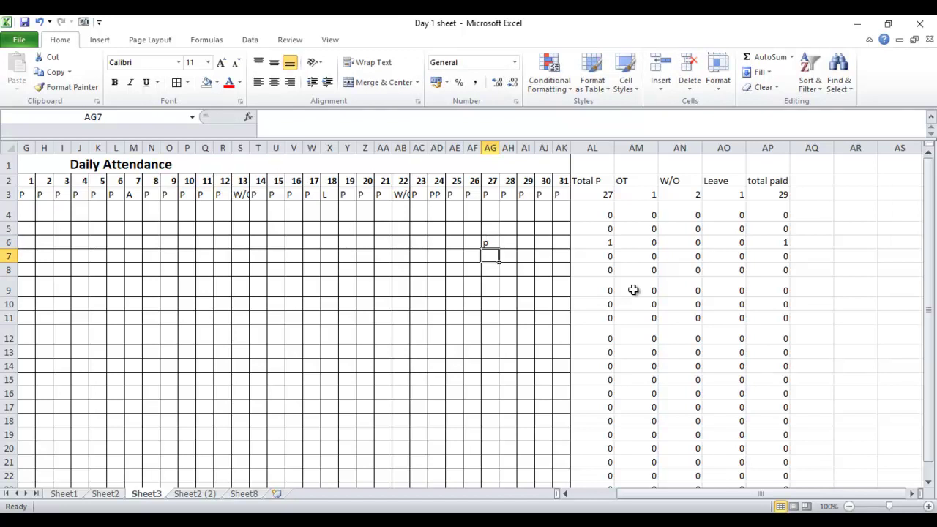
Enter w/o for day 27 in cell AG7 and check the W/O formula in AN7.
text(w/o)
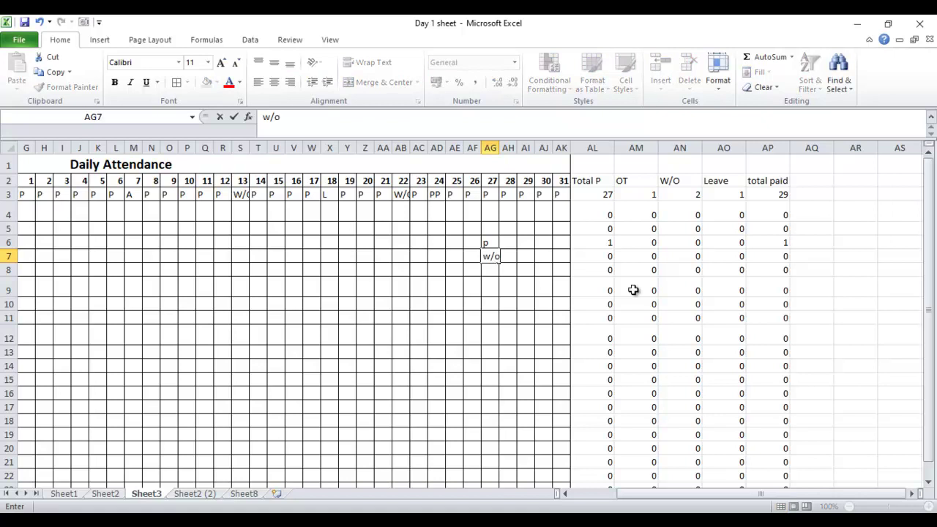
key(Return)
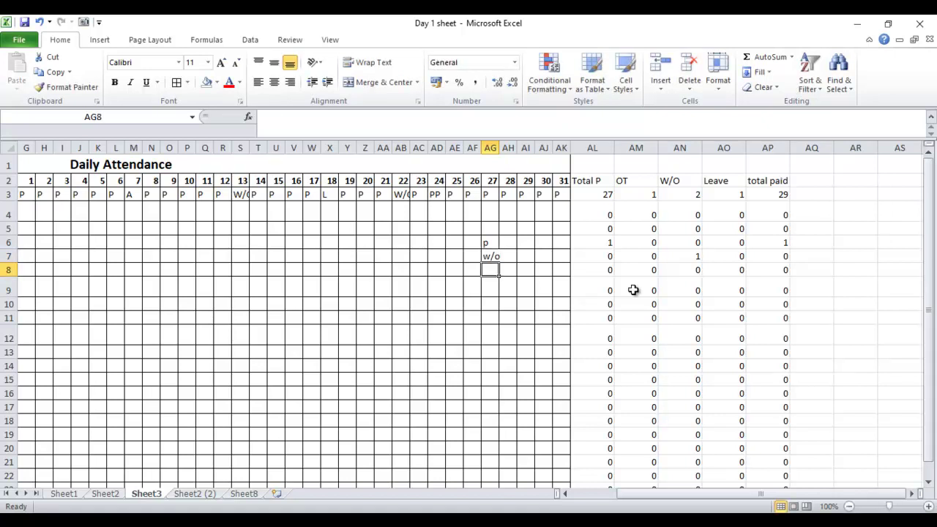
click(696, 258)
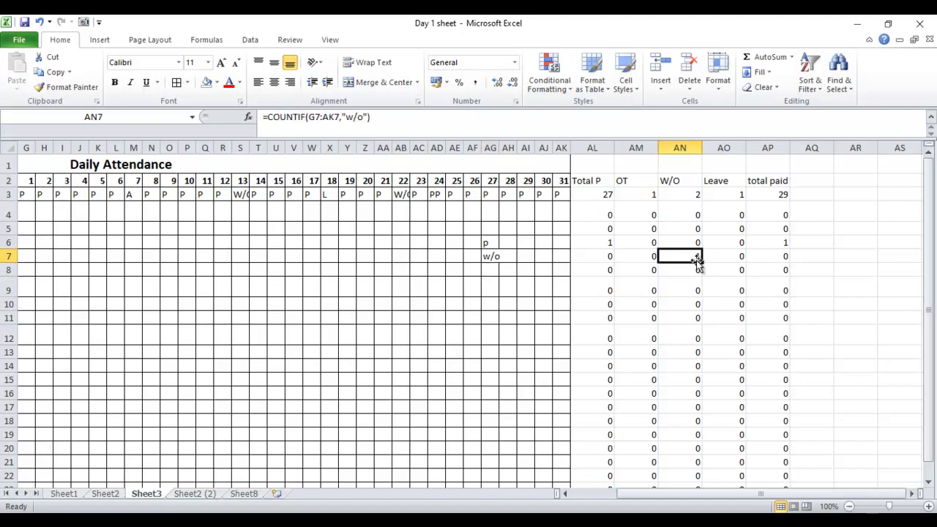